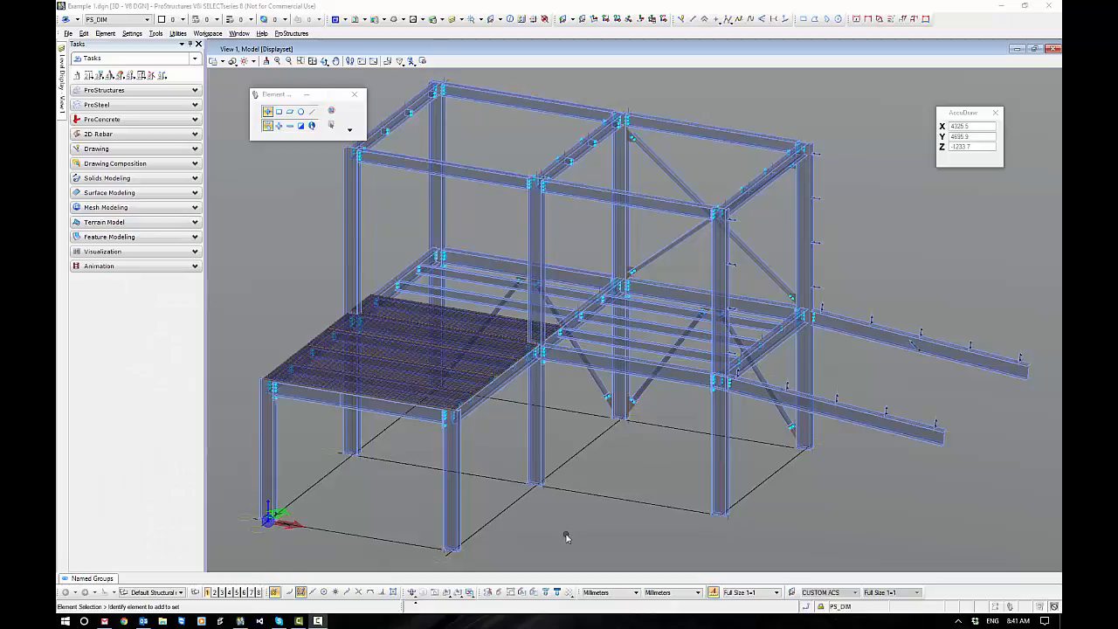
# Insert a ProSteel stair on the ground in front of the steel frame, directed along the negative X axis.
pyautogui.click(194, 105)
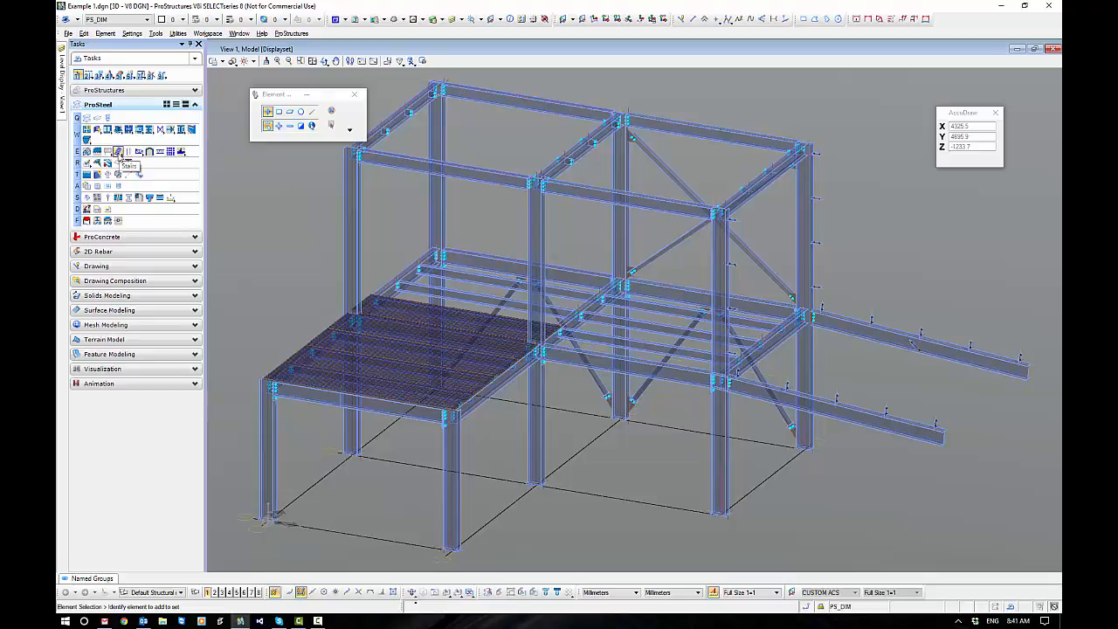
pyautogui.click(119, 155)
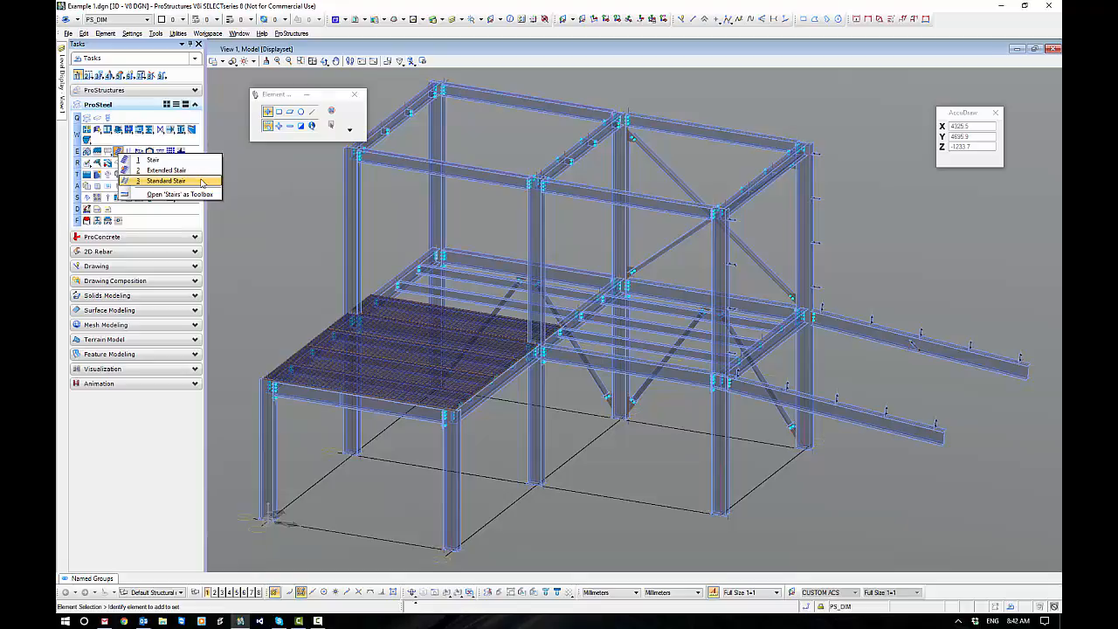
pyautogui.click(184, 161)
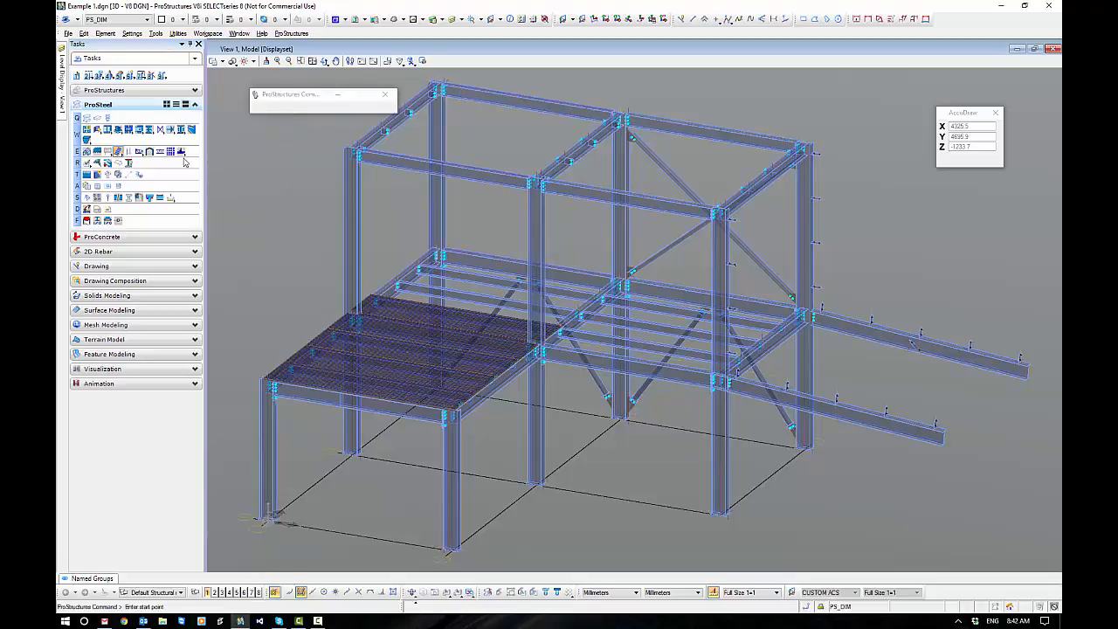
pyautogui.moveTo(662, 536); pyautogui.dragTo(602, 436, button='middle')
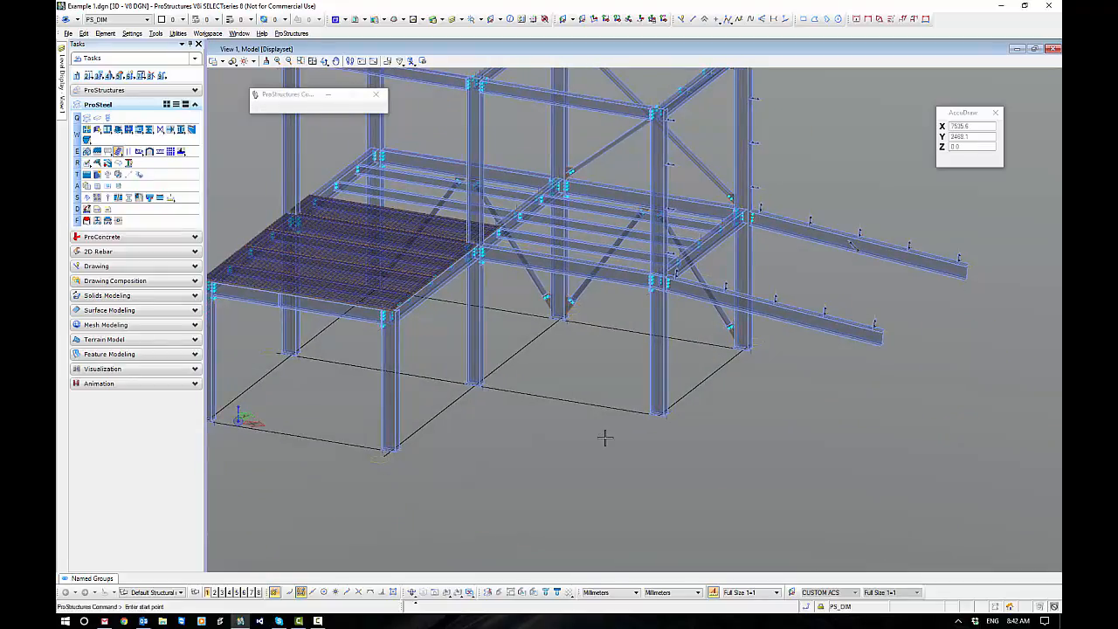
pyautogui.click(655, 489)
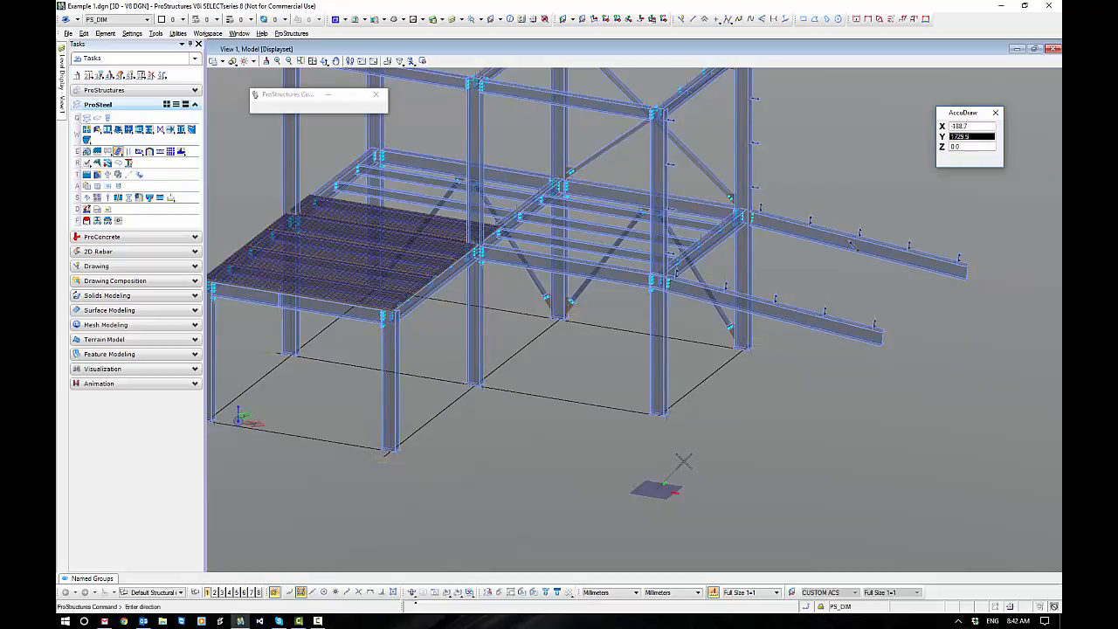
pyautogui.click(581, 469)
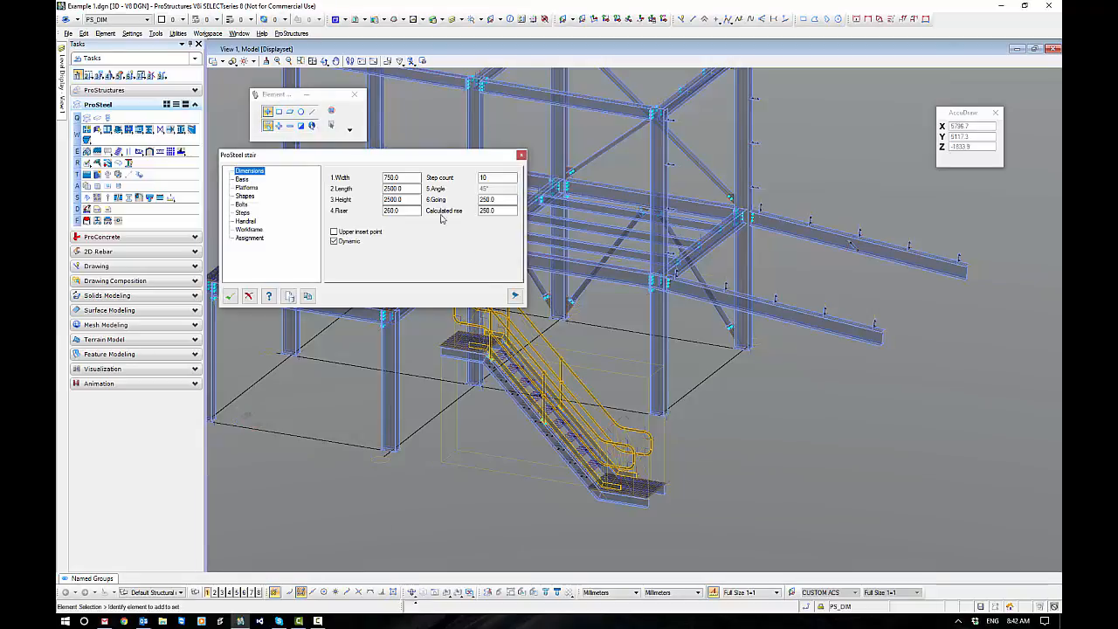
pyautogui.moveTo(412, 154); pyautogui.dragTo(870, 247)
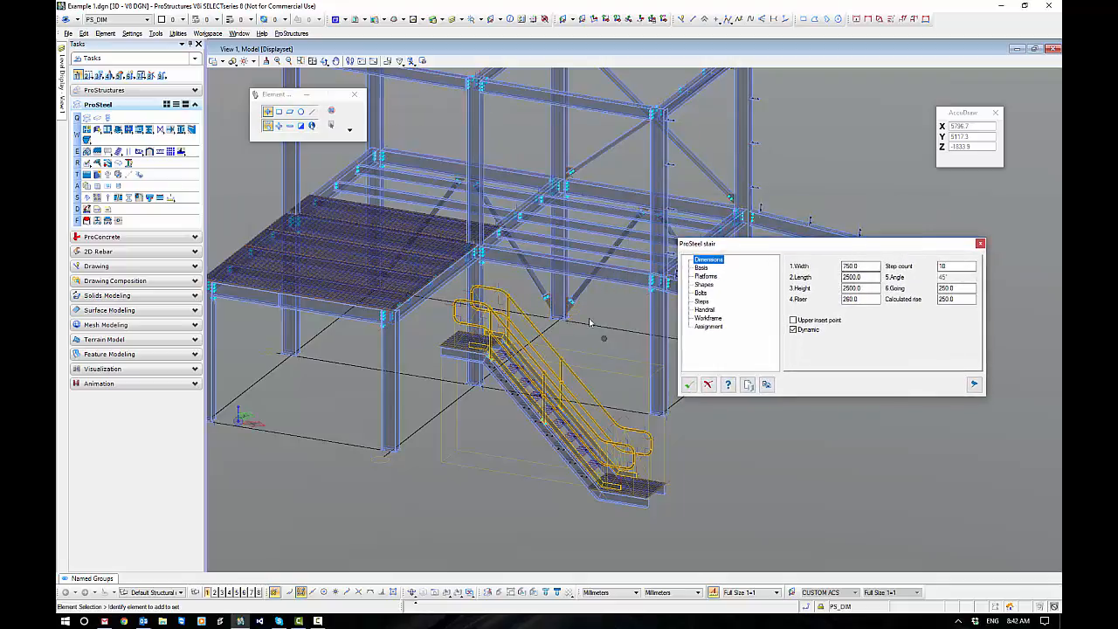
# Turn off both the left and right handrails of the new stair.
pyautogui.click(706, 311)
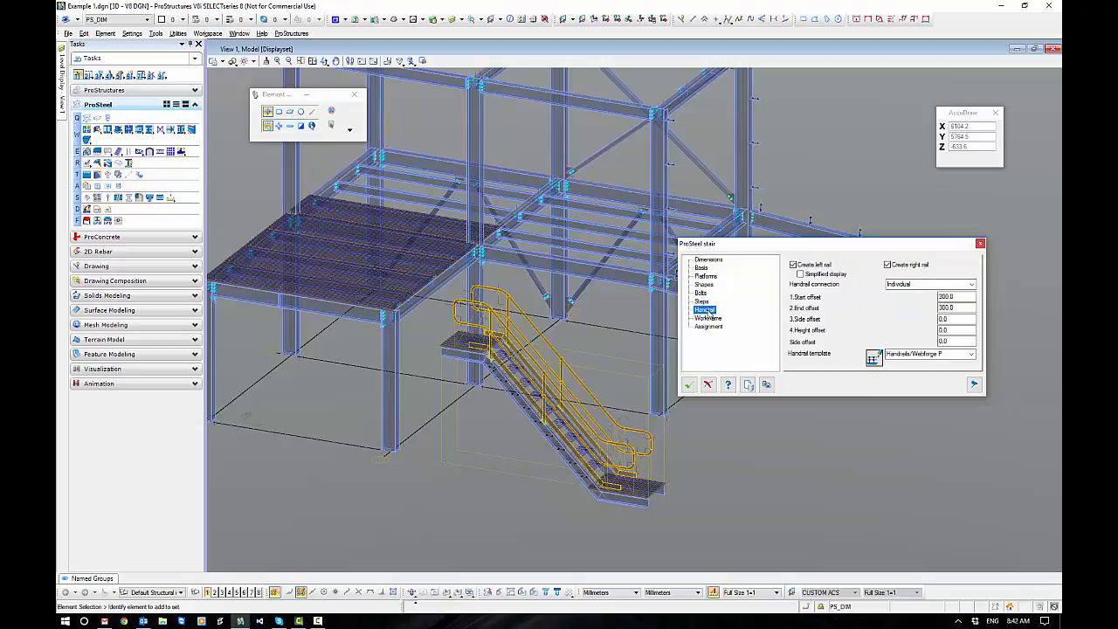
pyautogui.click(887, 265)
pyautogui.click(888, 265)
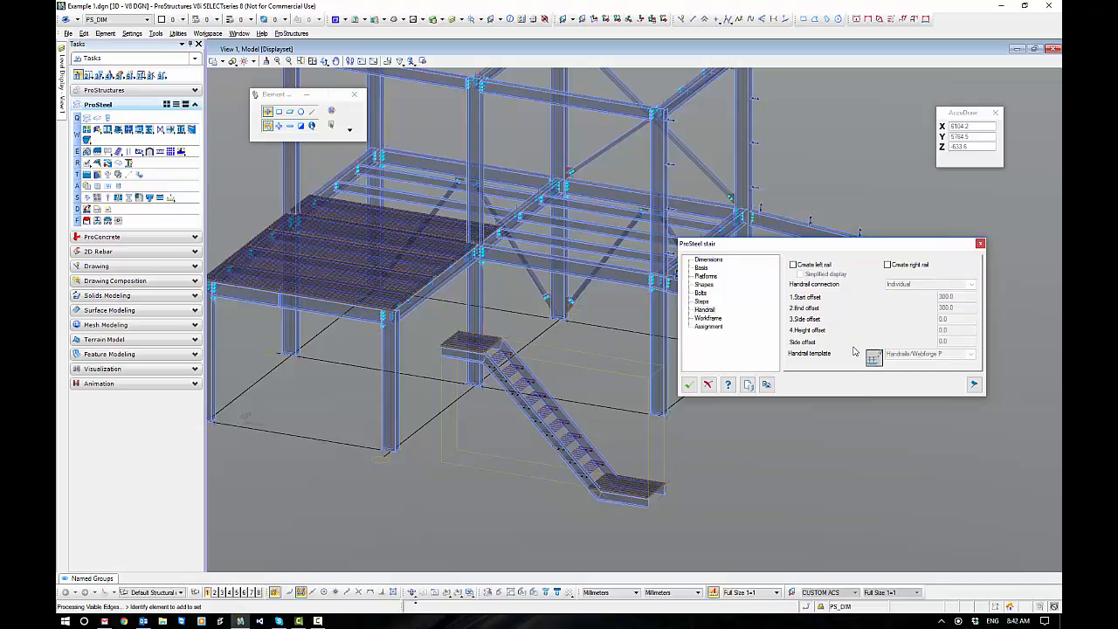
# Review the stair's workframe and dimension settings, with the parameter illustration shown beside them.
pyautogui.click(706, 318)
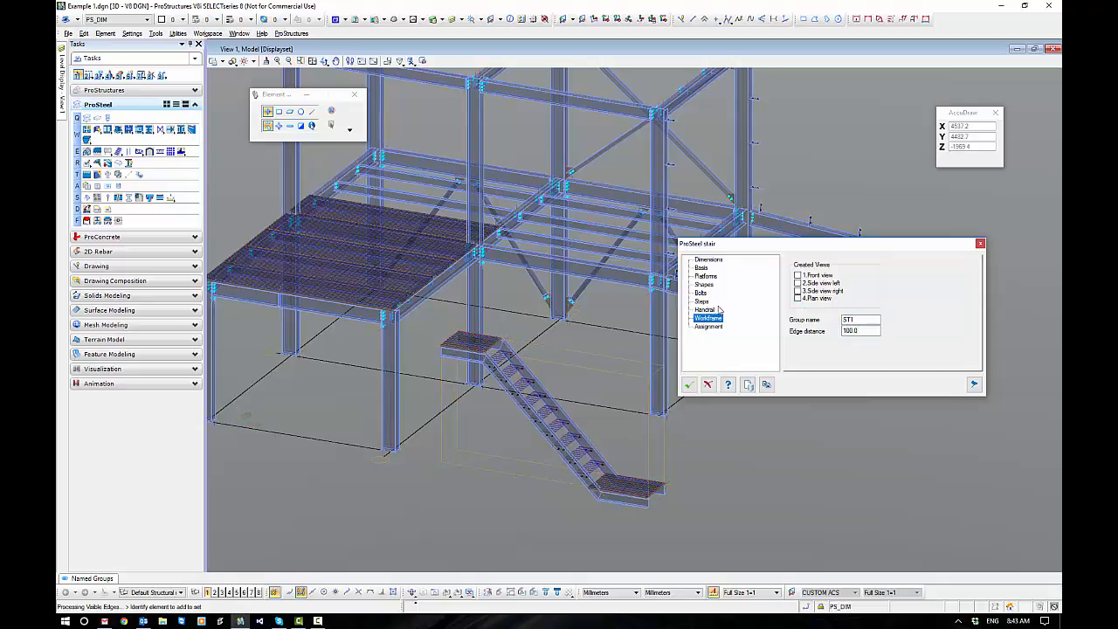
pyautogui.click(707, 261)
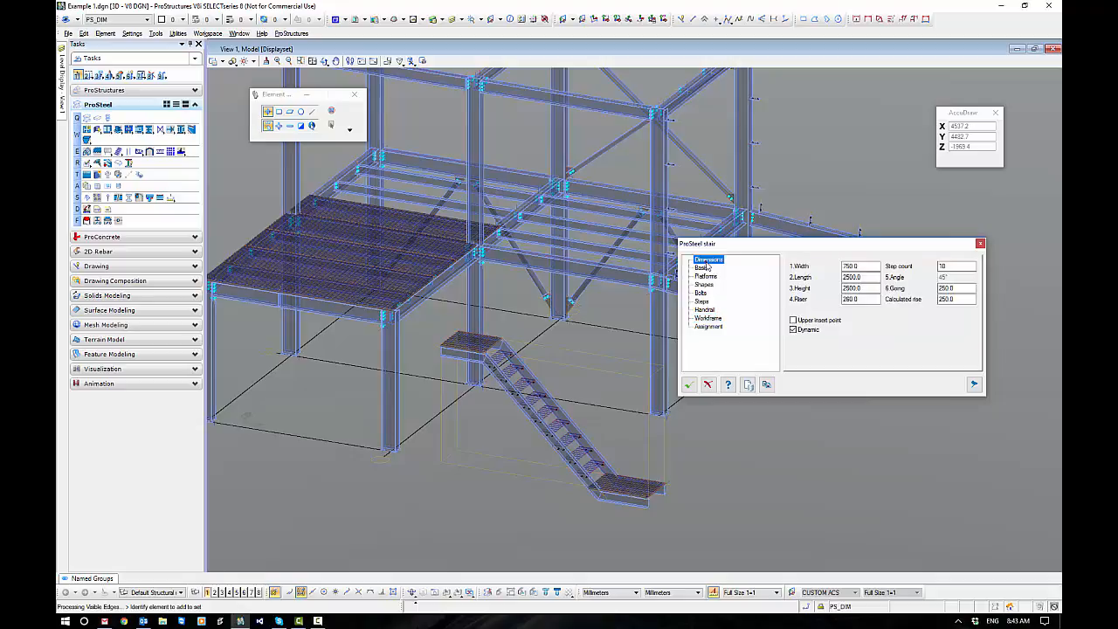
pyautogui.click(976, 386)
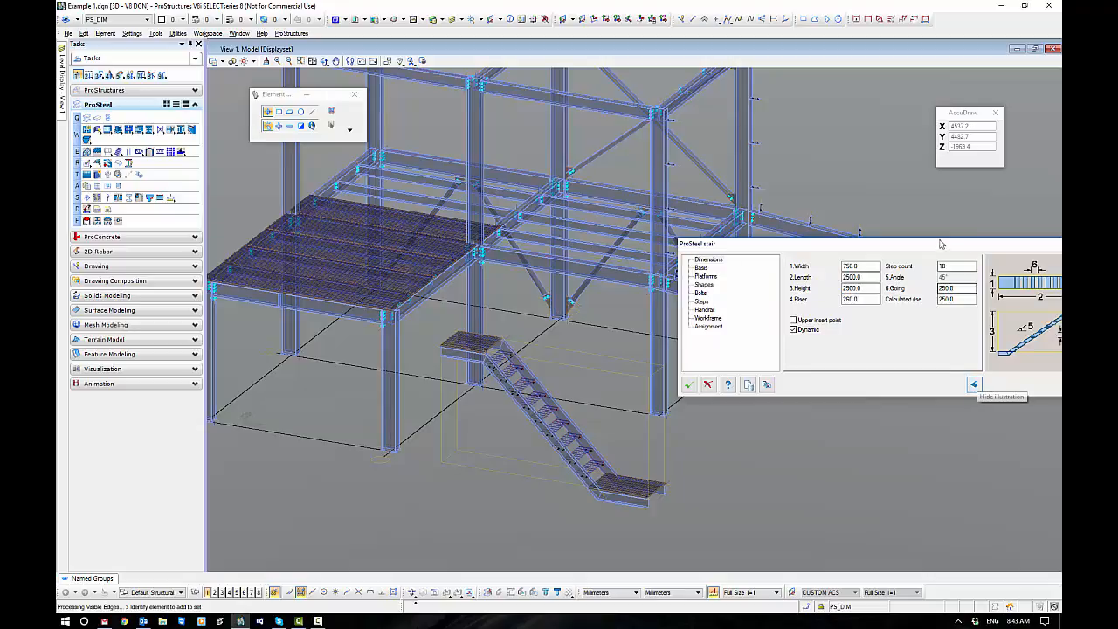
pyautogui.moveTo(927, 245); pyautogui.dragTo(853, 109)
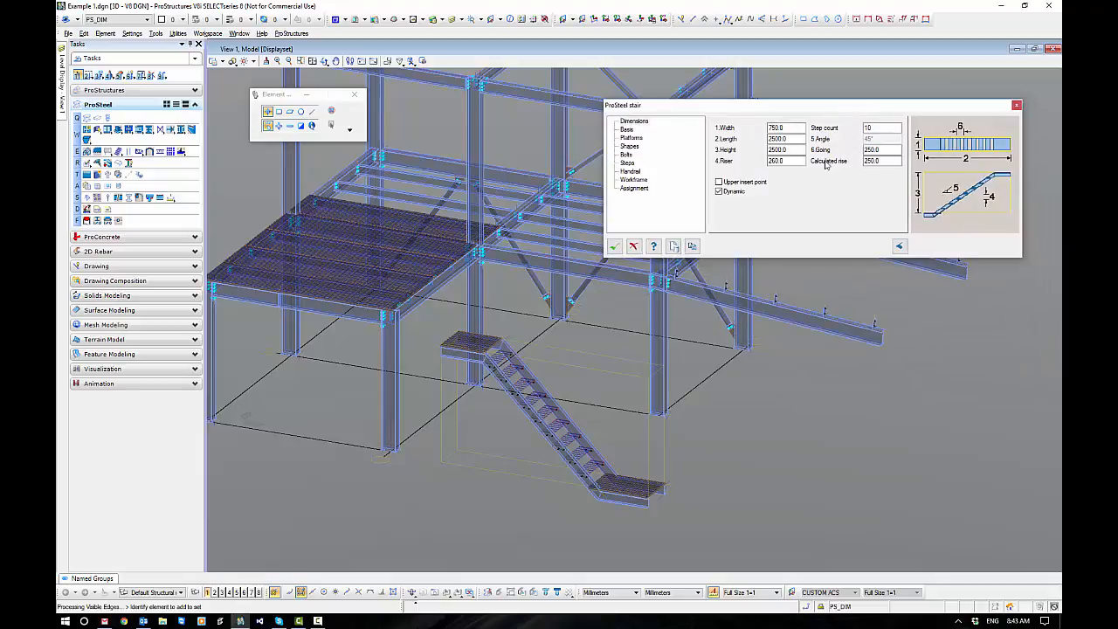
pyautogui.doubleClick(777, 128)
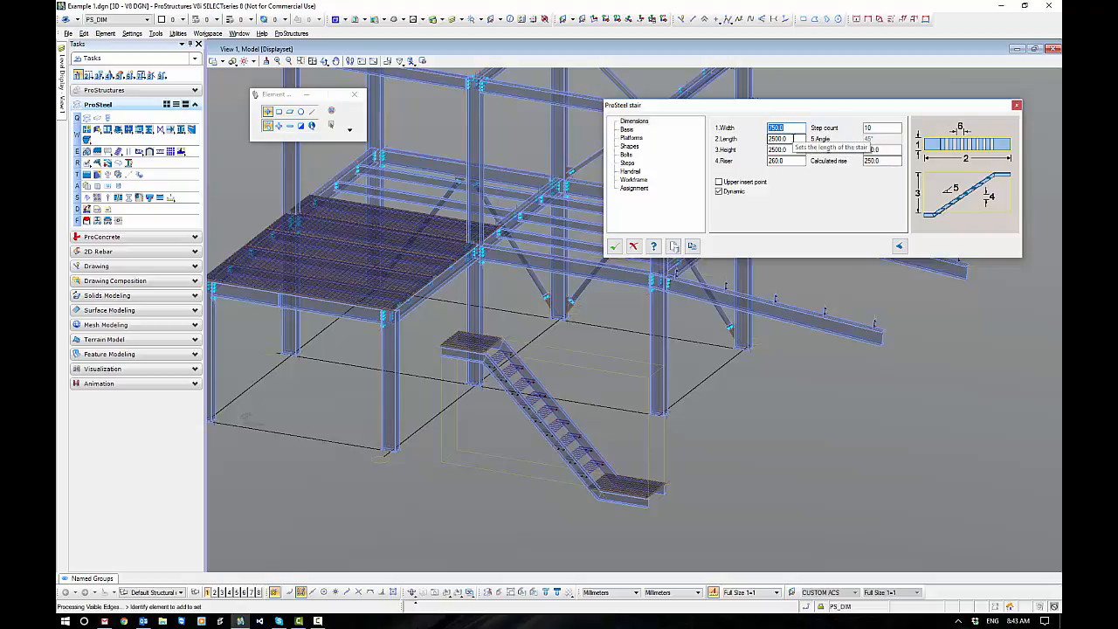
# Remove the stair's lower landing and set its vertical section to 150 and ground distance to -10.
pyautogui.click(626, 129)
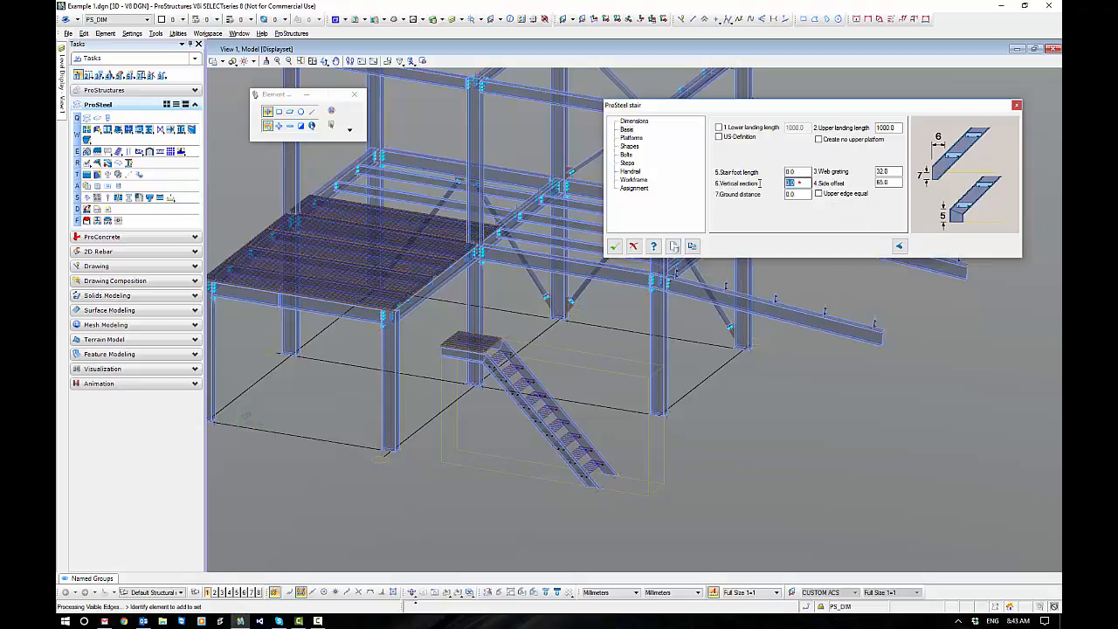
pyautogui.doubleClick(797, 183)
pyautogui.write('150')
pyautogui.click(800, 194)
pyautogui.click(798, 194)
pyautogui.moveTo(798, 195); pyautogui.dragTo(769, 202)
pyautogui.write('-10')
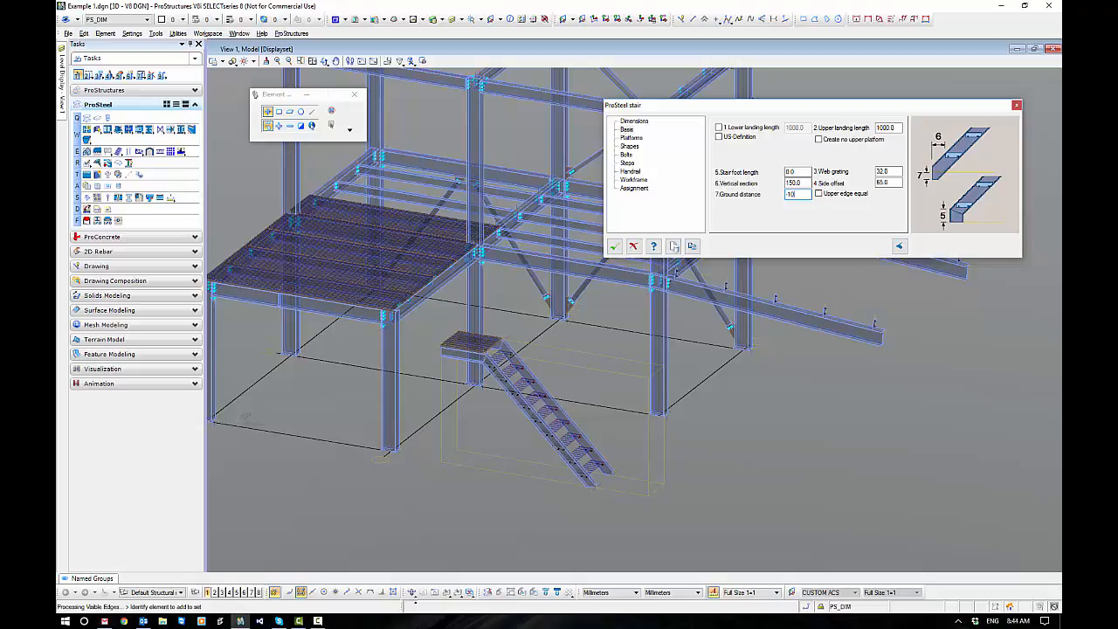
pyautogui.click(801, 183)
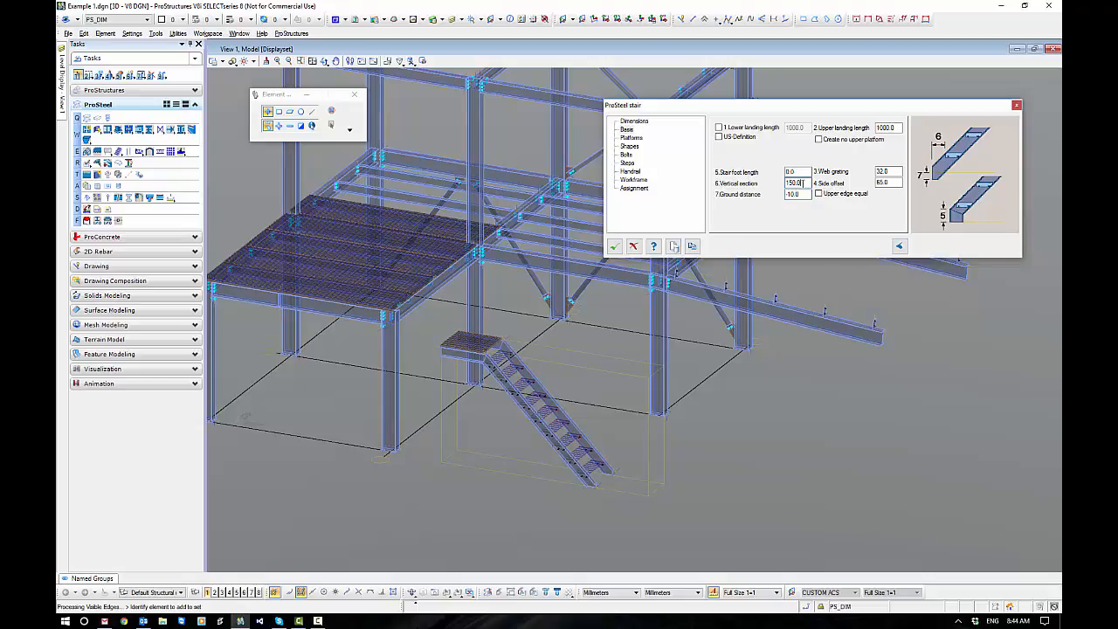
# Set the stair's upper landing length to 1200.
pyautogui.doubleClick(881, 171)
pyautogui.moveTo(838, 115); pyautogui.dragTo(822, 116)
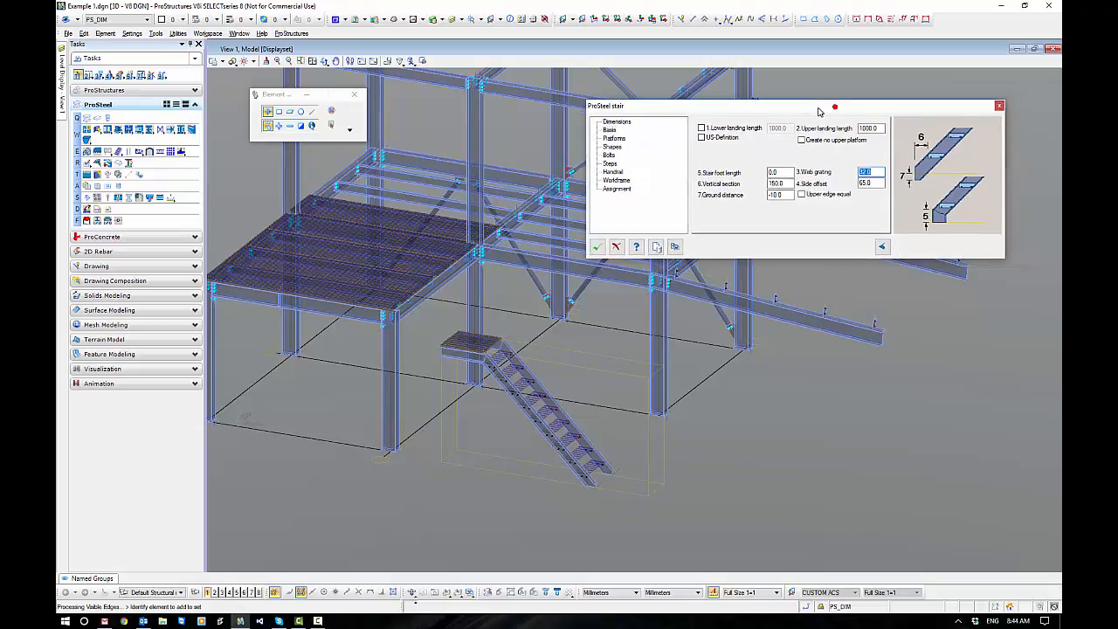
pyautogui.click(870, 129)
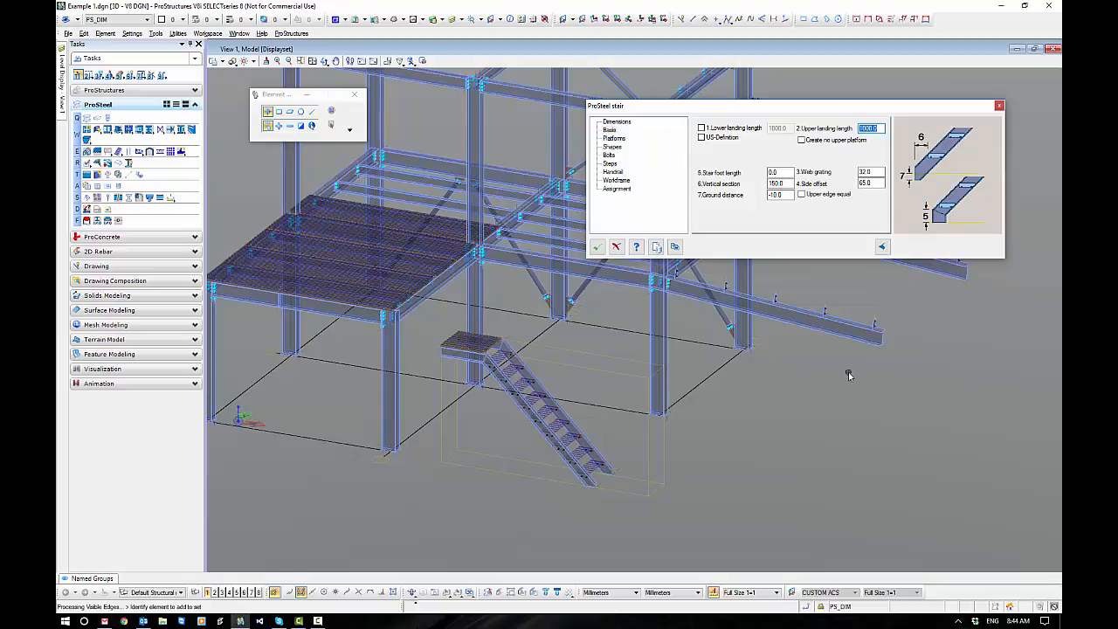
pyautogui.write('1200')
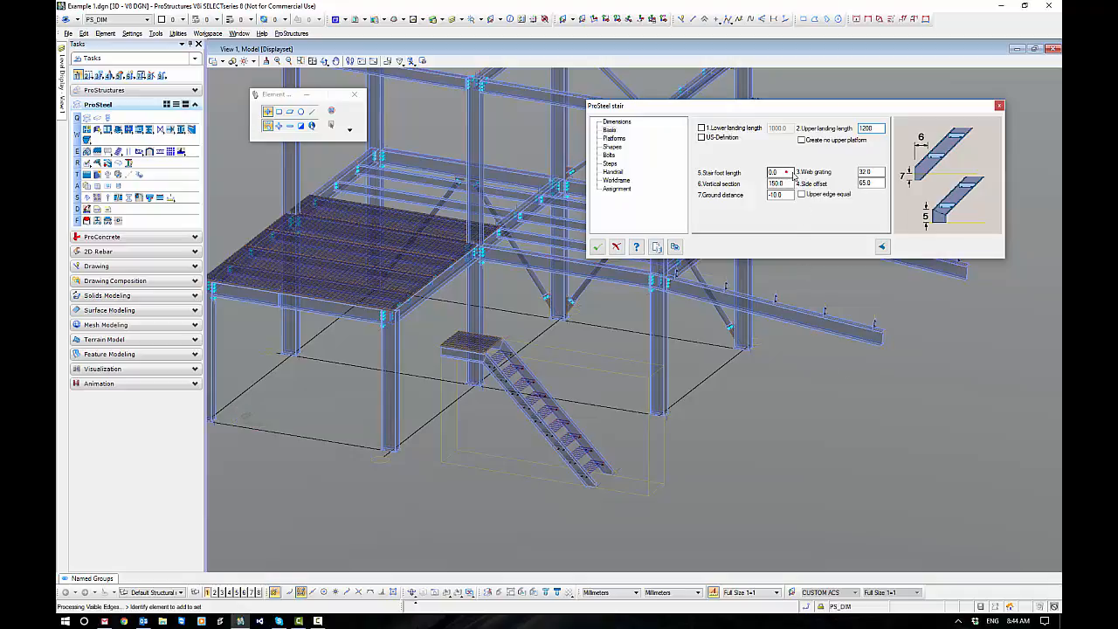
pyautogui.press('Tab')
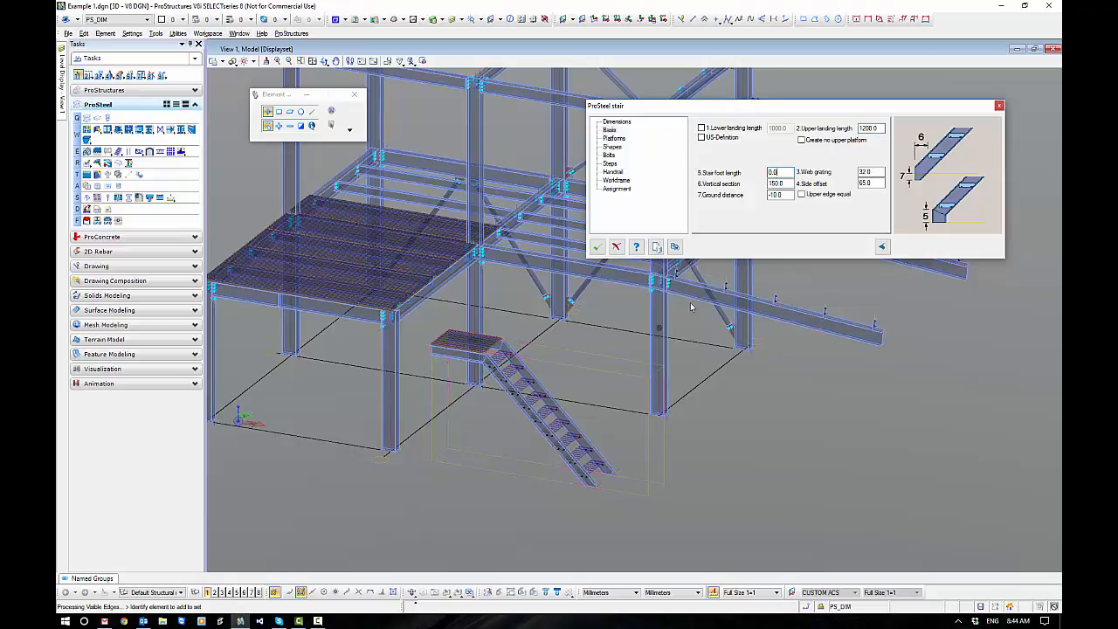
# Measure the vertical distance from the front corner column's base to the top of the grating floor.
pyautogui.click(616, 122)
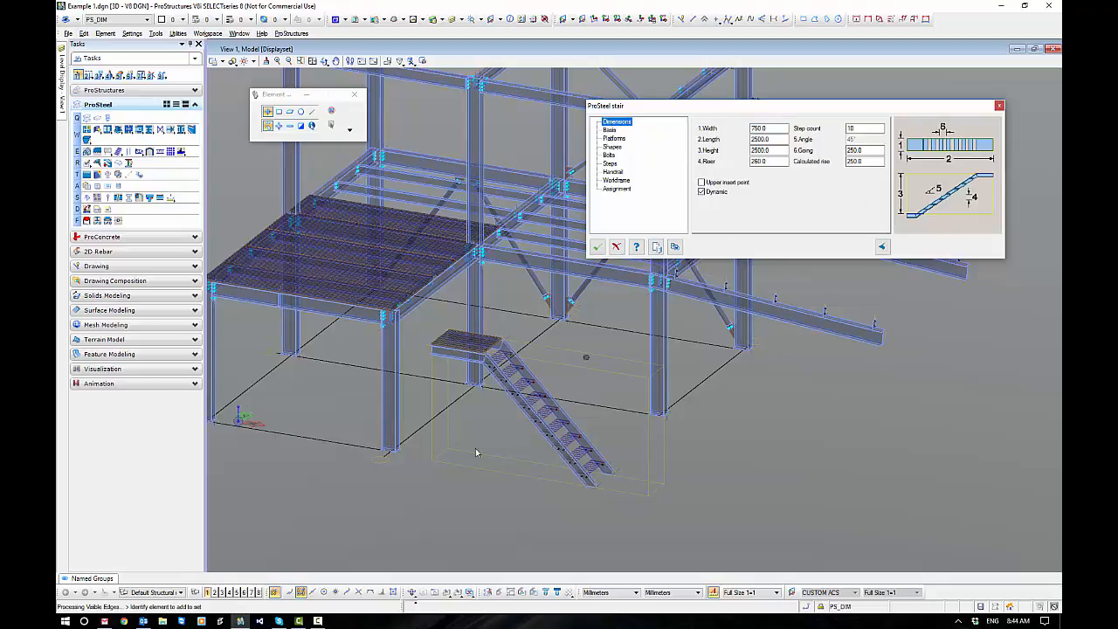
pyautogui.click(355, 435)
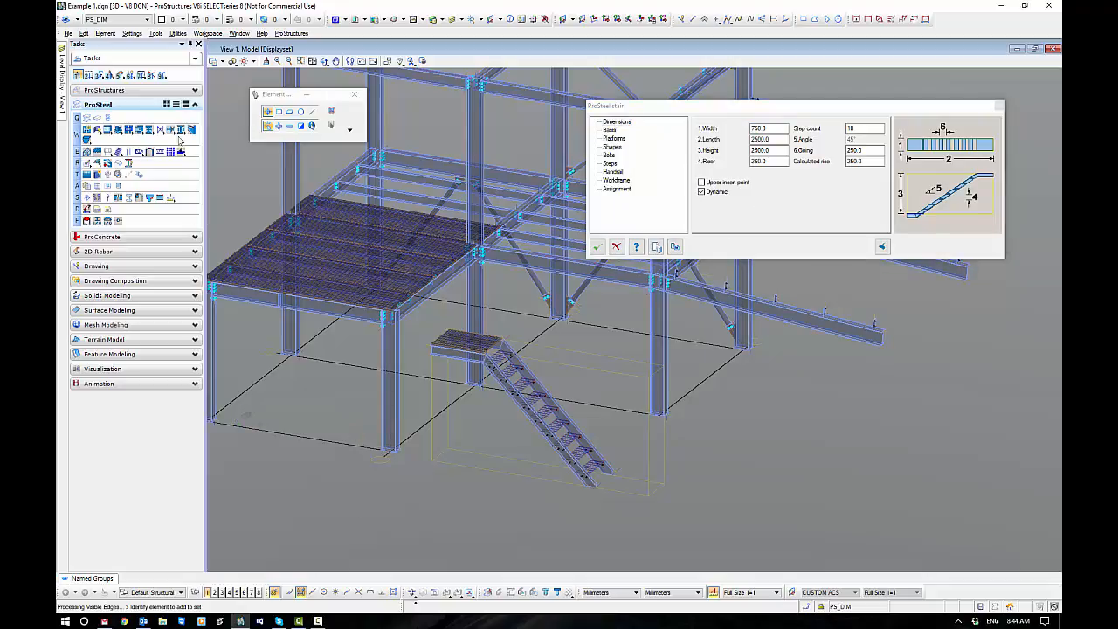
pyautogui.click(162, 76)
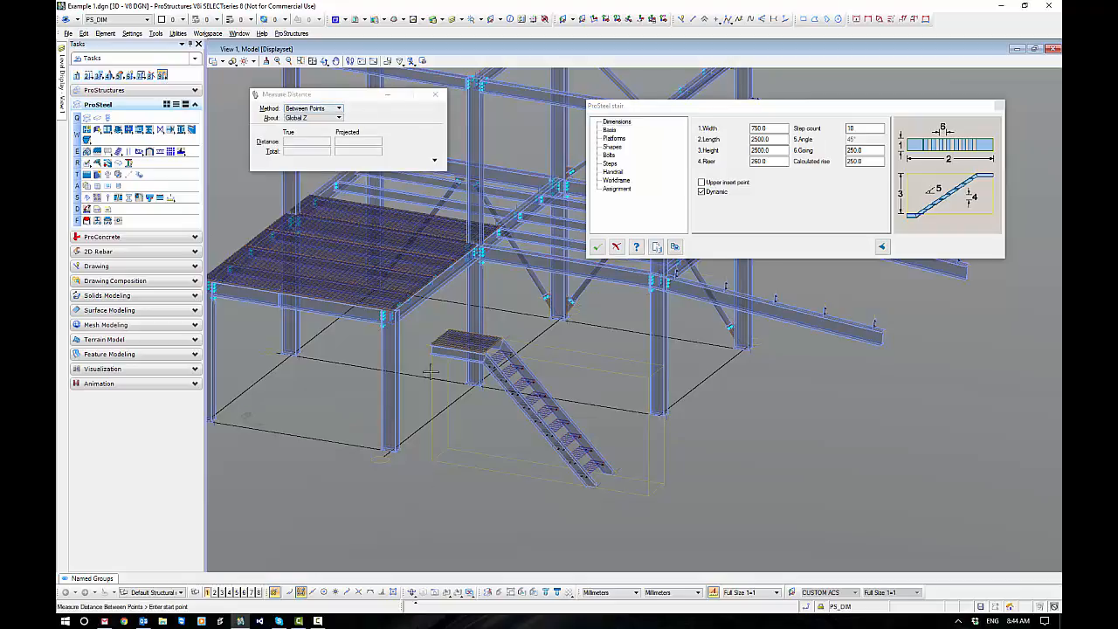
pyautogui.click(365, 447)
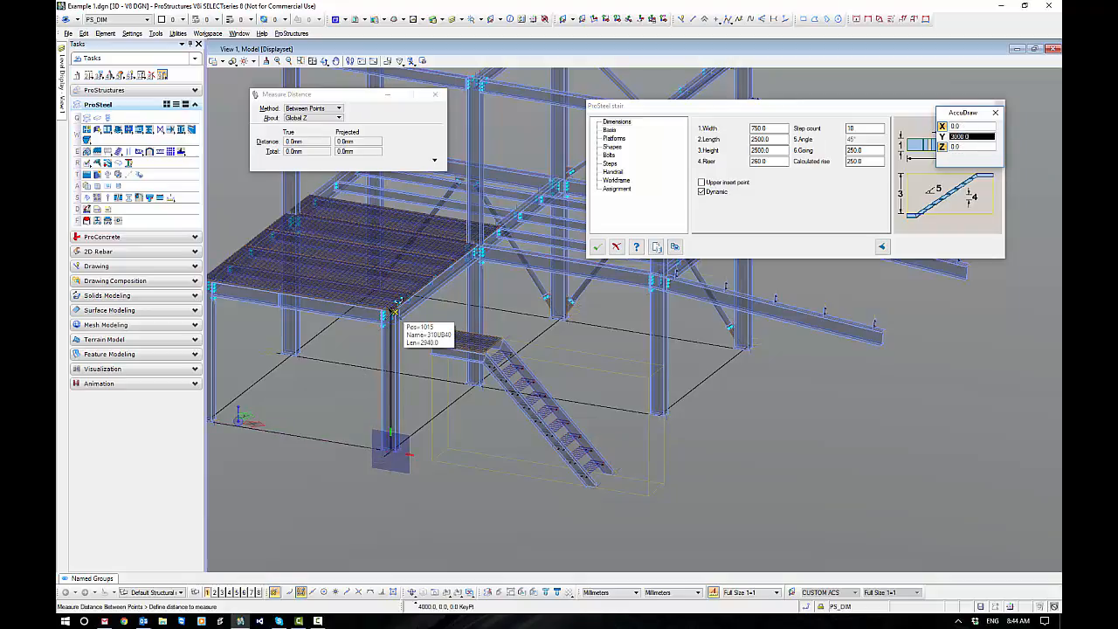
pyautogui.scroll(5, 395, 310)
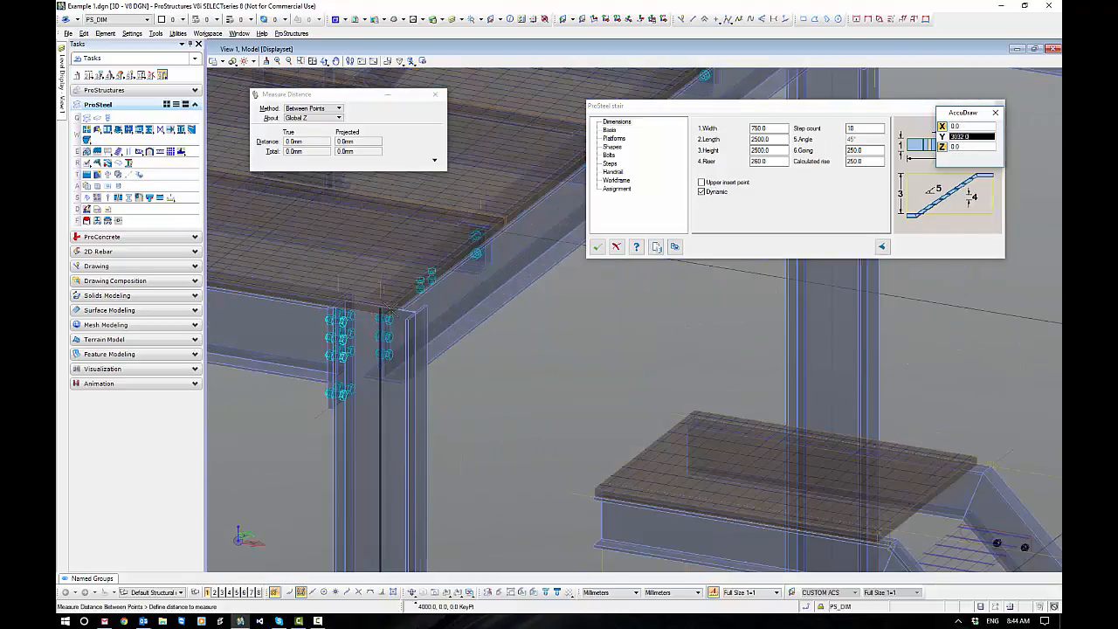
pyautogui.click(390, 306)
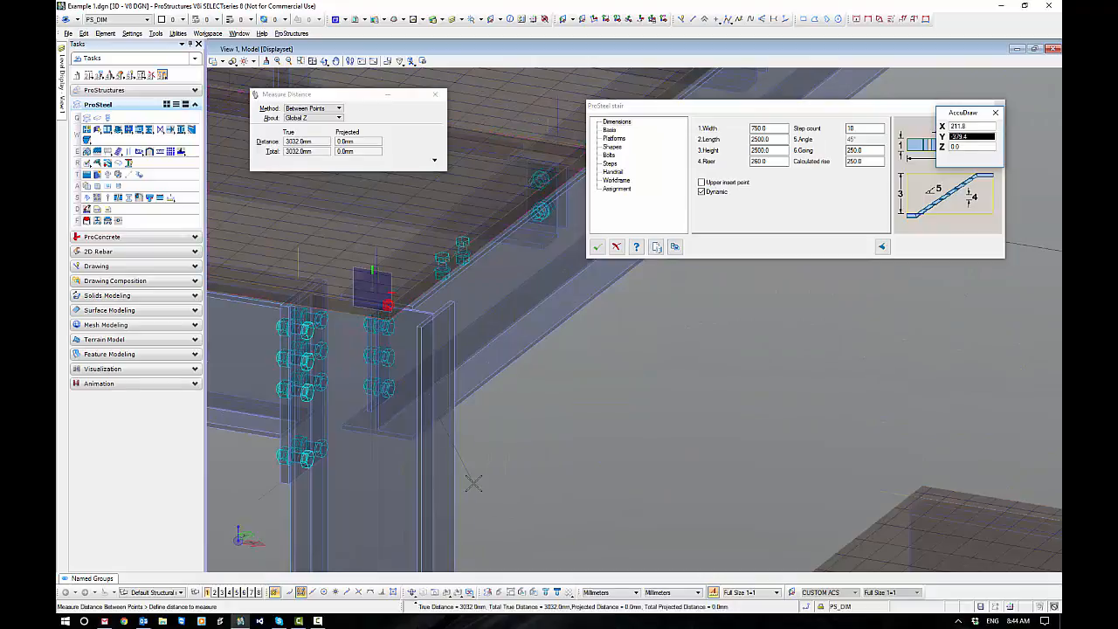
pyautogui.rightClick(483, 444)
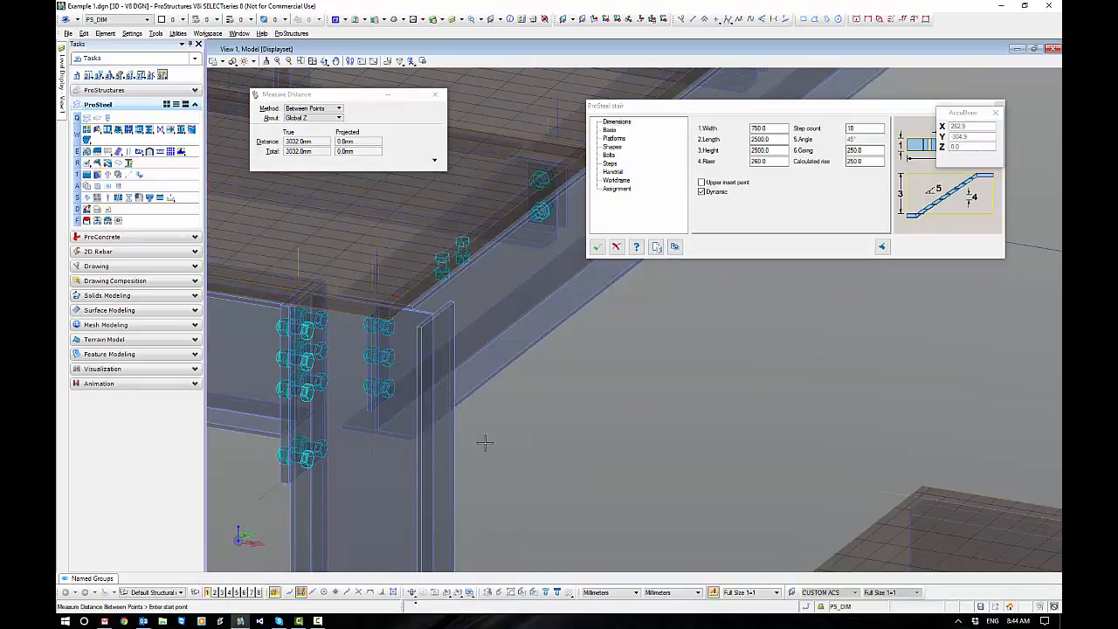
pyautogui.press('Escape')
# Set the overall stair height to 3000 in the stair's dimension settings.
pyautogui.scroll(-7, 505, 459)
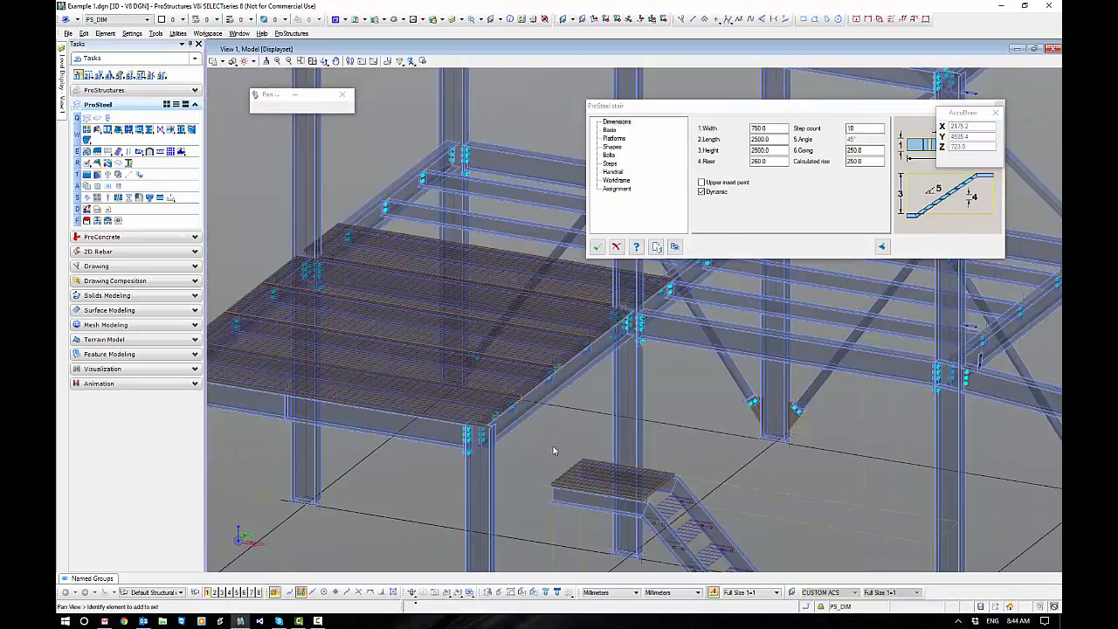
pyautogui.scroll(-3, 446, 414)
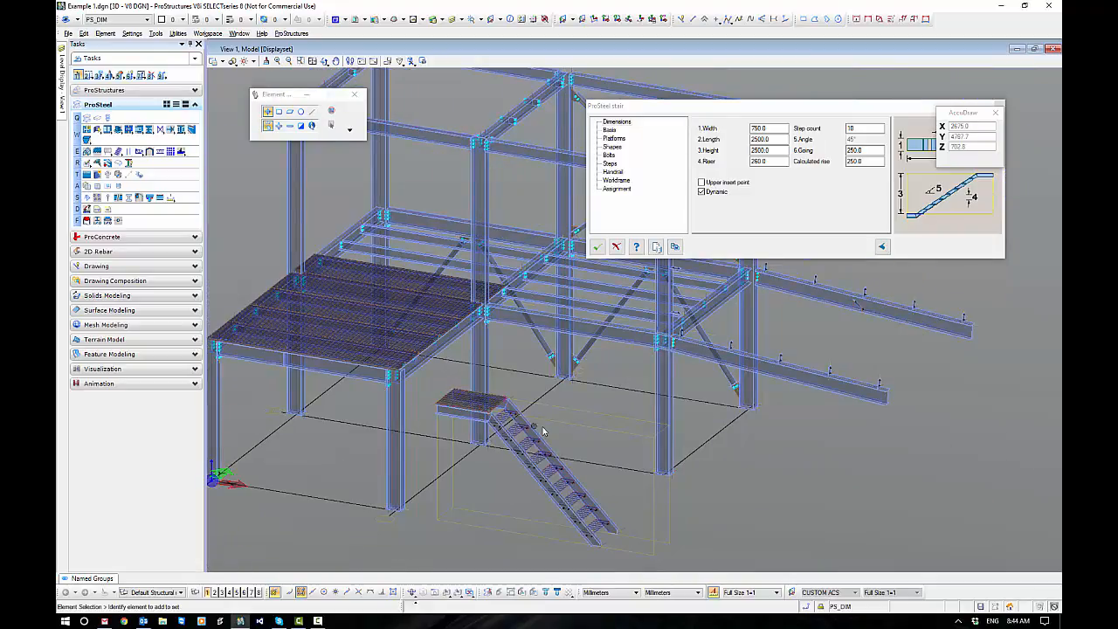
pyautogui.moveTo(541, 426); pyautogui.dragTo(527, 373, button='middle')
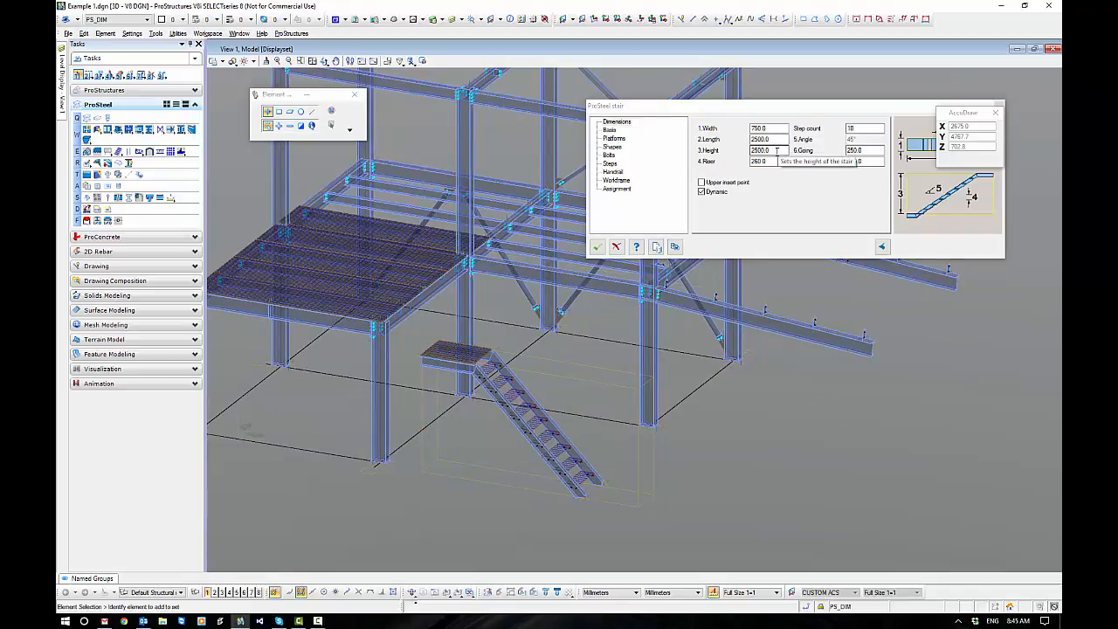
pyautogui.doubleClick(769, 150)
pyautogui.write('3000')
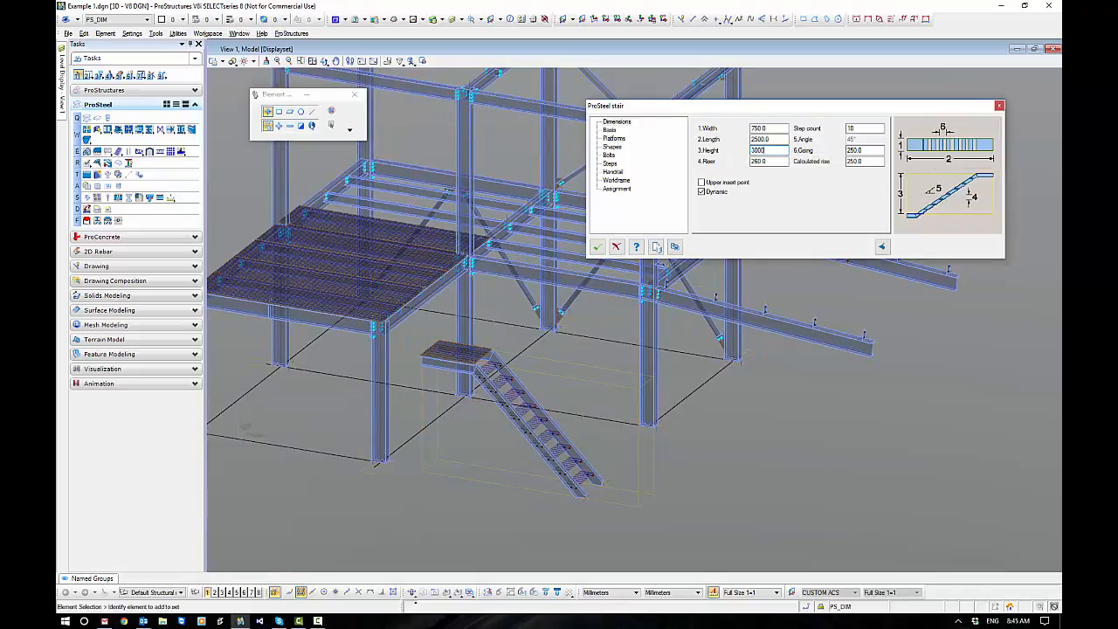
pyautogui.click(769, 162)
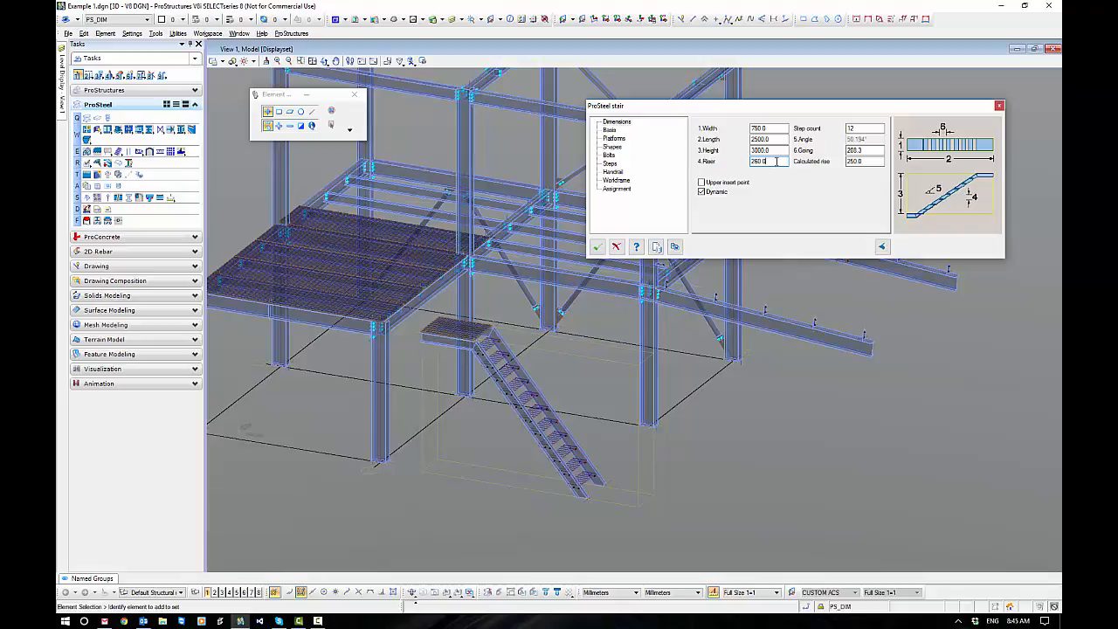
pyautogui.press('Tab')
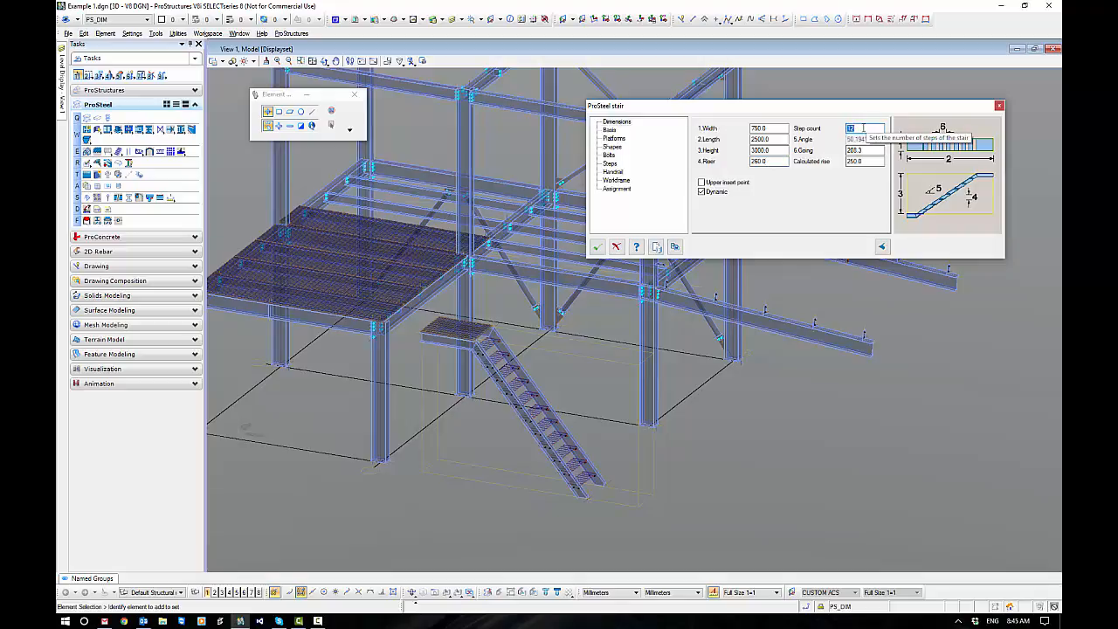
pyautogui.press('Tab')
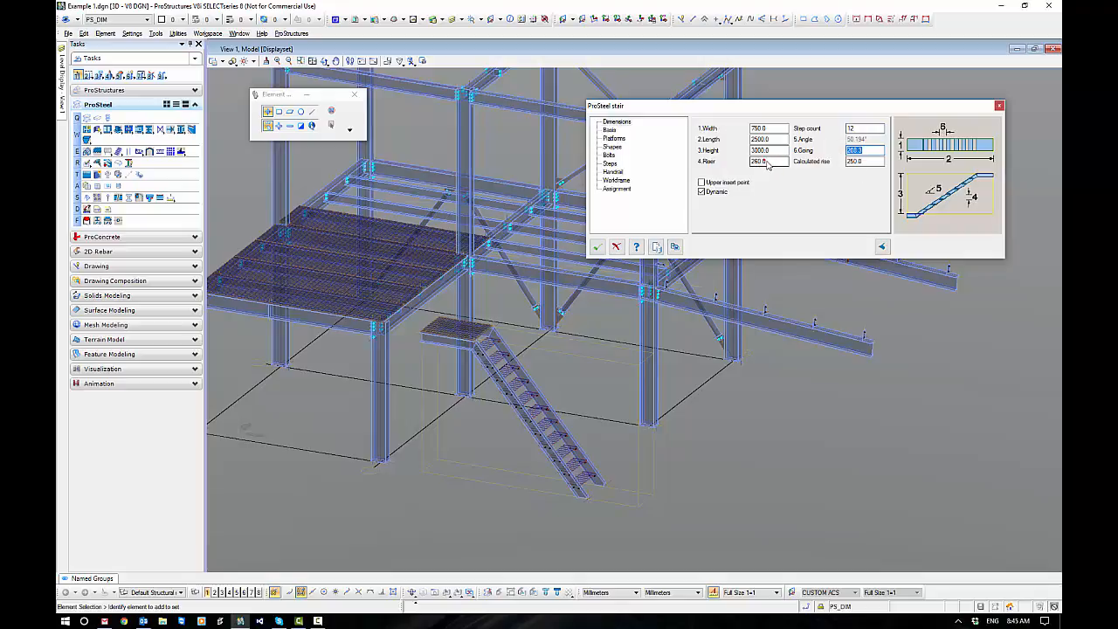
# Set the stair's going to 270 in its dimension settings.
pyautogui.click(766, 162)
pyautogui.moveTo(766, 161); pyautogui.dragTo(748, 163)
pyautogui.doubleClick(860, 150)
pyautogui.write('2')
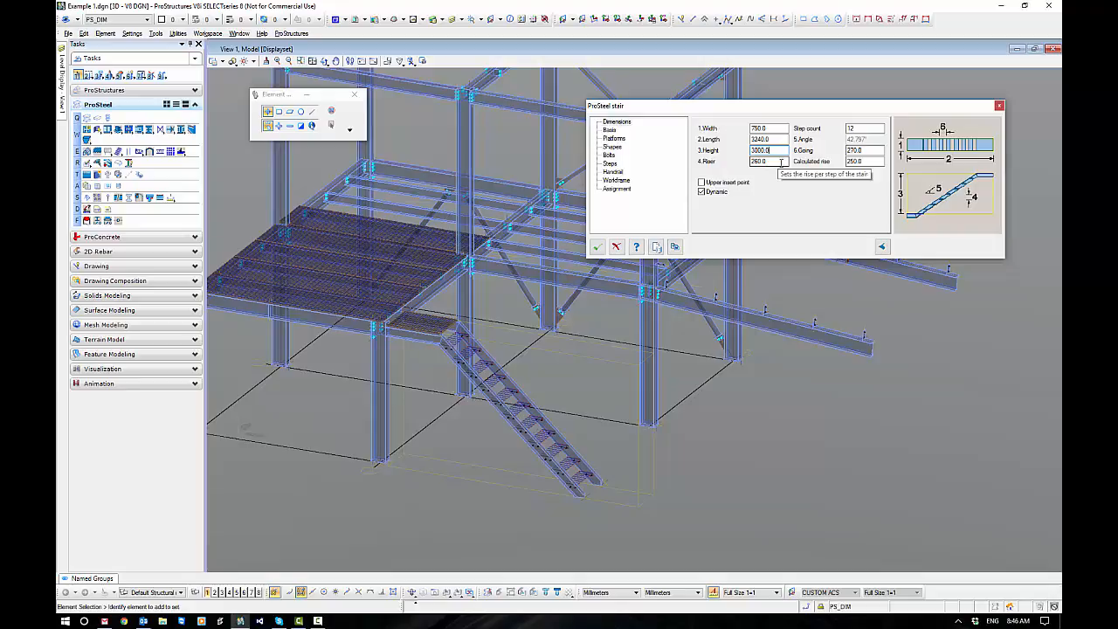
# Review the web grating and side offset values in the stair's base settings.
pyautogui.click(609, 131)
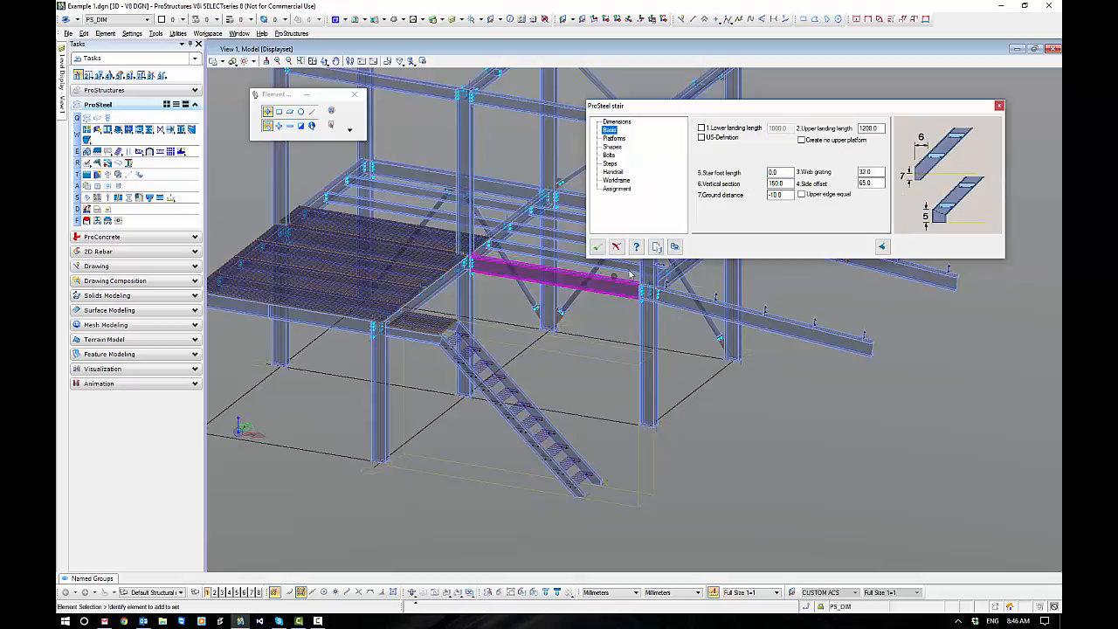
pyautogui.click(872, 173)
pyautogui.doubleClick(872, 173)
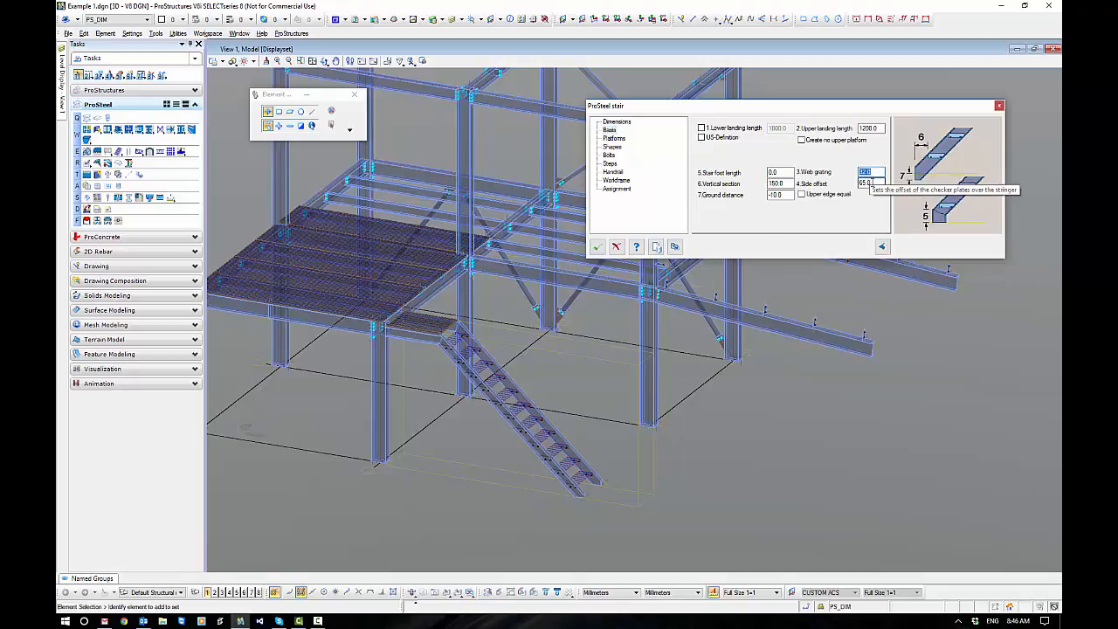
pyautogui.click(870, 182)
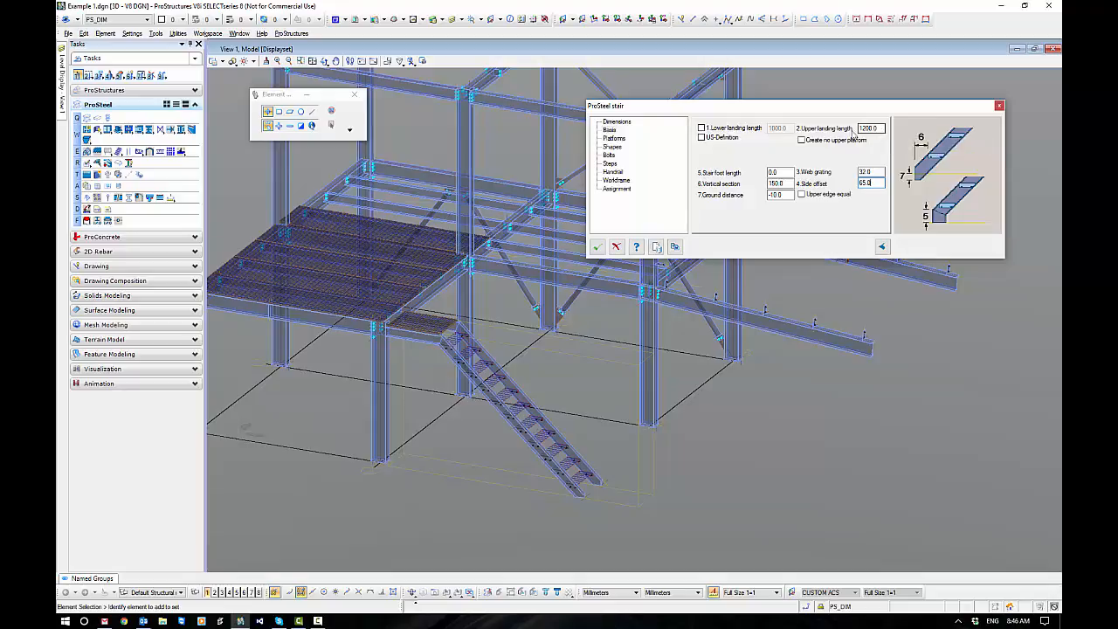
# Set the stair's number of platforms to 2.
pyautogui.click(620, 139)
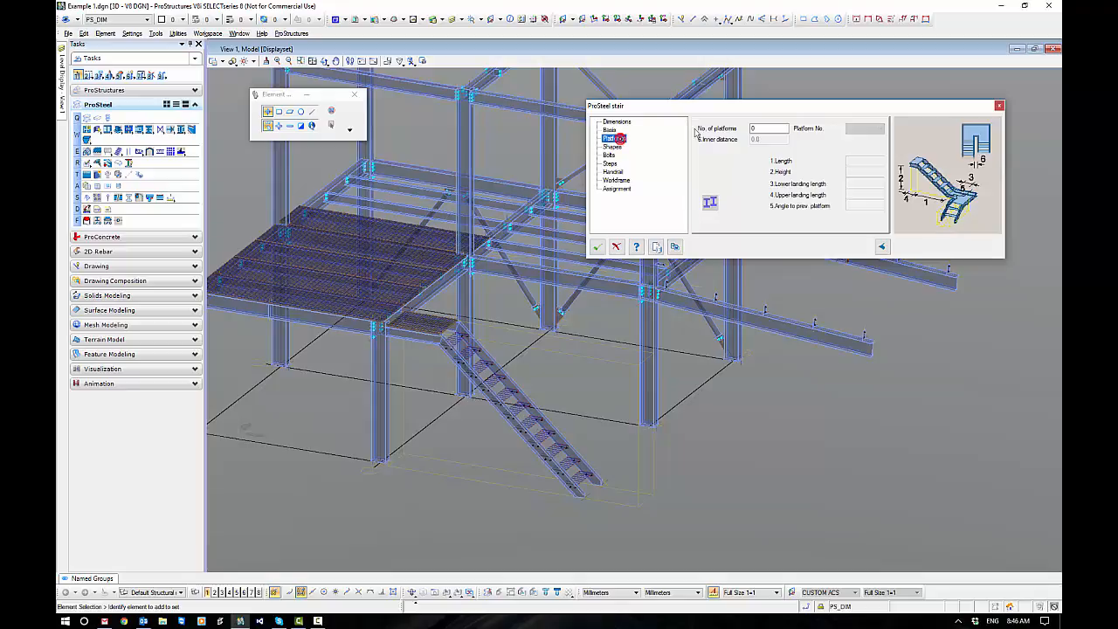
pyautogui.click(762, 129)
pyautogui.doubleClick(762, 128)
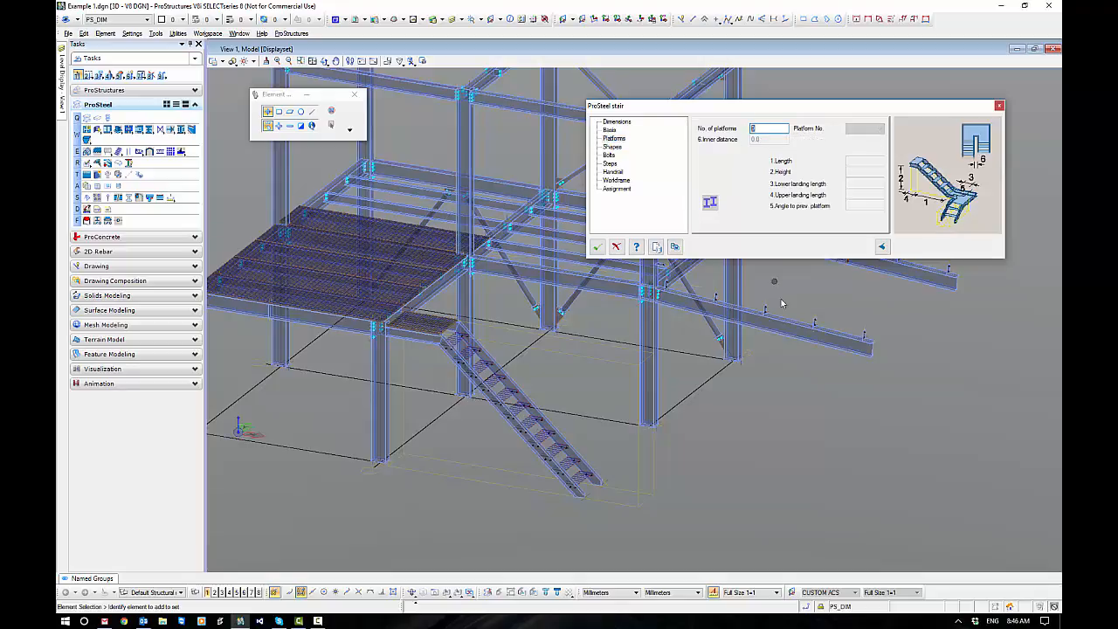
pyautogui.write('2')
# Set the length of platform 1 to 1500 and its height to 3000.
pyautogui.click(856, 130)
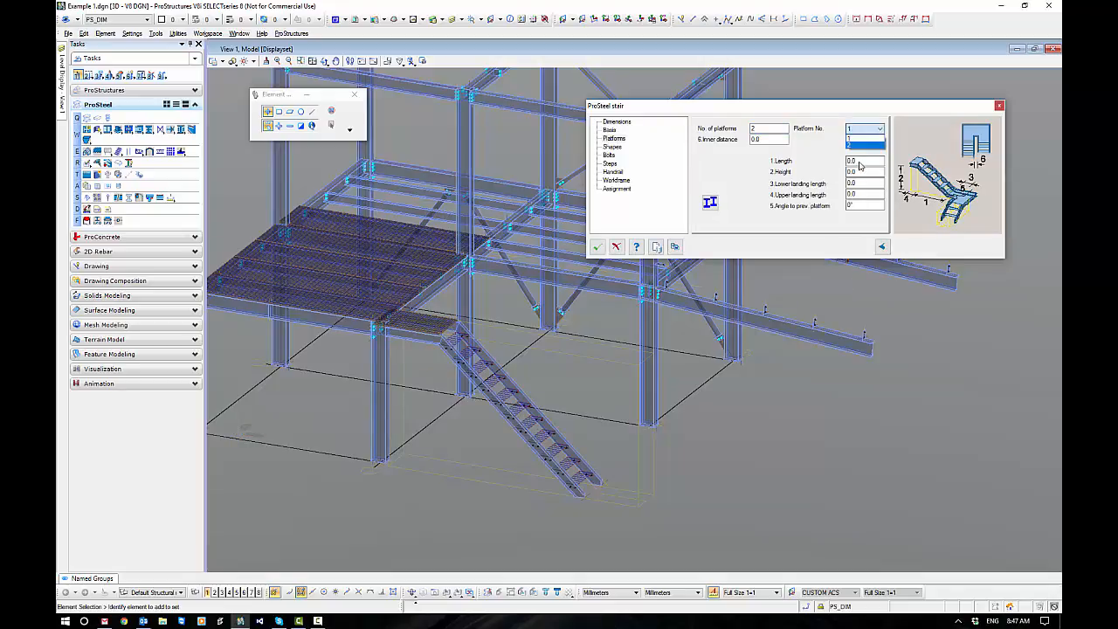
pyautogui.click(860, 160)
pyautogui.doubleClick(859, 161)
pyautogui.write('15')
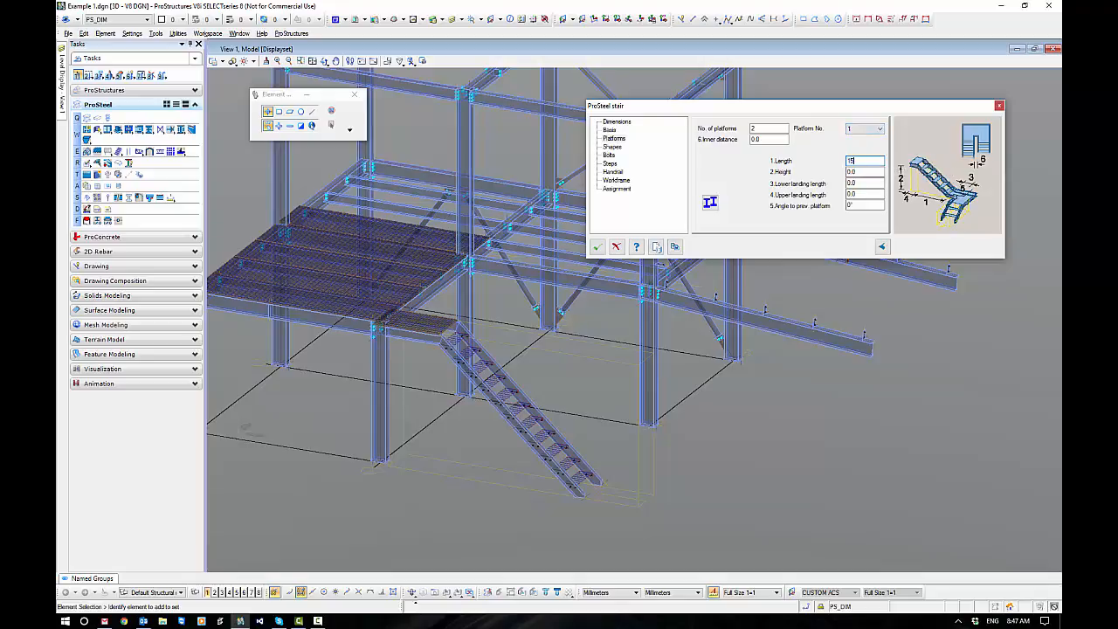
pyautogui.write('00')
pyautogui.doubleClick(860, 173)
pyautogui.write('3000')
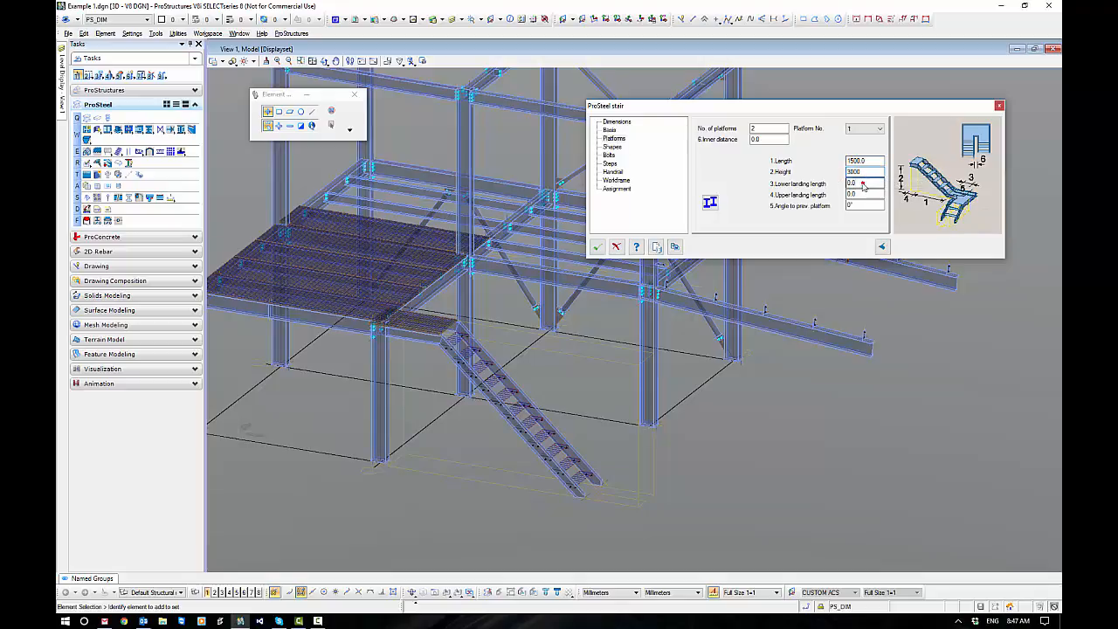
# Set the lower landing length of platform 1 to 1500.
pyautogui.click(862, 184)
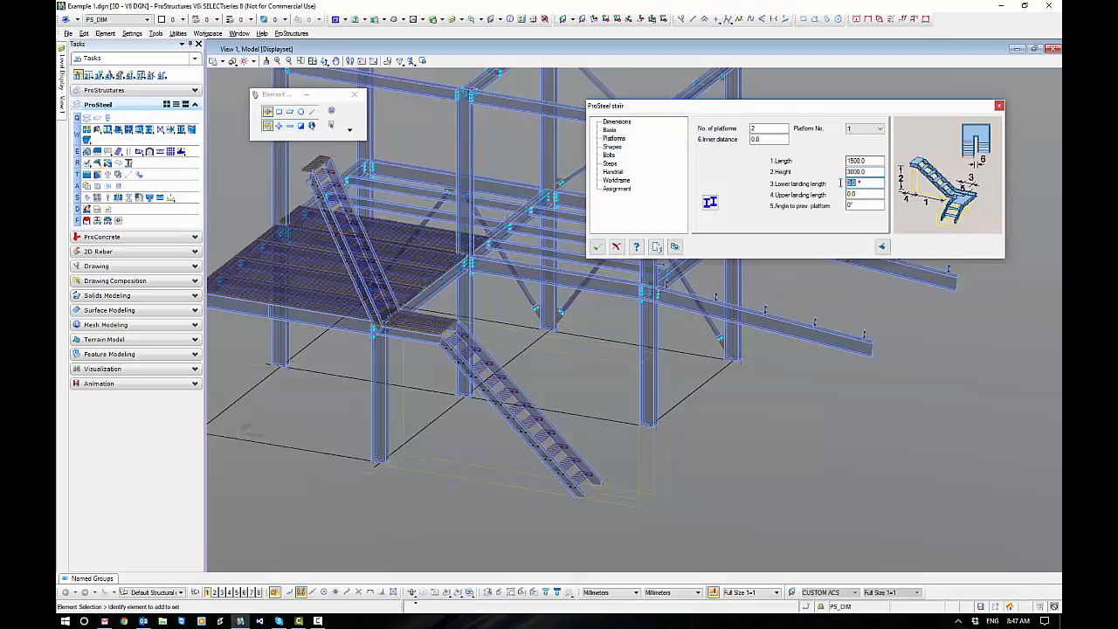
pyautogui.write('1500')
pyautogui.click(864, 194)
pyautogui.click(860, 196)
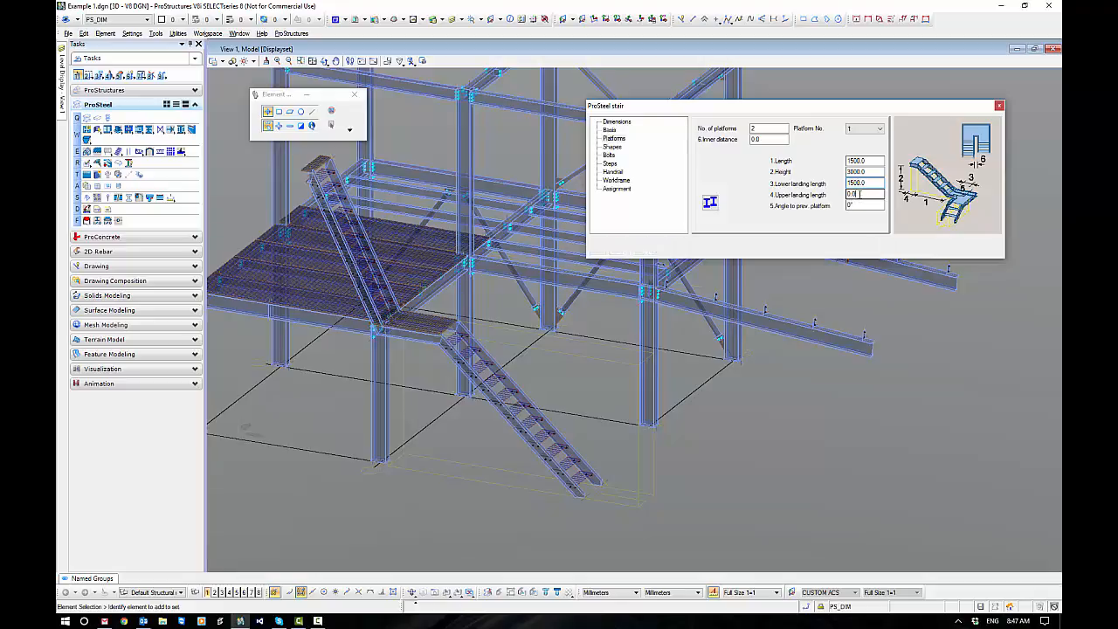
# Check the main flight's dimensions and set the length of platform 1 to 3240.
pyautogui.click(611, 132)
pyautogui.click(616, 122)
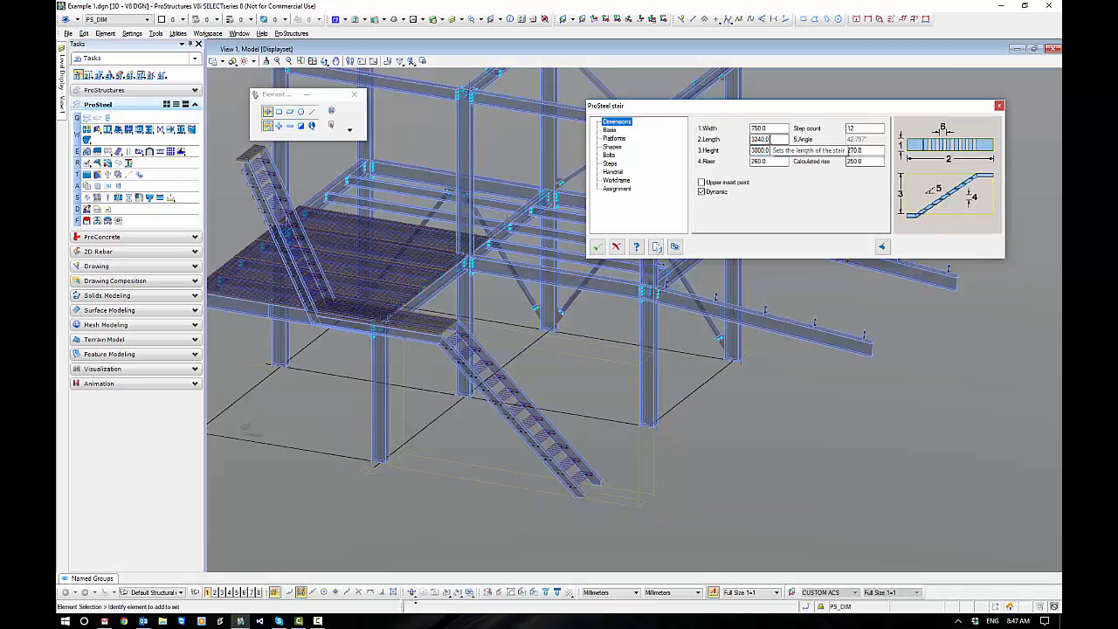
pyautogui.click(614, 138)
pyautogui.doubleClick(869, 162)
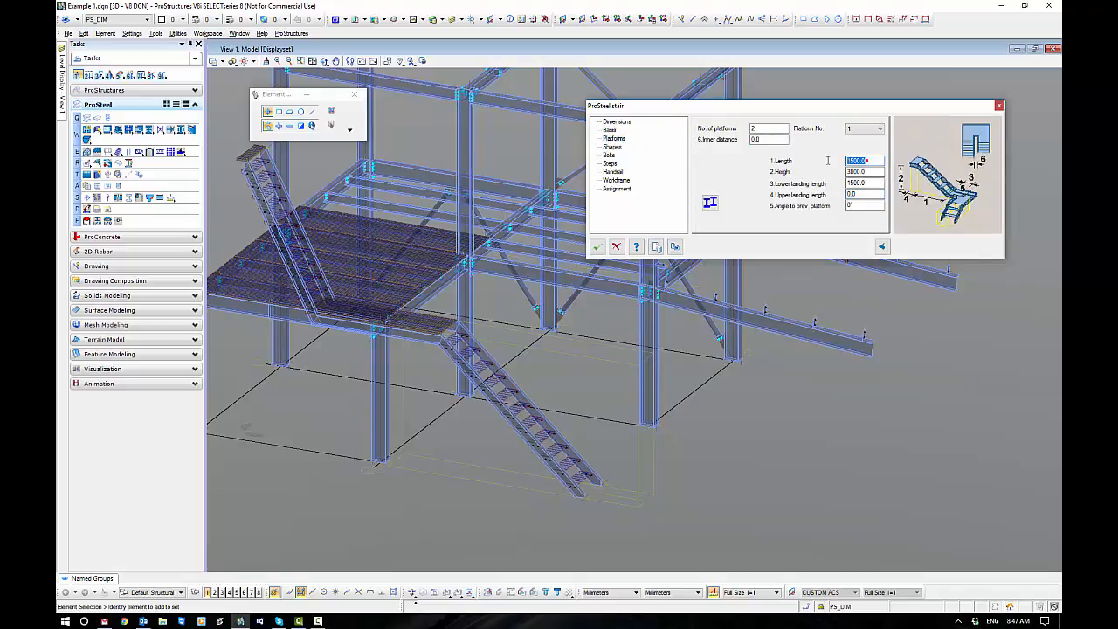
pyautogui.write('3240')
pyautogui.doubleClick(870, 173)
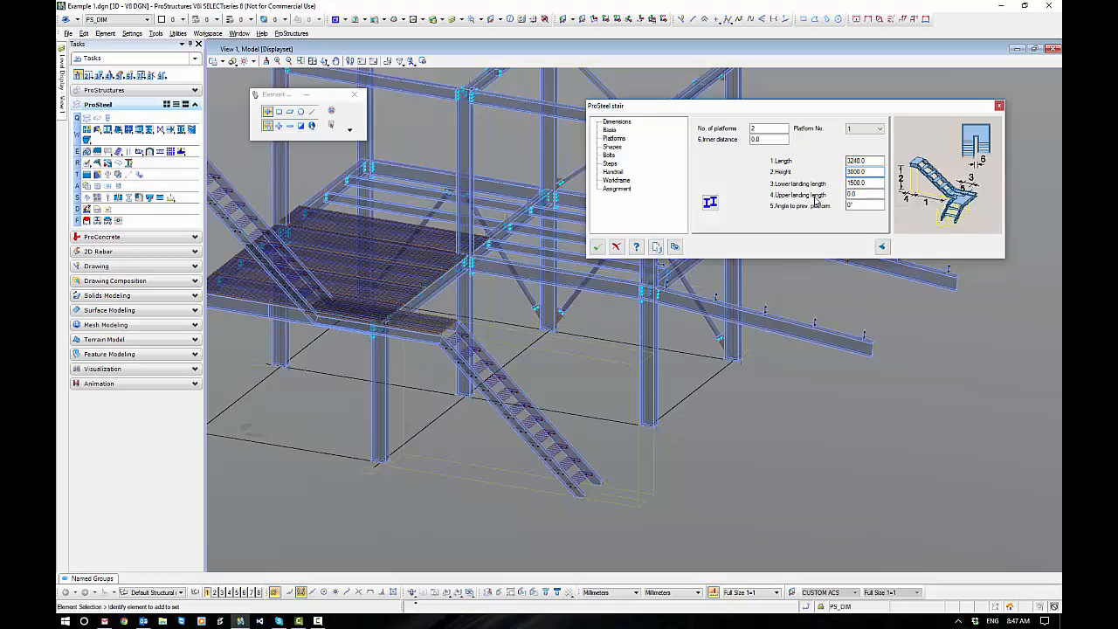
# Set platform 1's angle to the previous platform to 180° and the platforms' inner distance to 100.
pyautogui.click(861, 206)
pyautogui.write('180')
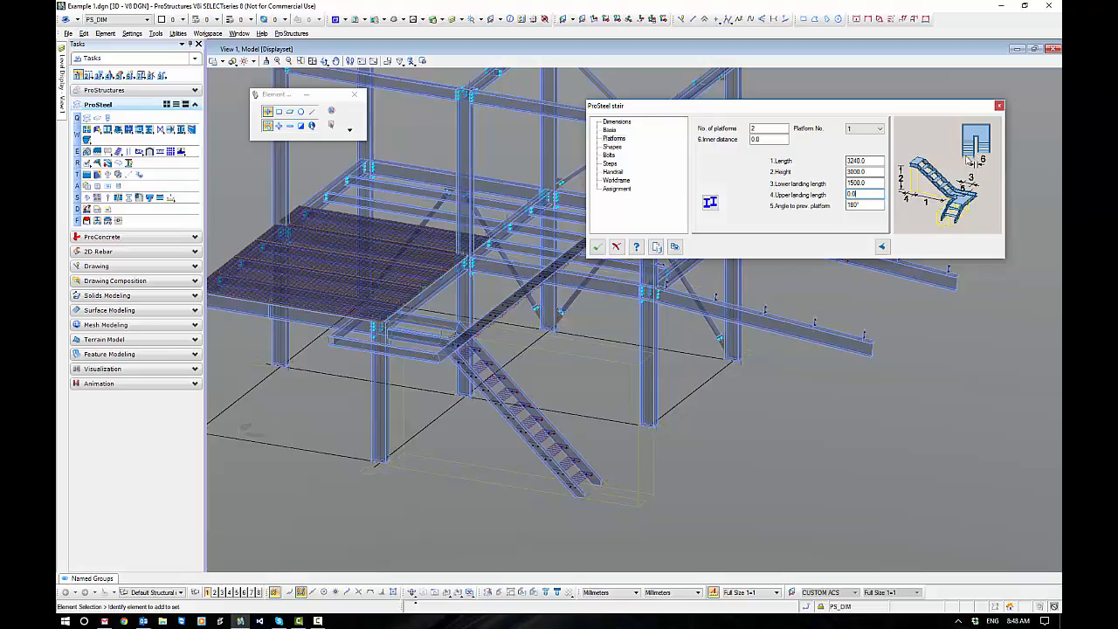
pyautogui.moveTo(763, 140); pyautogui.dragTo(738, 145)
pyautogui.write('100')
pyautogui.click(775, 127)
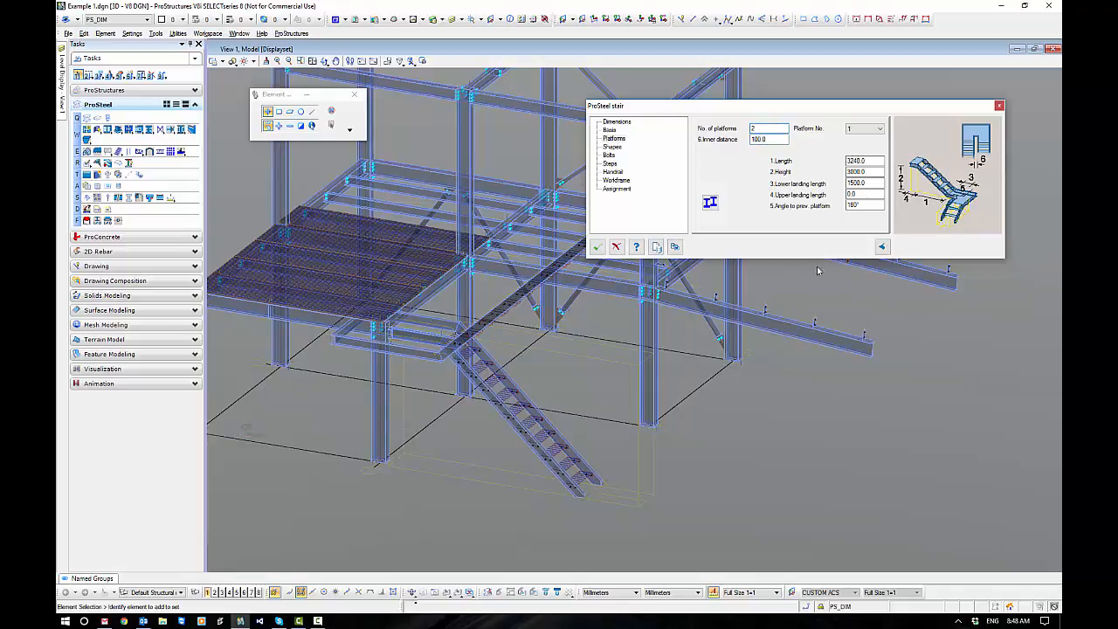
# Move the stair along its run, away from the grating floor.
pyautogui.click(642, 508)
pyautogui.rightClick(718, 500)
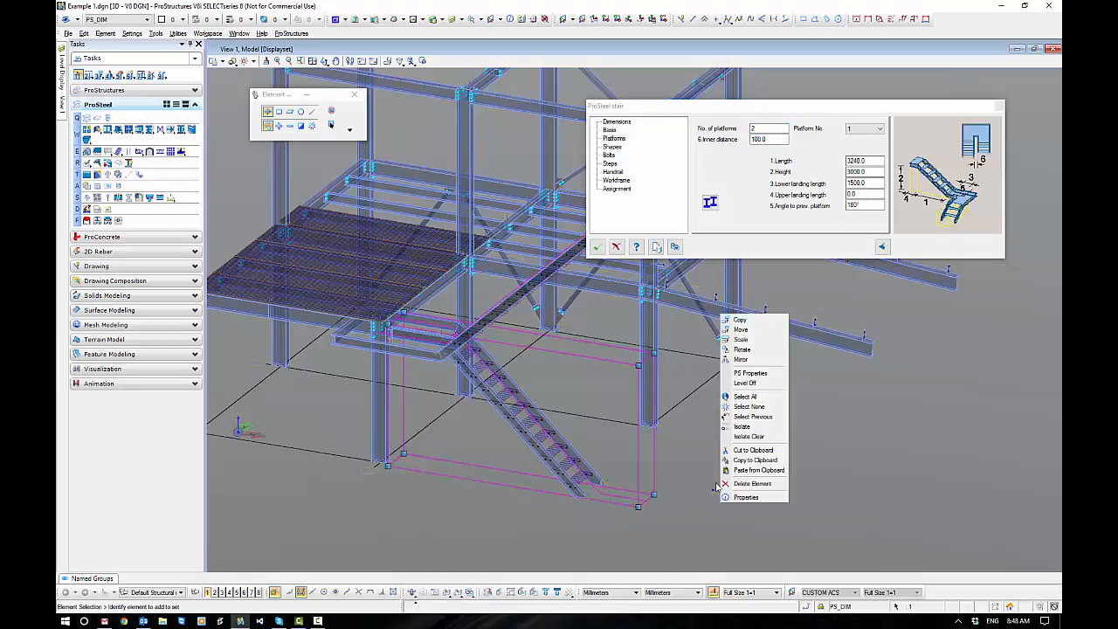
pyautogui.click(745, 331)
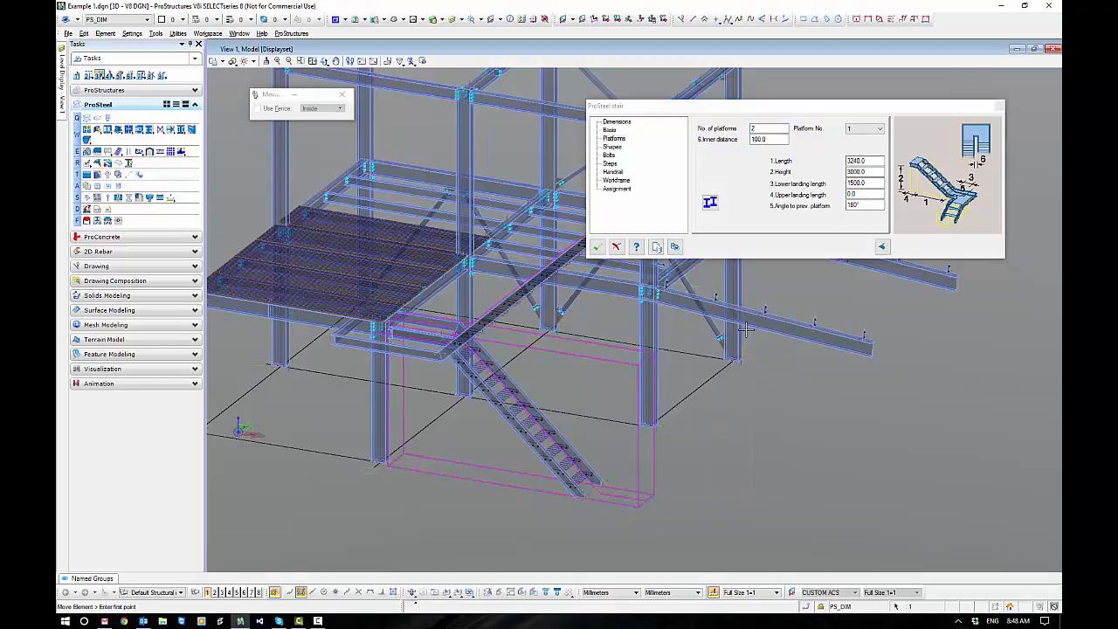
pyautogui.click(758, 464)
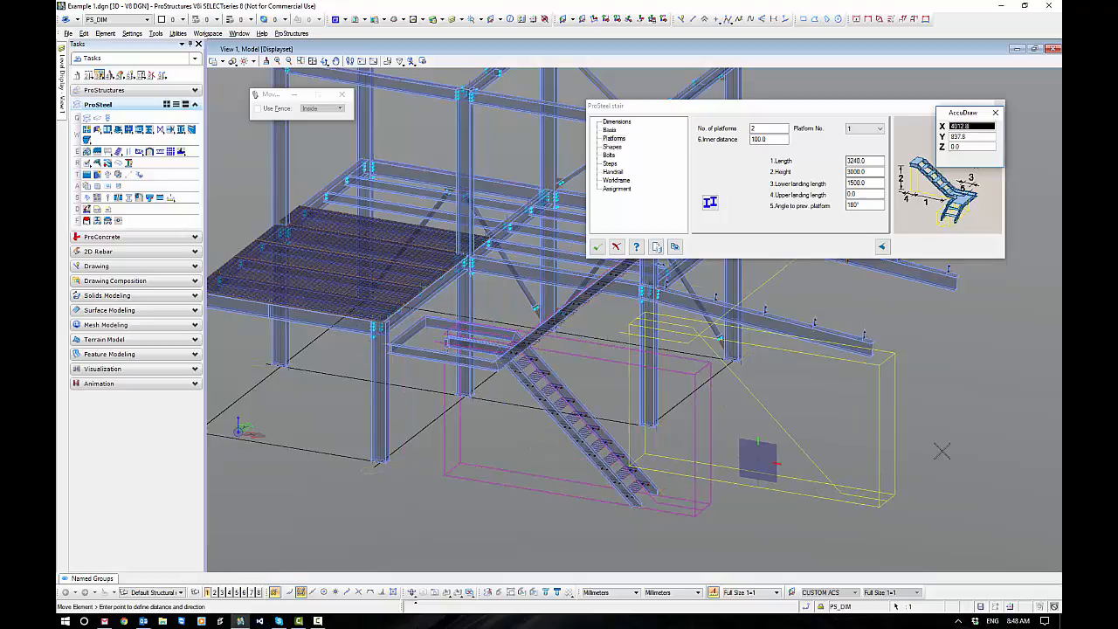
pyautogui.click(897, 455)
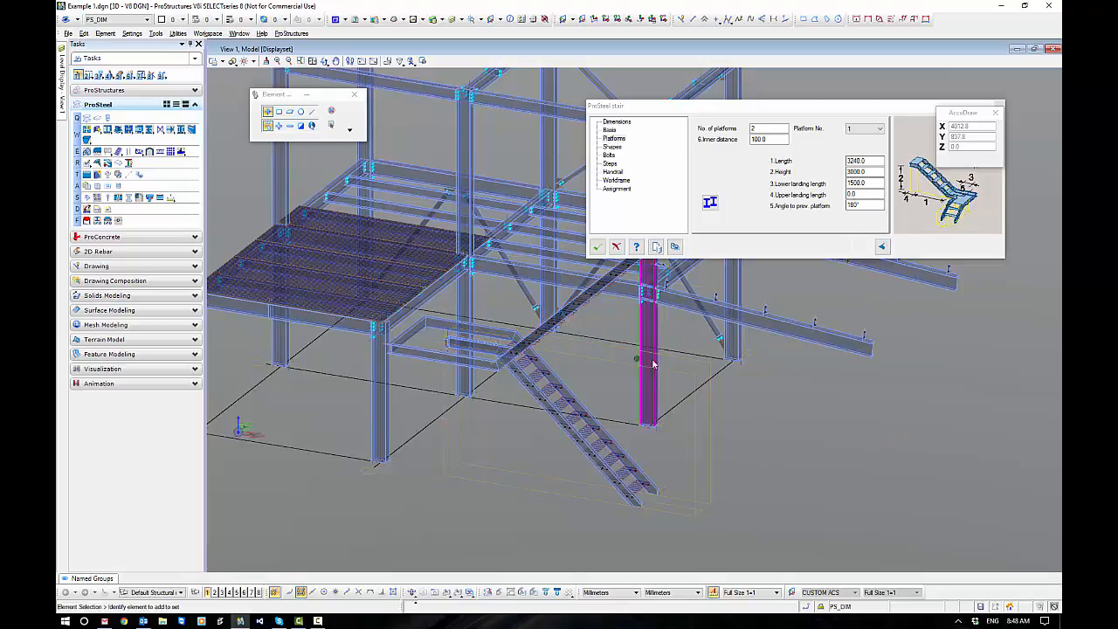
# Set the upper landing length of platform 1 to 1000.
pyautogui.keyDown('shift'); pyautogui.moveTo(599, 417); pyautogui.dragTo(868, 452, button='middle'); pyautogui.keyUp('shift')
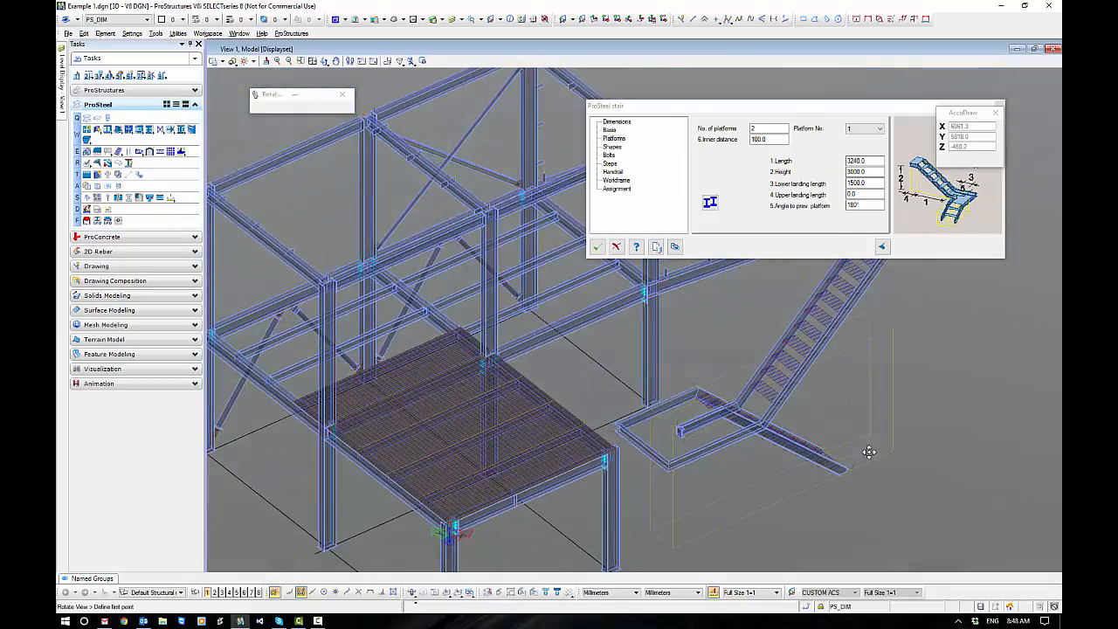
pyautogui.moveTo(805, 104); pyautogui.dragTo(559, 105)
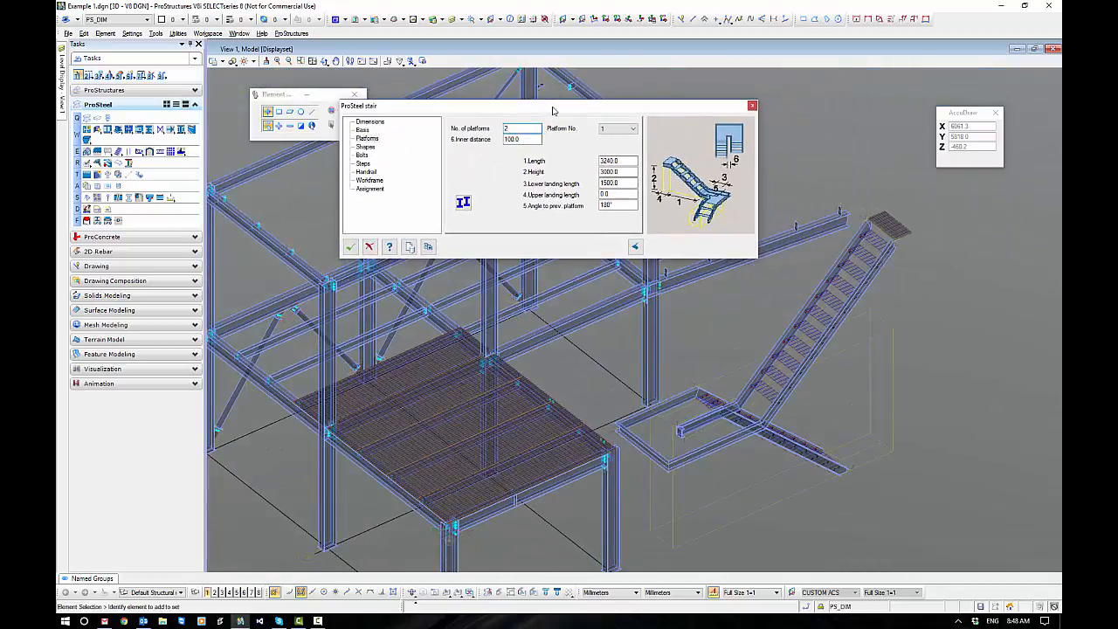
pyautogui.keyDown('shift'); pyautogui.moveTo(920, 402); pyautogui.dragTo(895, 381, button='middle'); pyautogui.keyUp('shift')
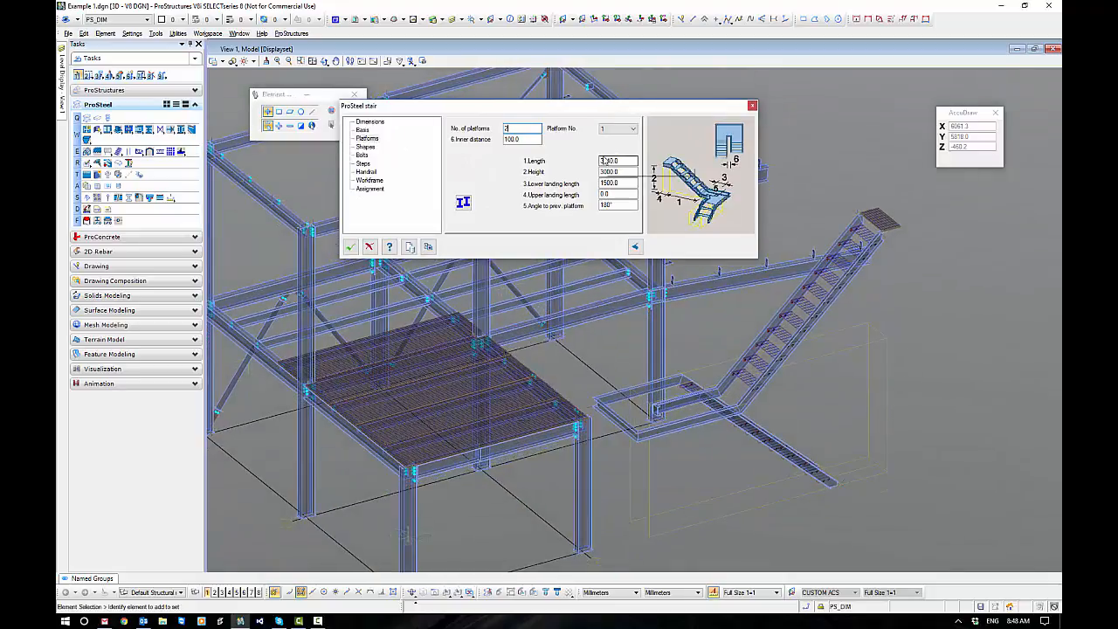
pyautogui.moveTo(617, 195); pyautogui.dragTo(583, 206)
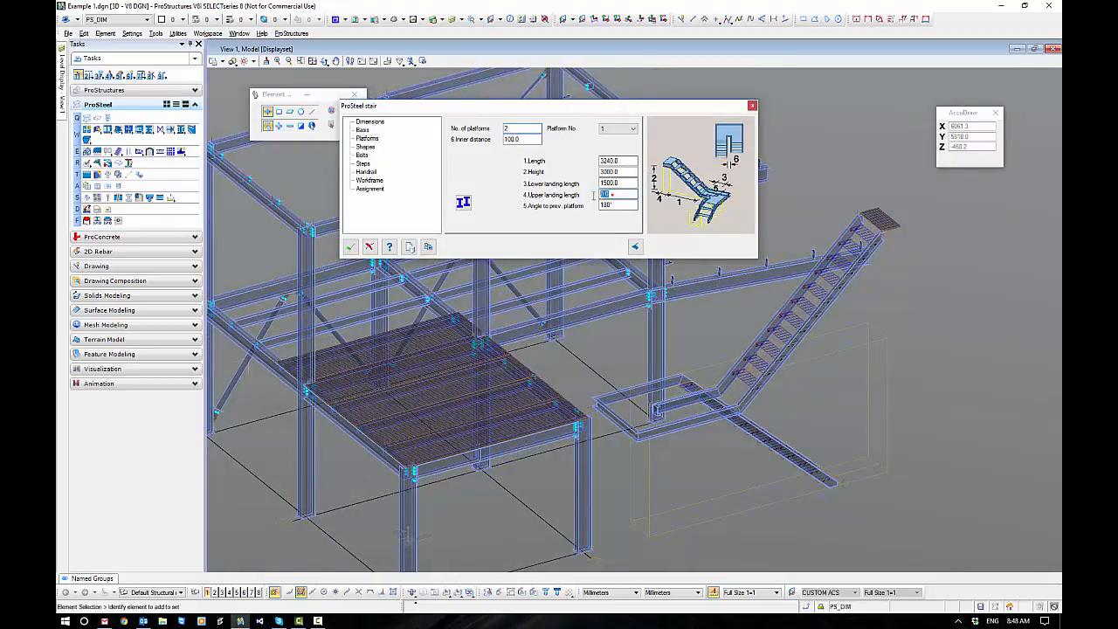
pyautogui.write('1000')
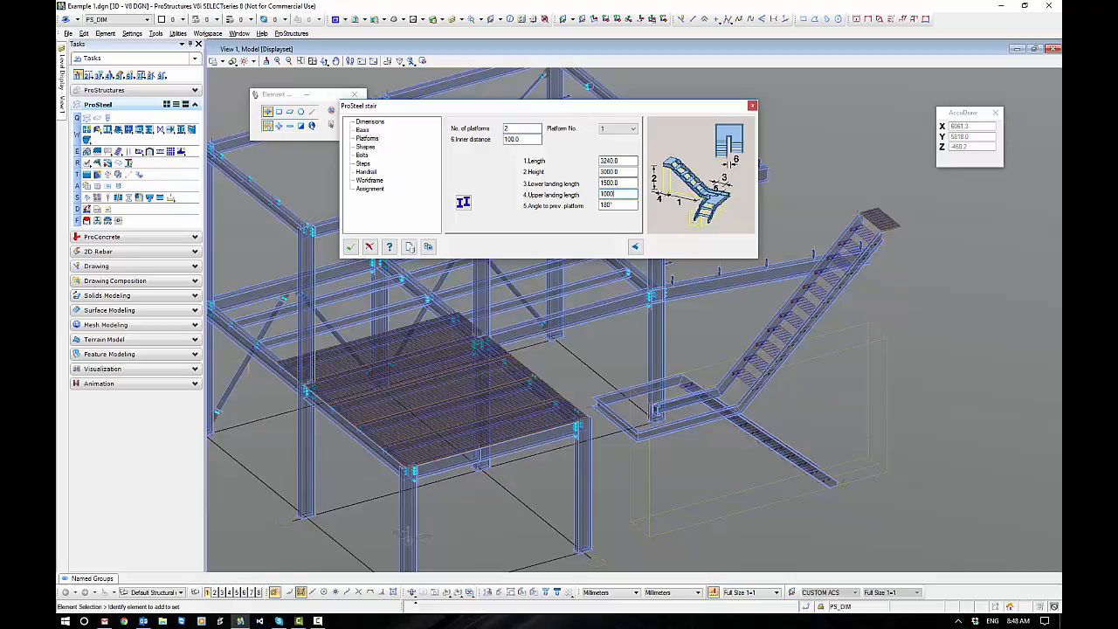
pyautogui.click(622, 205)
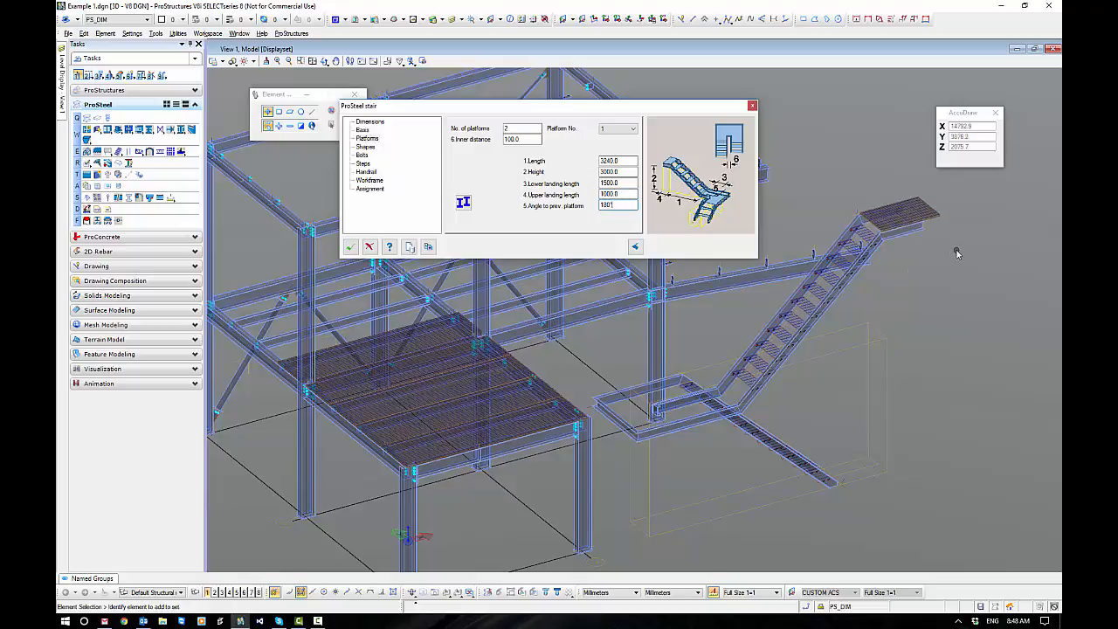
# Remove the extra flight by setting the number of platforms to 0.
pyautogui.keyDown('shift'); pyautogui.moveTo(949, 410); pyautogui.dragTo(656, 408, button='middle'); pyautogui.keyUp('shift')
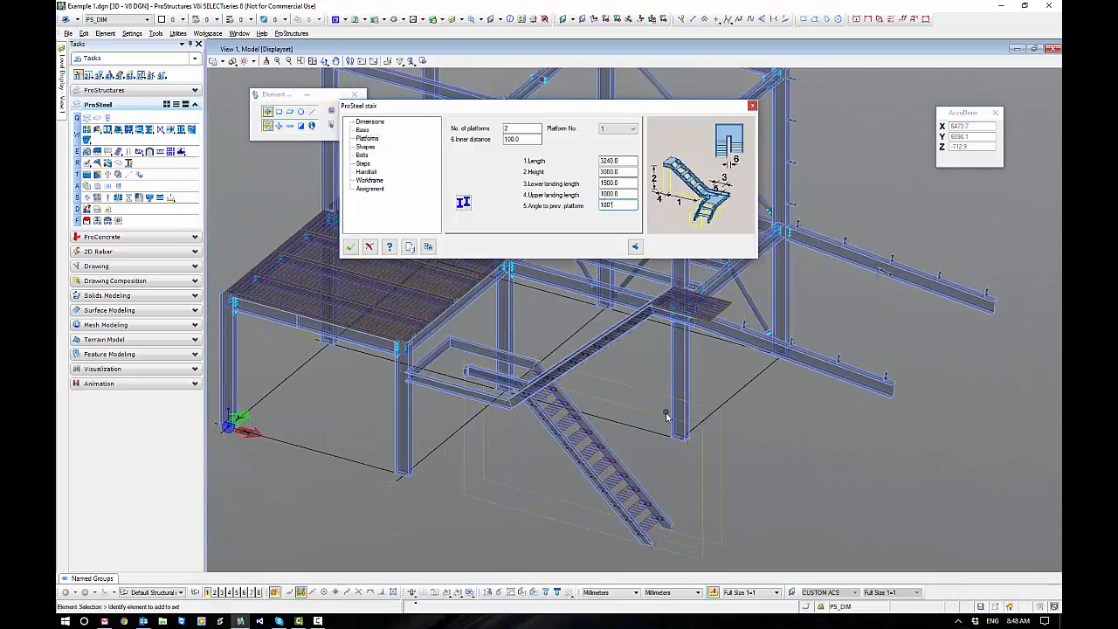
pyautogui.doubleClick(511, 128)
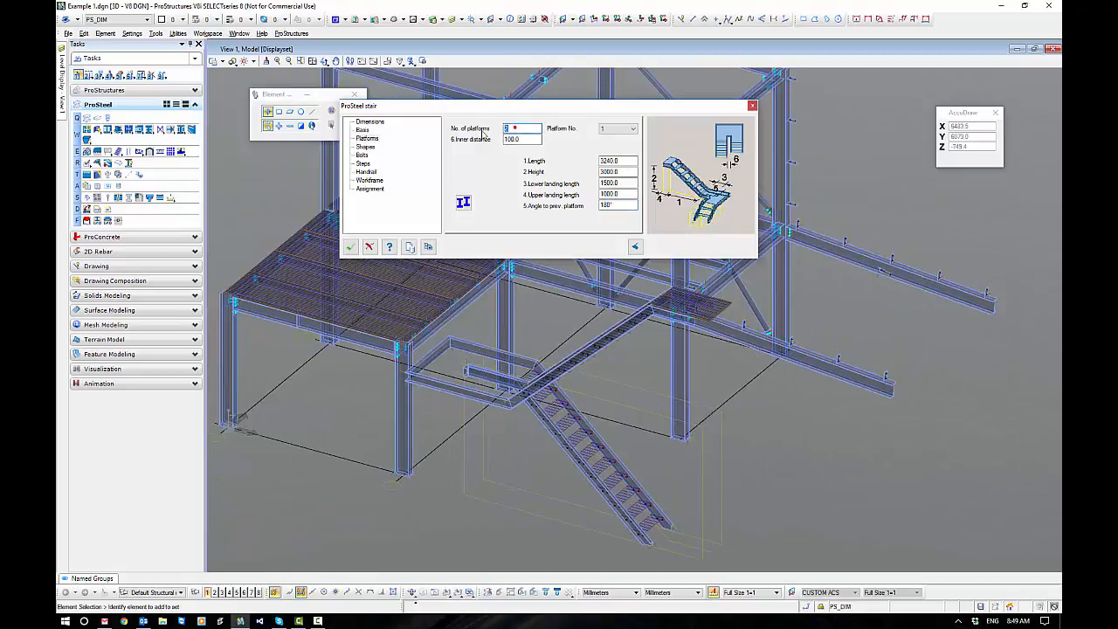
pyautogui.write('0')
pyautogui.press('Return')
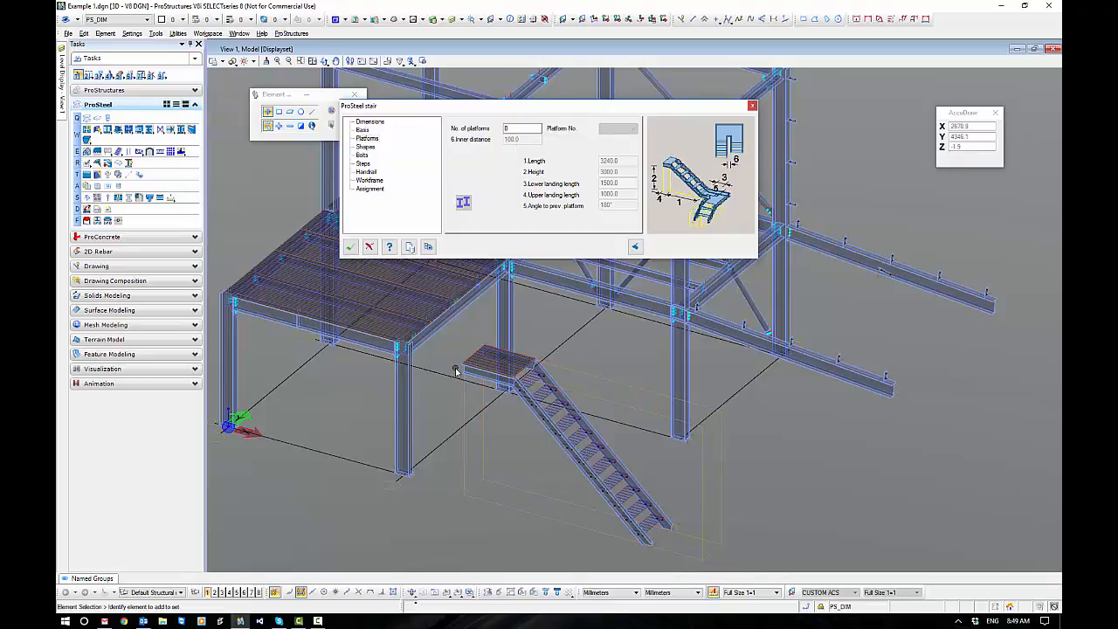
# Review the stair's base, stringer shape, bolt and step settings.
pyautogui.click(362, 130)
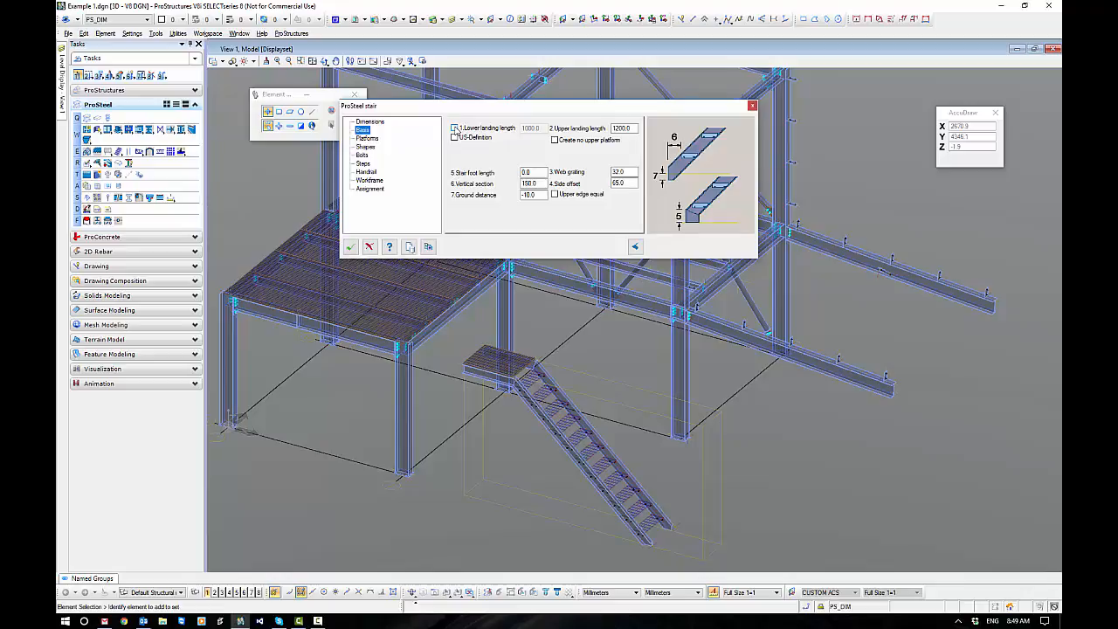
pyautogui.click(372, 146)
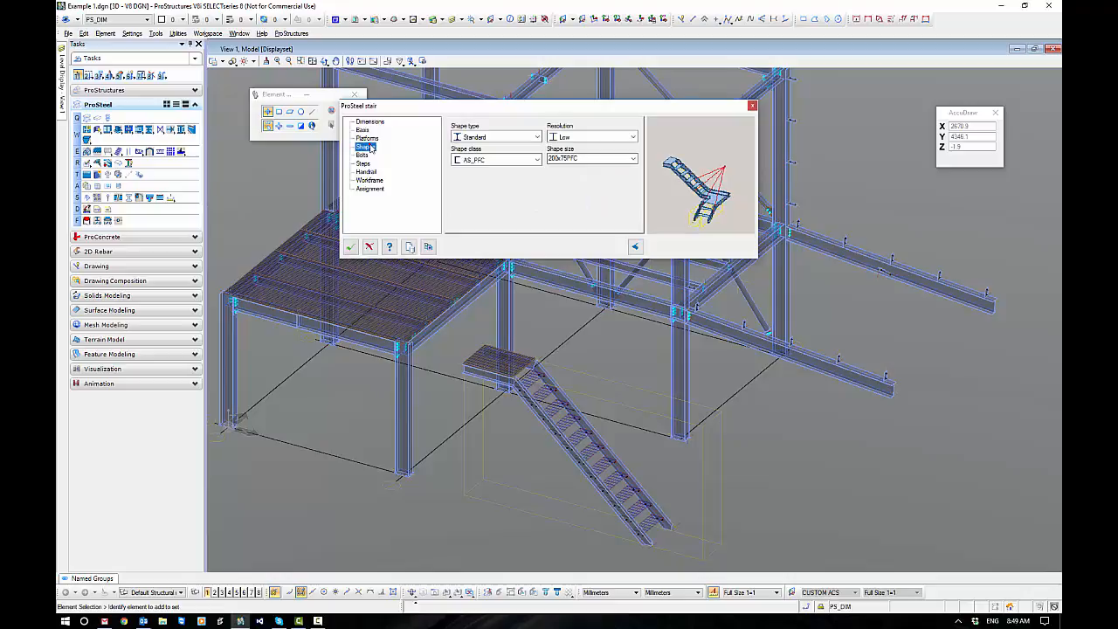
pyautogui.click(537, 137)
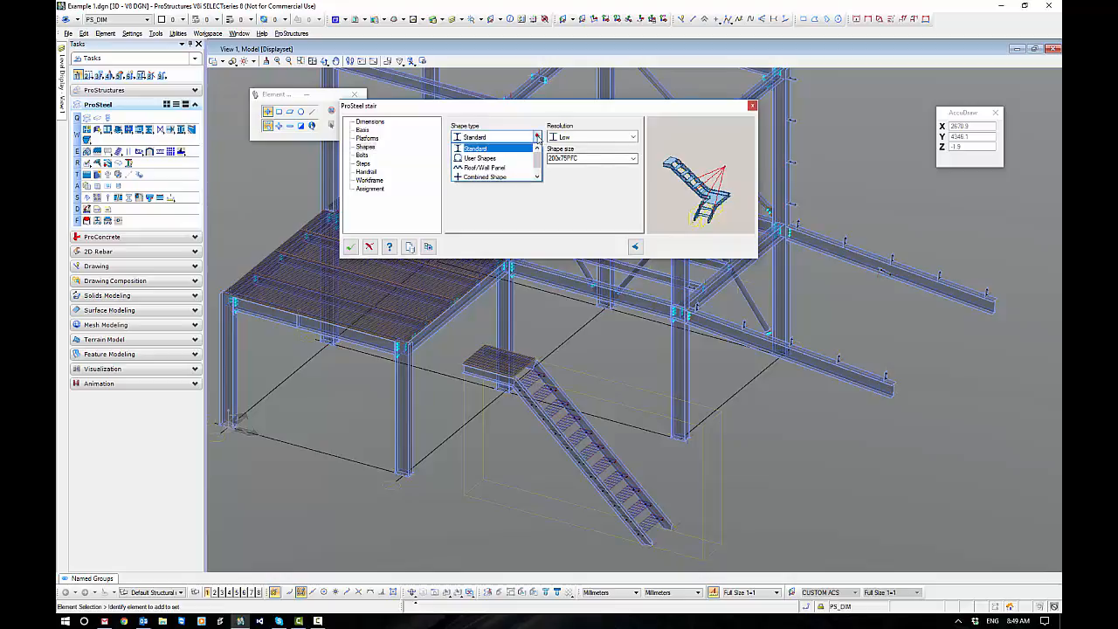
pyautogui.click(538, 138)
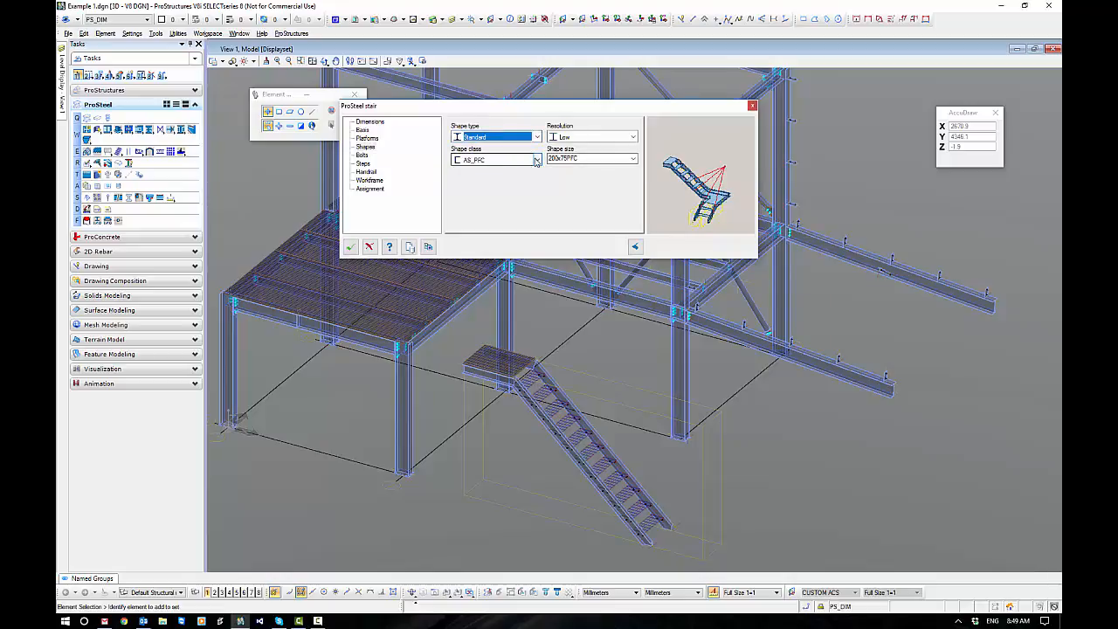
pyautogui.click(363, 154)
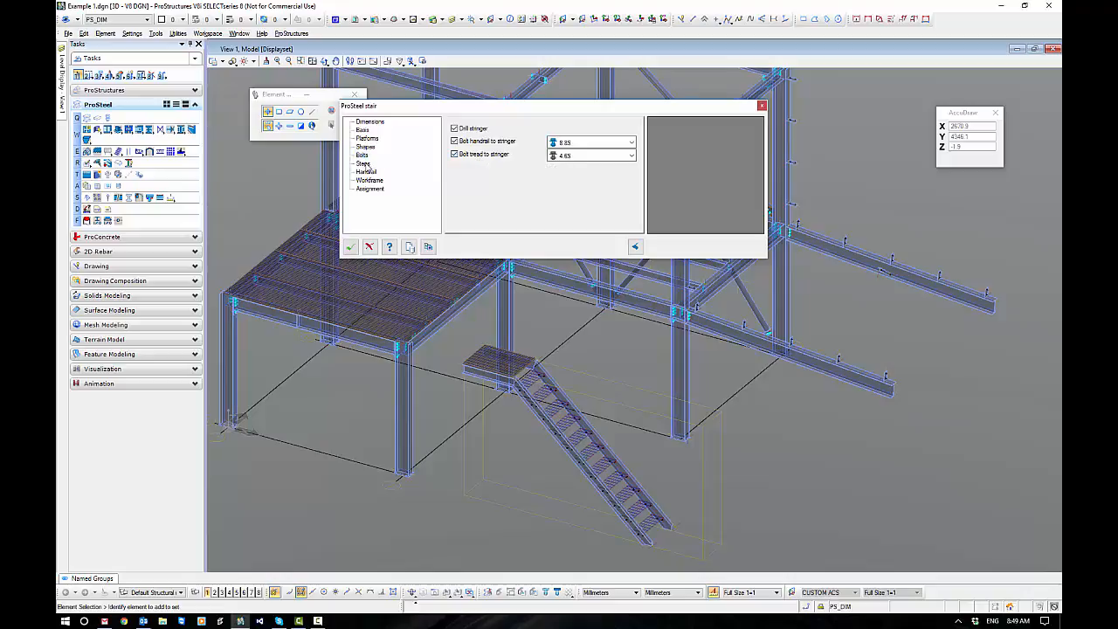
pyautogui.click(363, 163)
pyautogui.moveTo(549, 110); pyautogui.dragTo(582, 93)
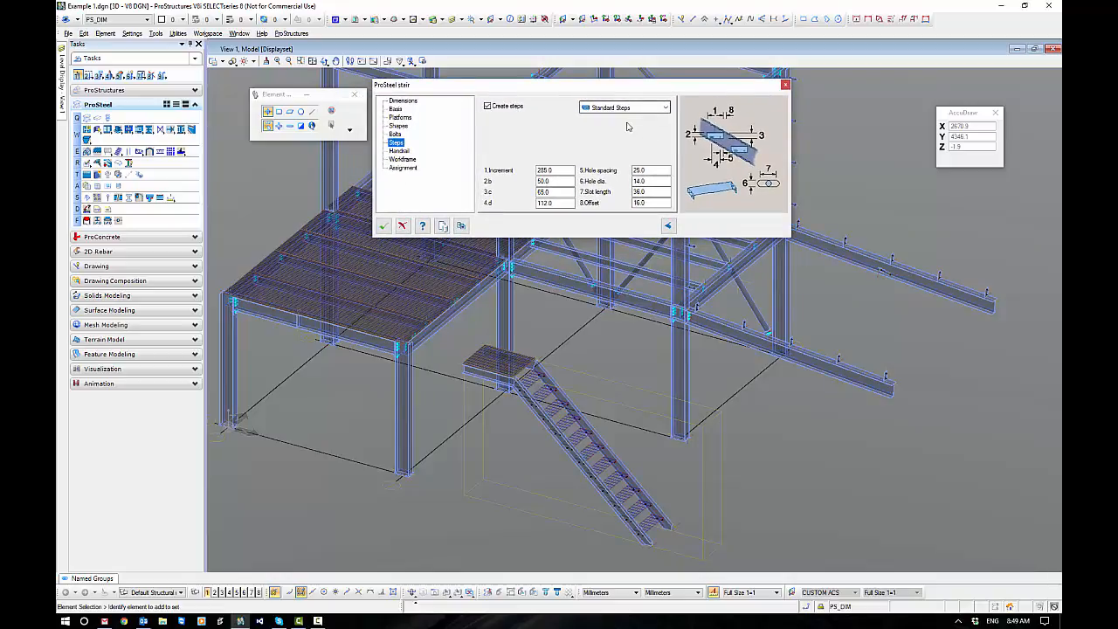
# Examine the available step types, the Standard Steps parameters and the bolted tread connections on the stringers.
pyautogui.click(666, 107)
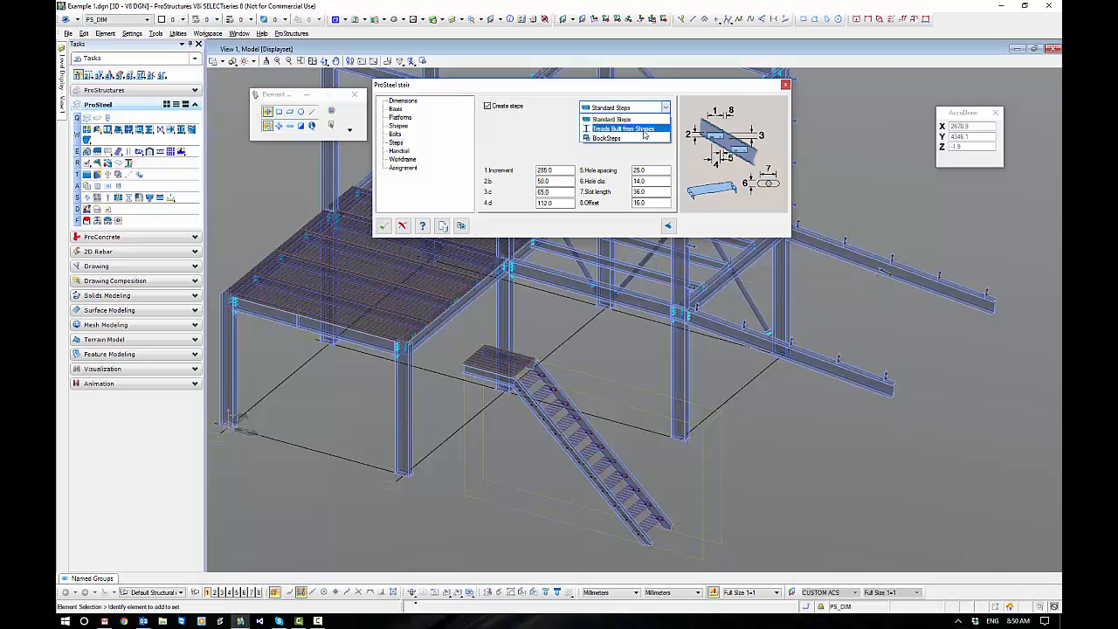
pyautogui.click(612, 119)
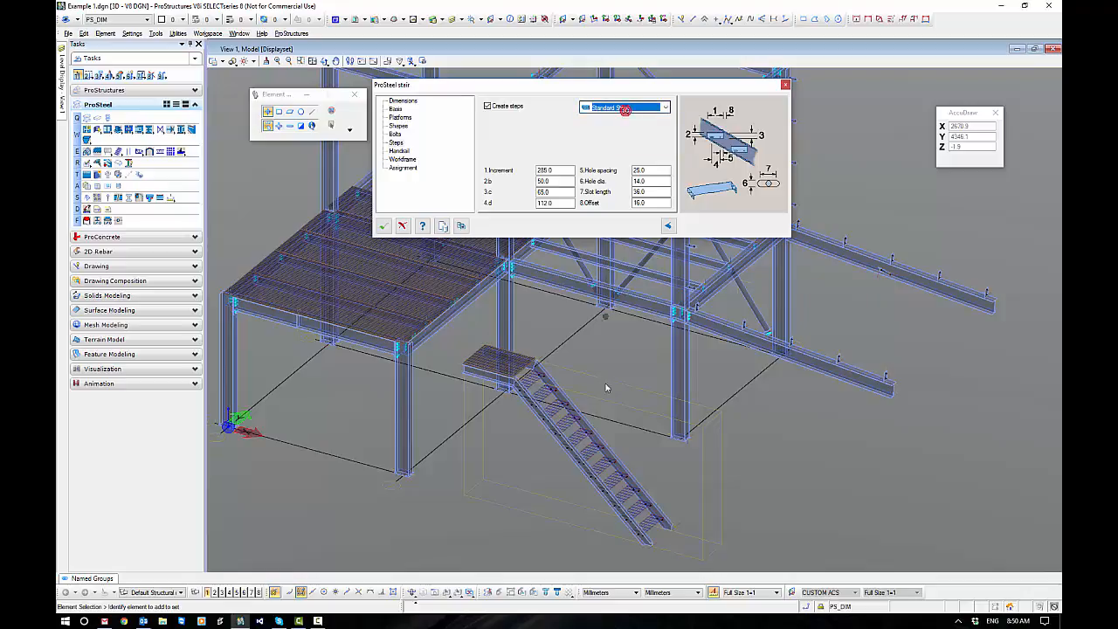
pyautogui.scroll(5, 600, 464)
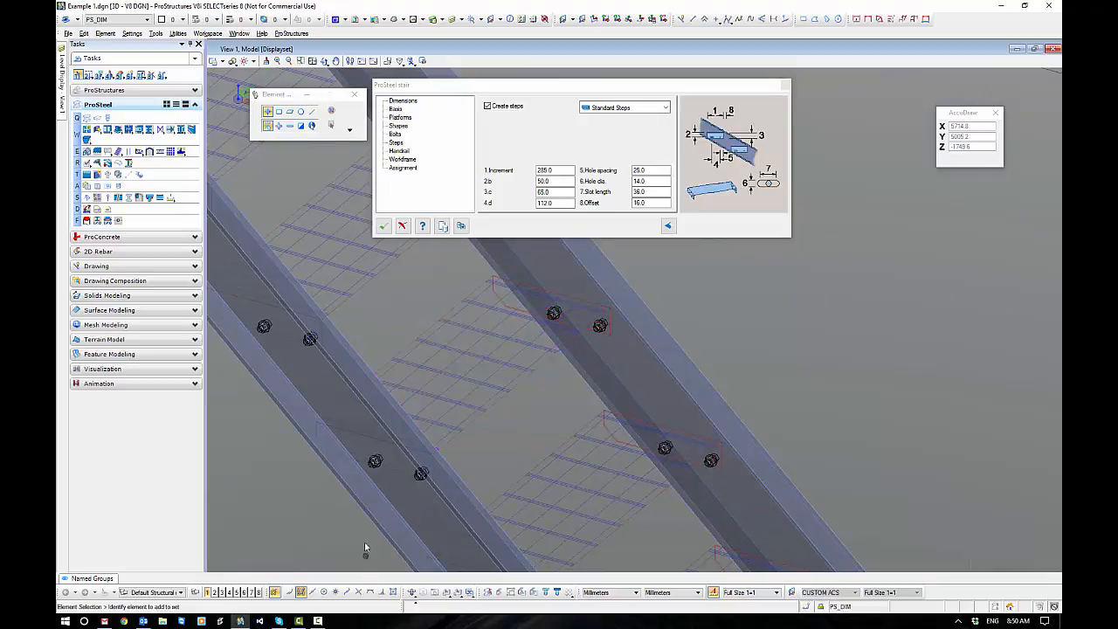
pyautogui.scroll(4, 370, 489)
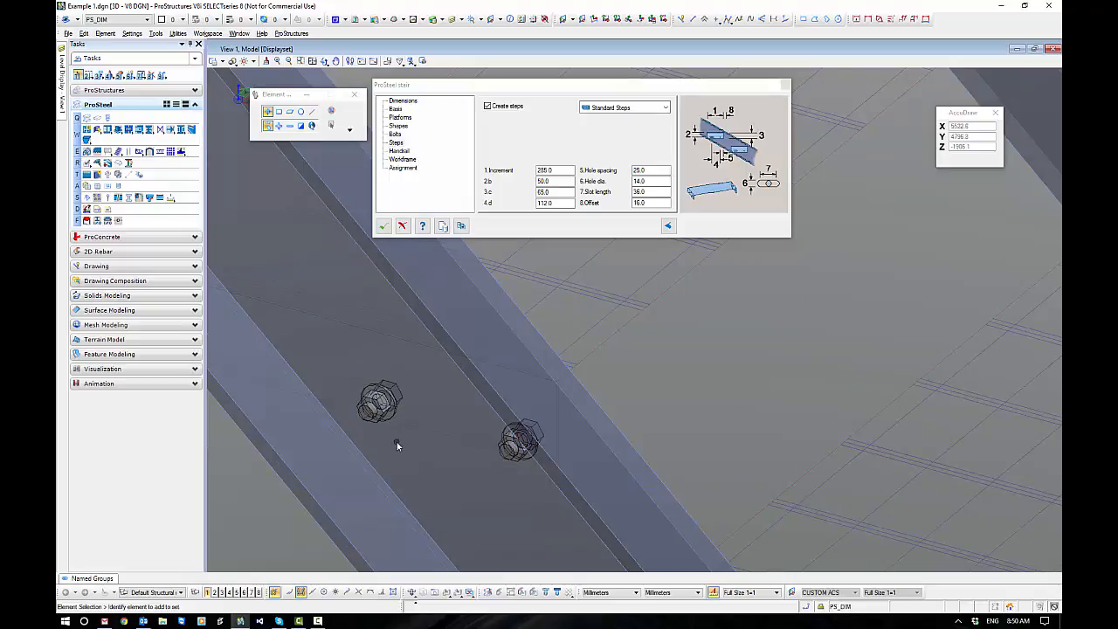
pyautogui.scroll(-4, 397, 444)
pyautogui.moveTo(513, 429); pyautogui.dragTo(616, 445, button='middle')
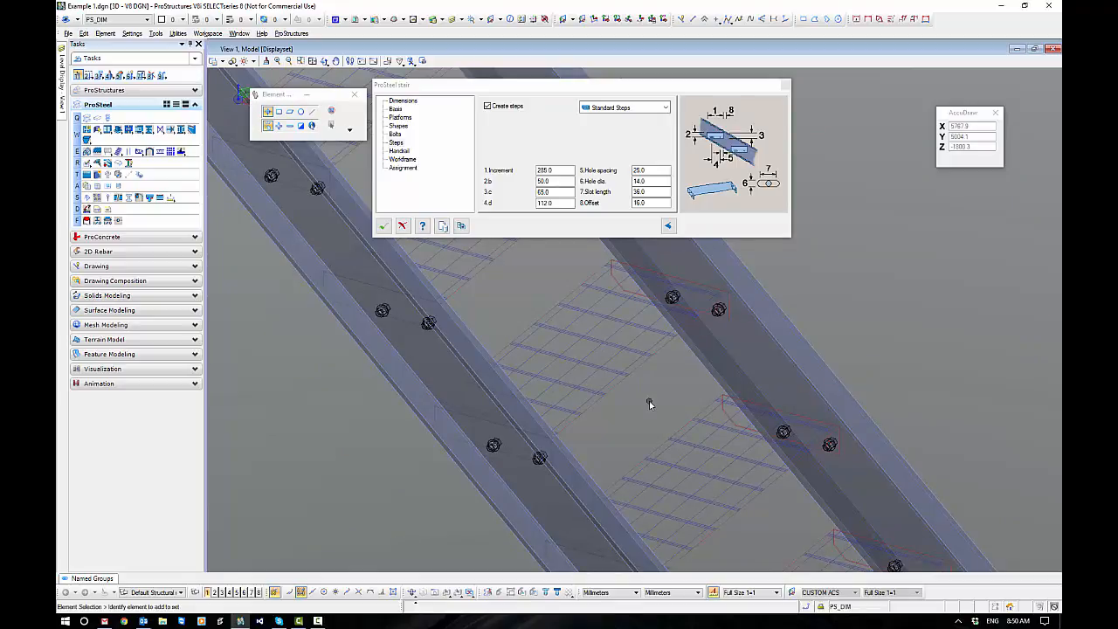
pyautogui.click(563, 172)
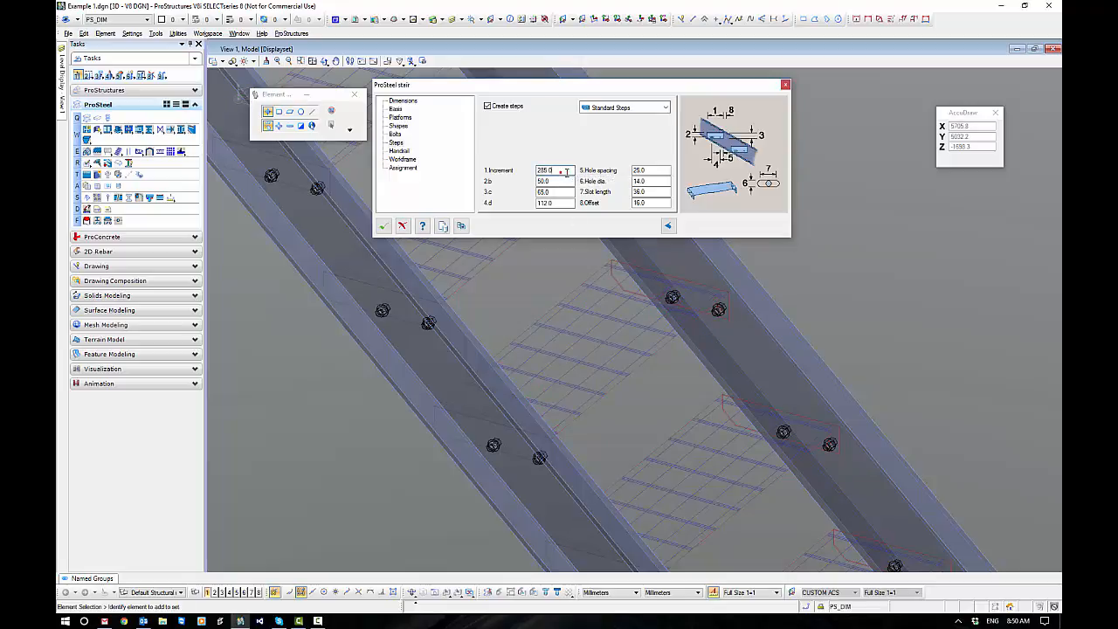
pyautogui.click(556, 180)
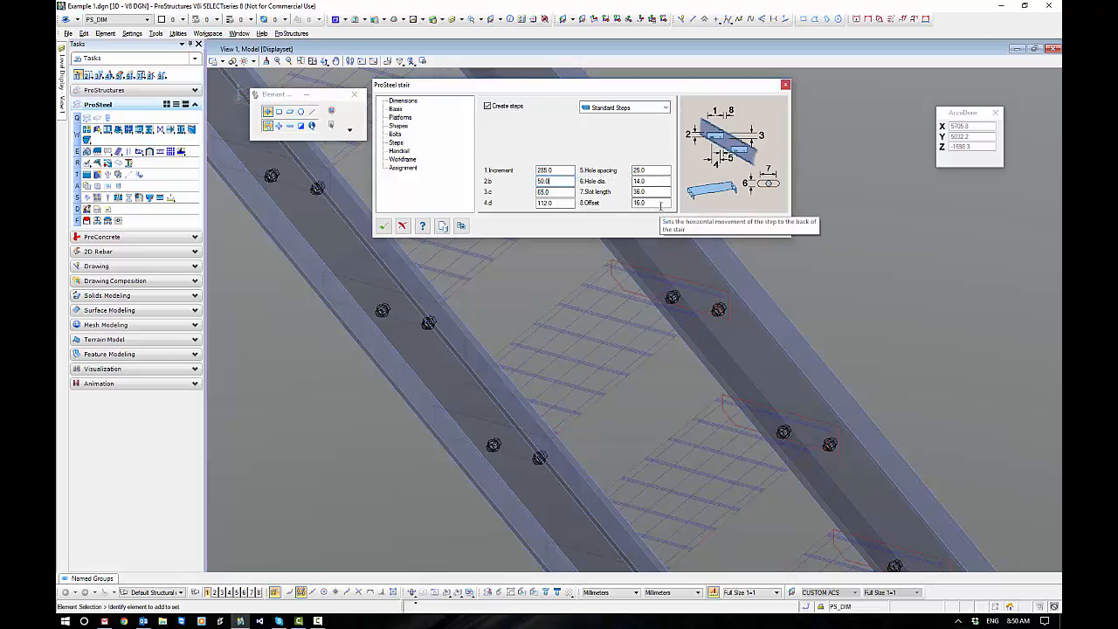
# Switch the stair's step type to BlockSteps and assign the Sample6-Metric block.
pyautogui.click(627, 107)
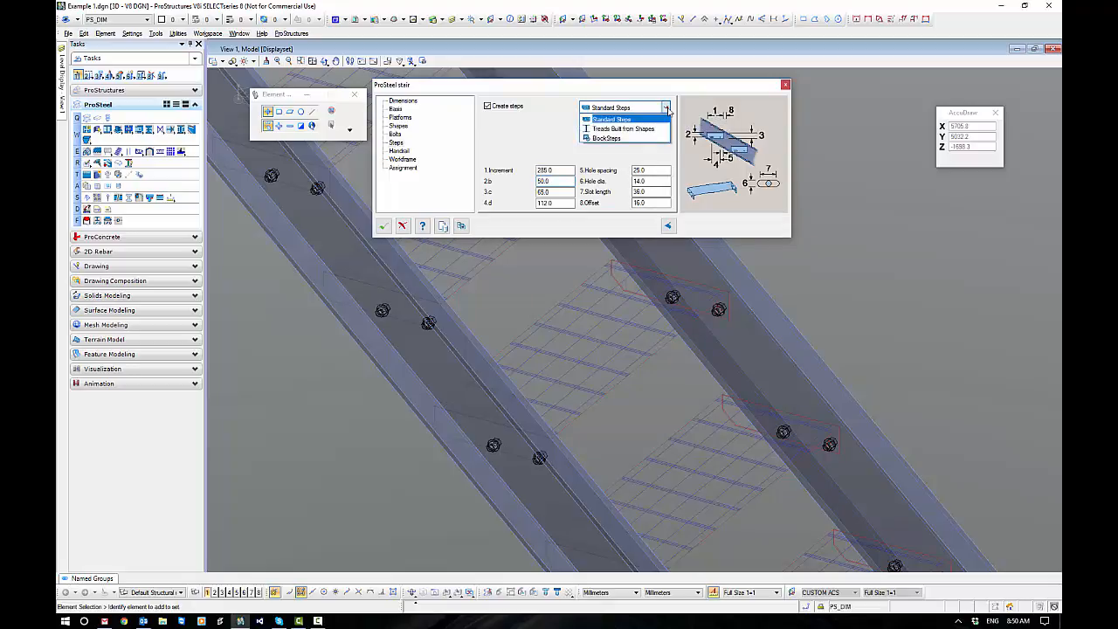
pyautogui.click(607, 138)
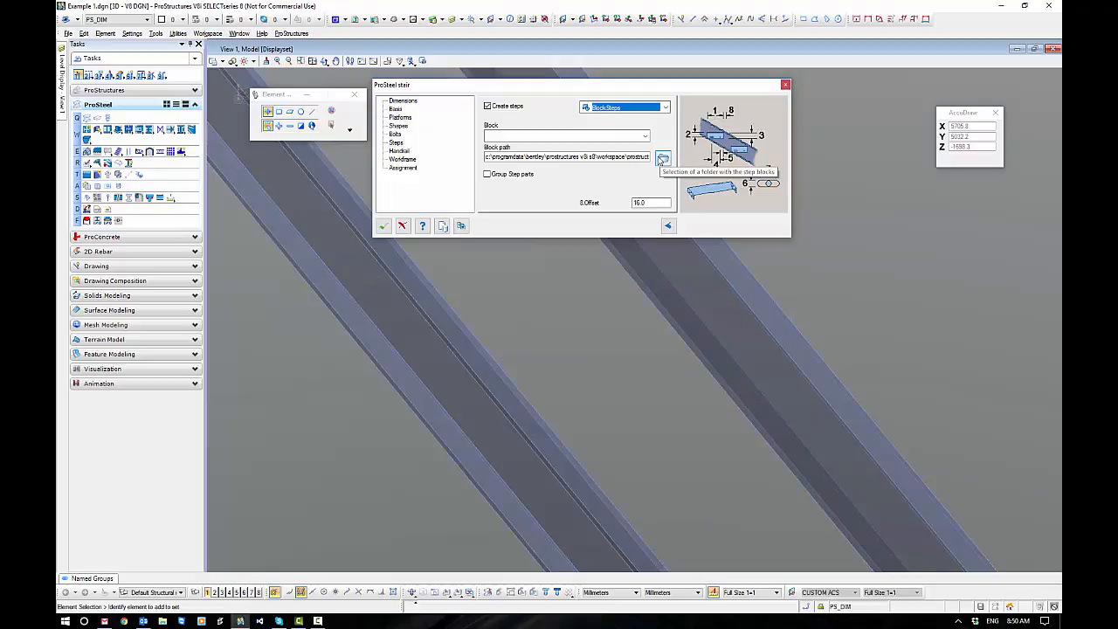
pyautogui.click(645, 137)
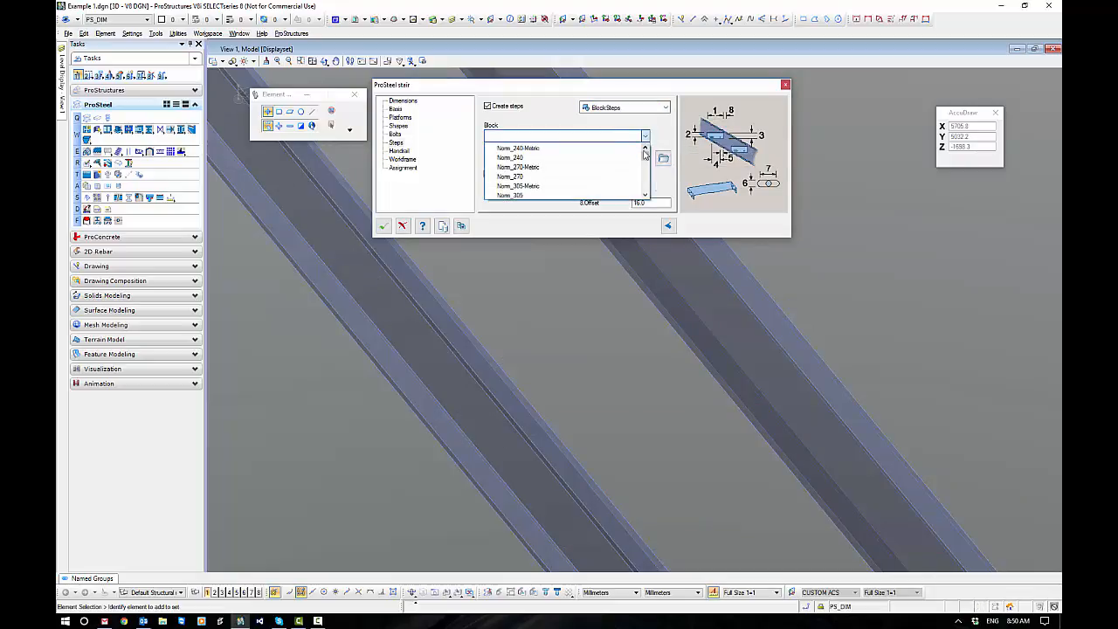
pyautogui.moveTo(646, 156); pyautogui.dragTo(651, 190)
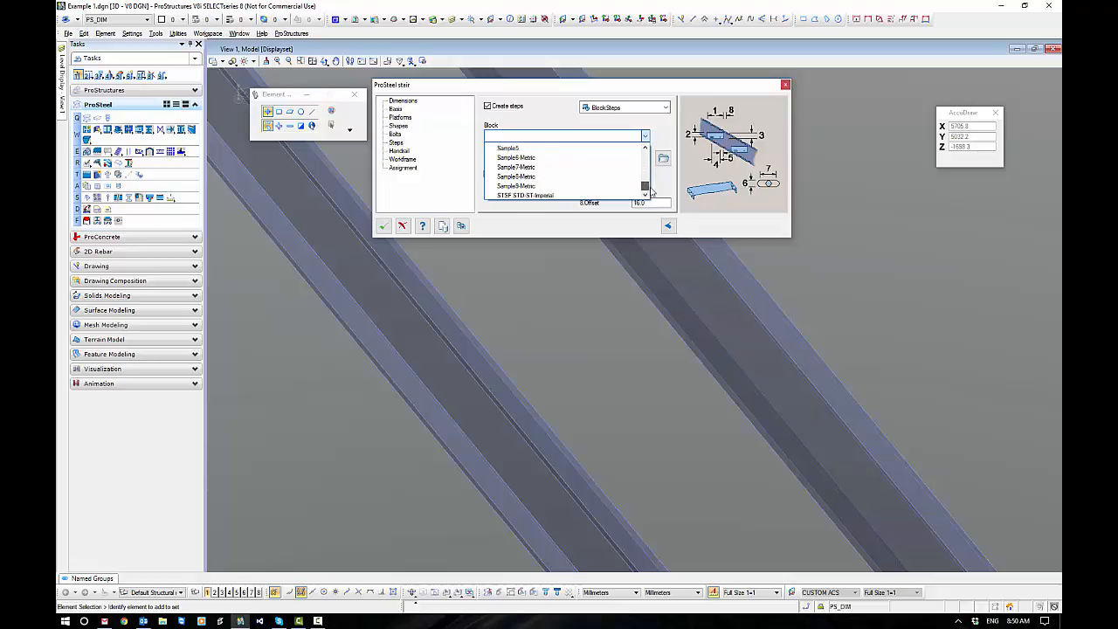
pyautogui.click(542, 158)
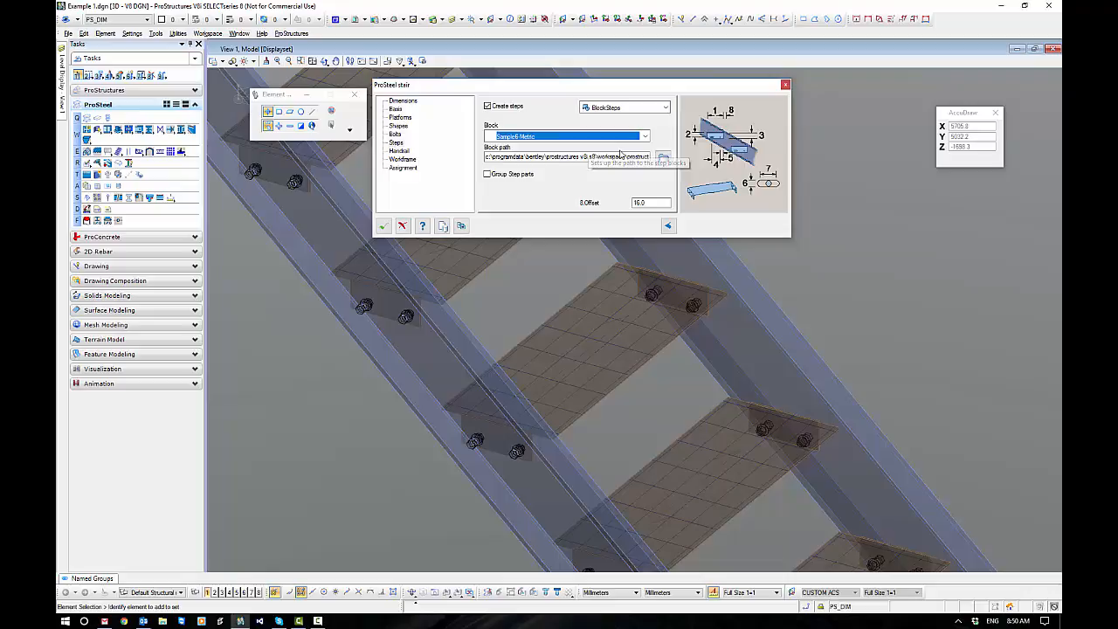
# Change the step block to Sample5-Metric.
pyautogui.click(644, 138)
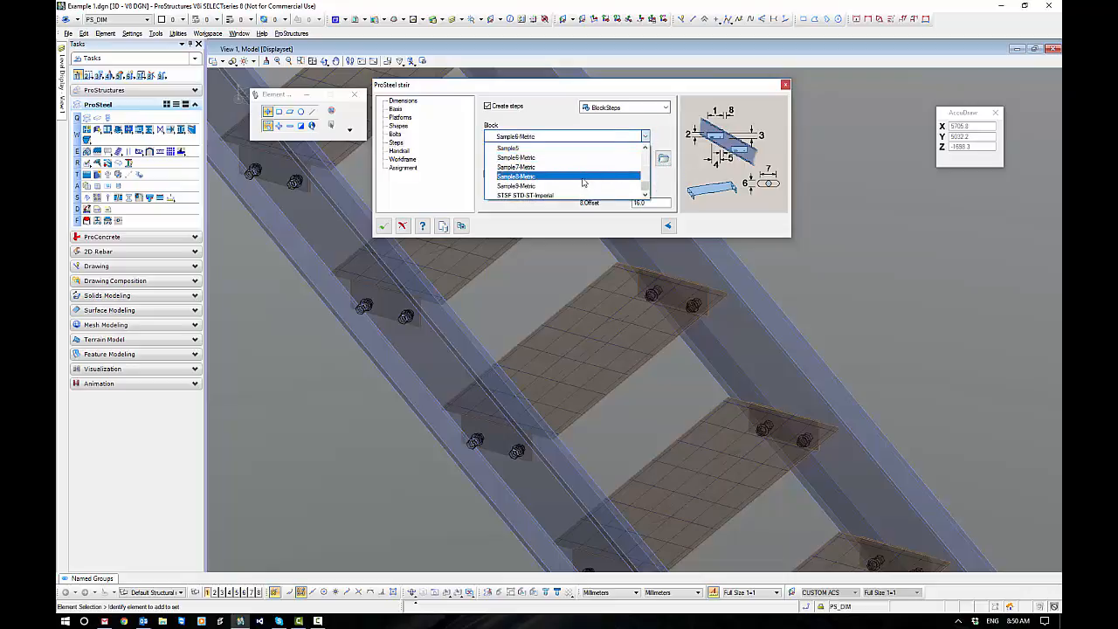
pyautogui.scroll(2, 568, 175)
pyautogui.click(532, 166)
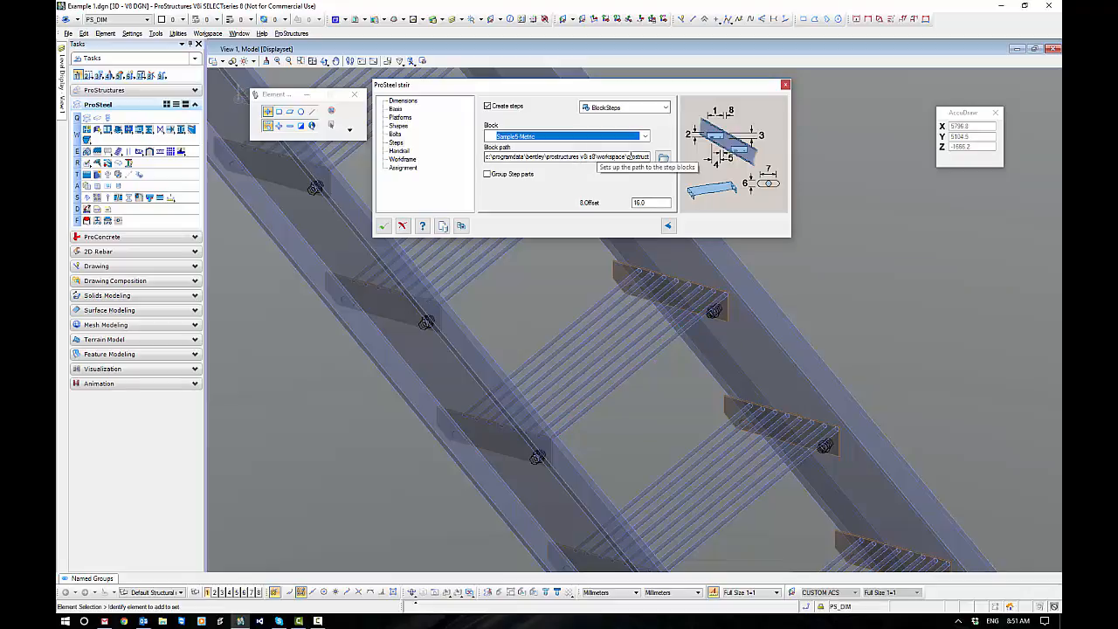
# Set the step block path to the T6 folder under Bentley\Menu\Master_UserBlocks\StairSteps.
pyautogui.moveTo(604, 159); pyautogui.dragTo(671, 162)
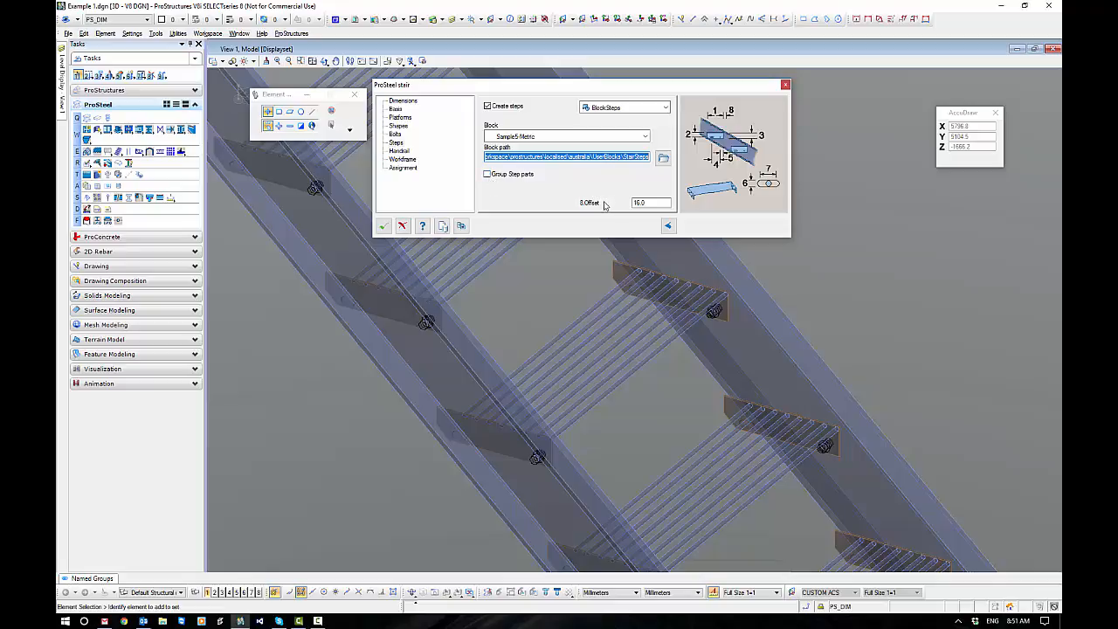
pyautogui.click(663, 159)
pyautogui.click(565, 110)
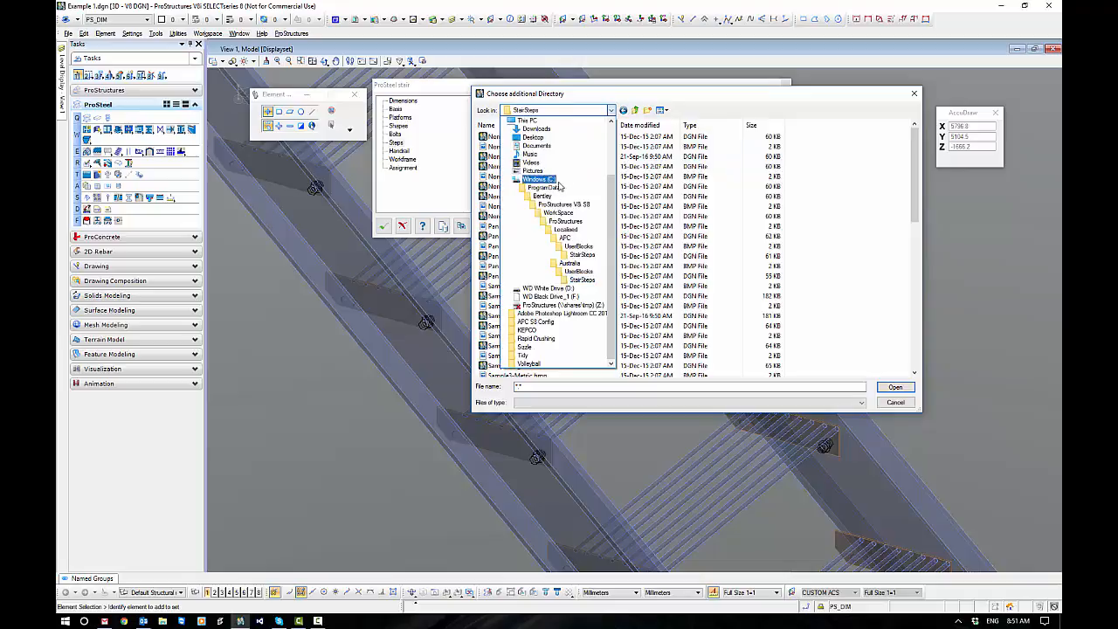
pyautogui.click(543, 196)
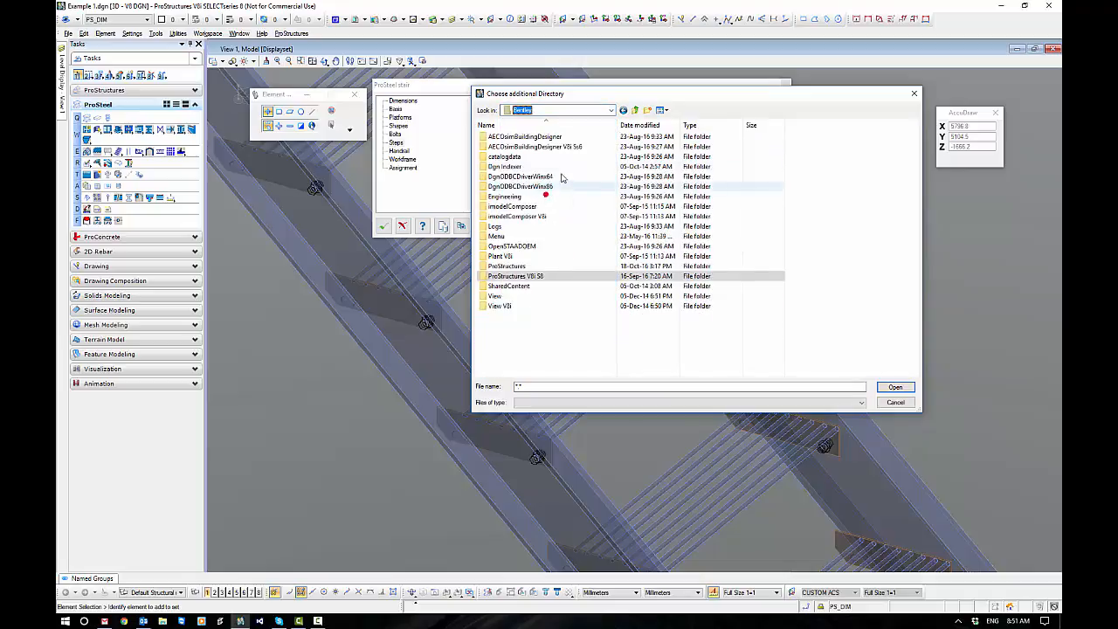
pyautogui.doubleClick(502, 237)
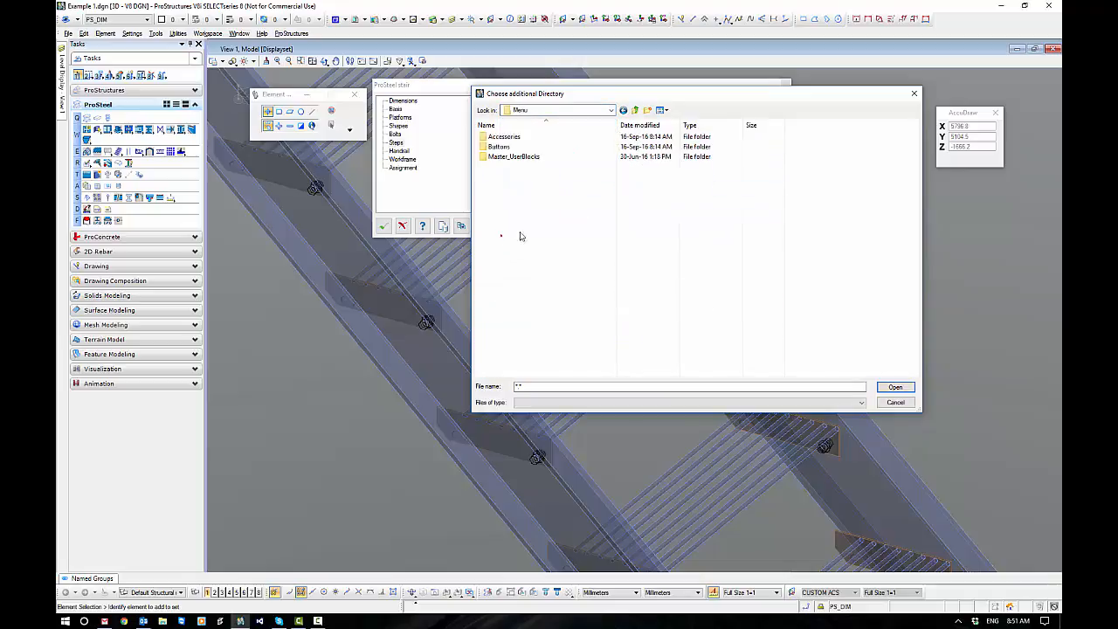
pyautogui.doubleClick(516, 158)
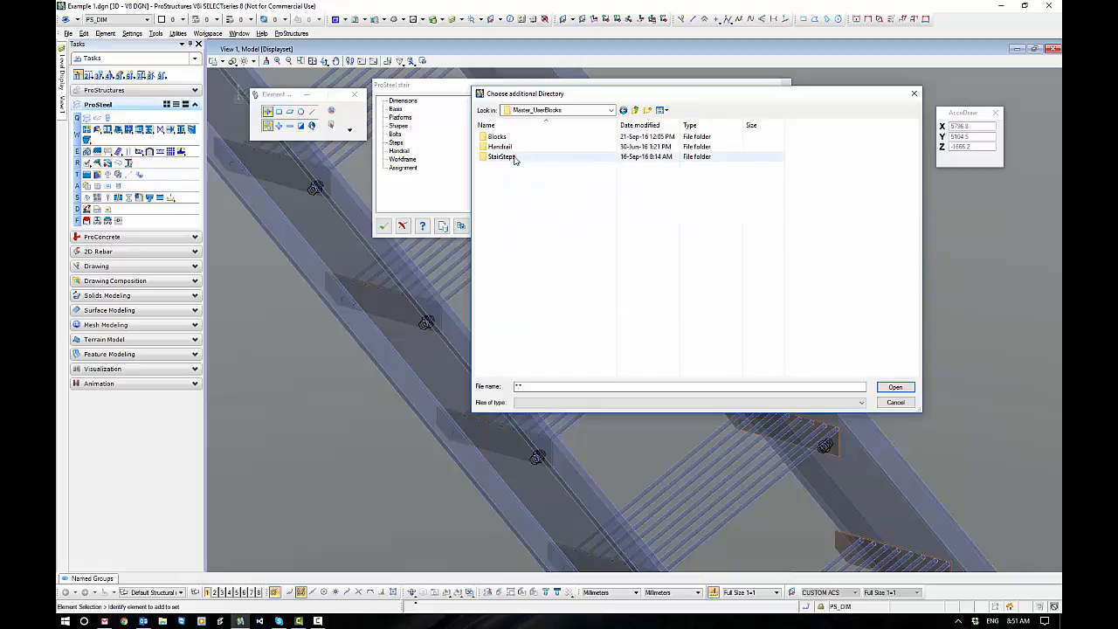
pyautogui.doubleClick(502, 156)
pyautogui.doubleClick(496, 187)
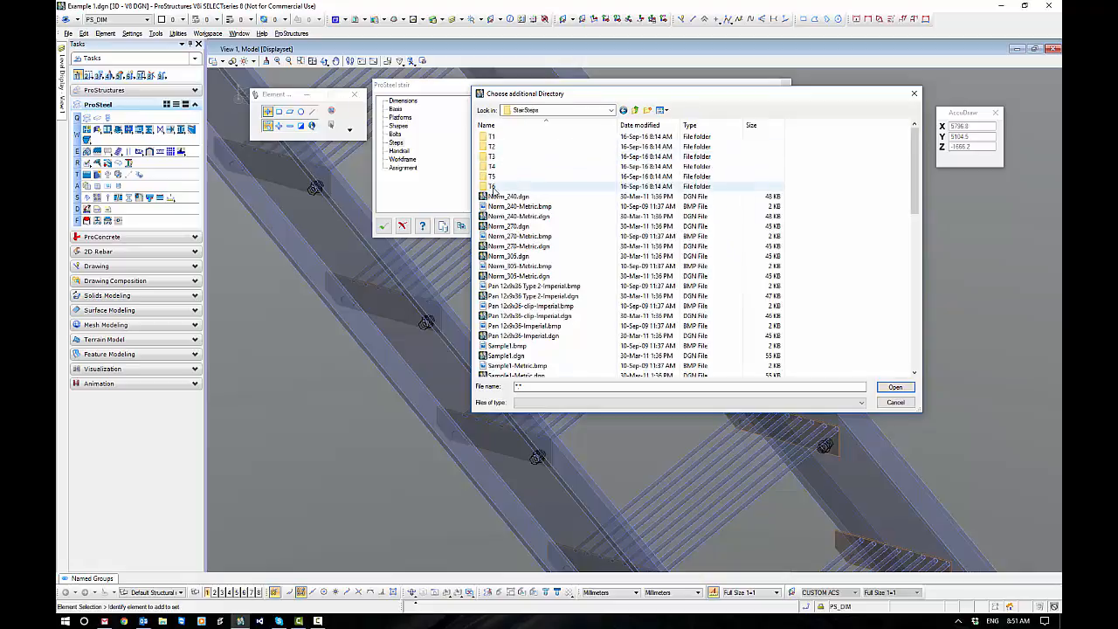
pyautogui.doubleClick(522, 248)
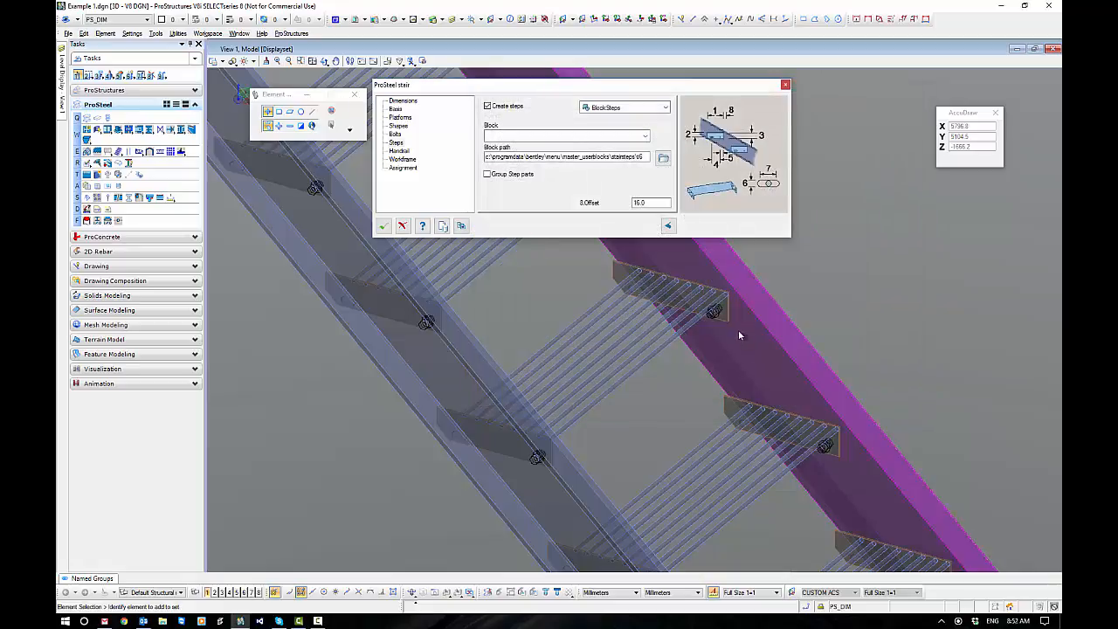
# Assign the T6-C325MPG 285wide block to the steps and enable grouping of the step parts.
pyautogui.click(644, 136)
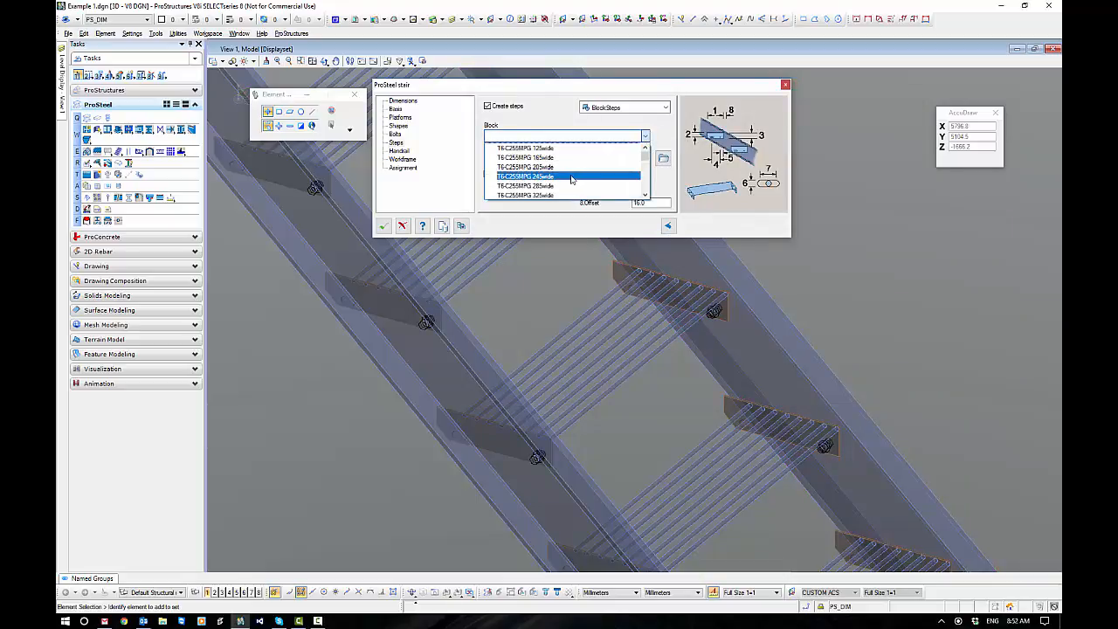
pyautogui.scroll(-1, 571, 179)
pyautogui.scroll(-1, 569, 181)
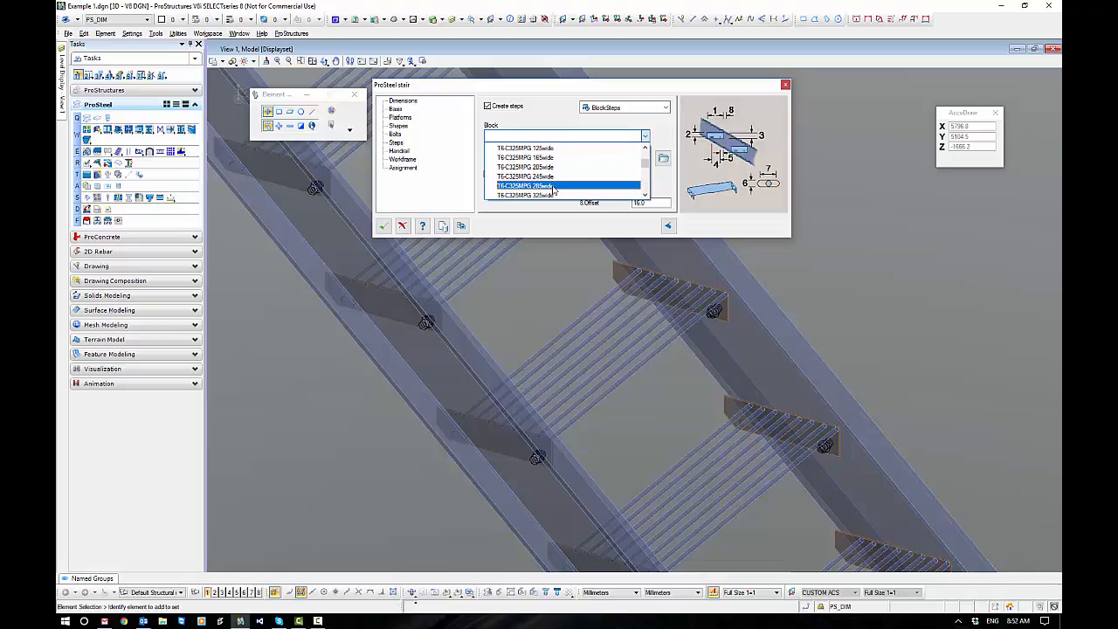
pyautogui.click(553, 186)
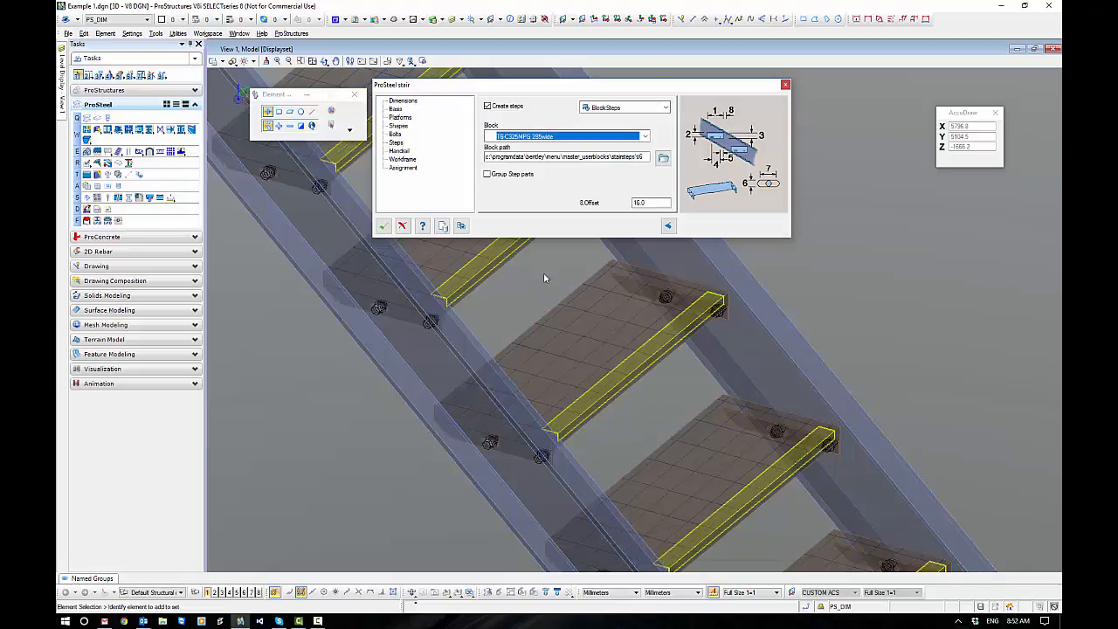
pyautogui.click(487, 175)
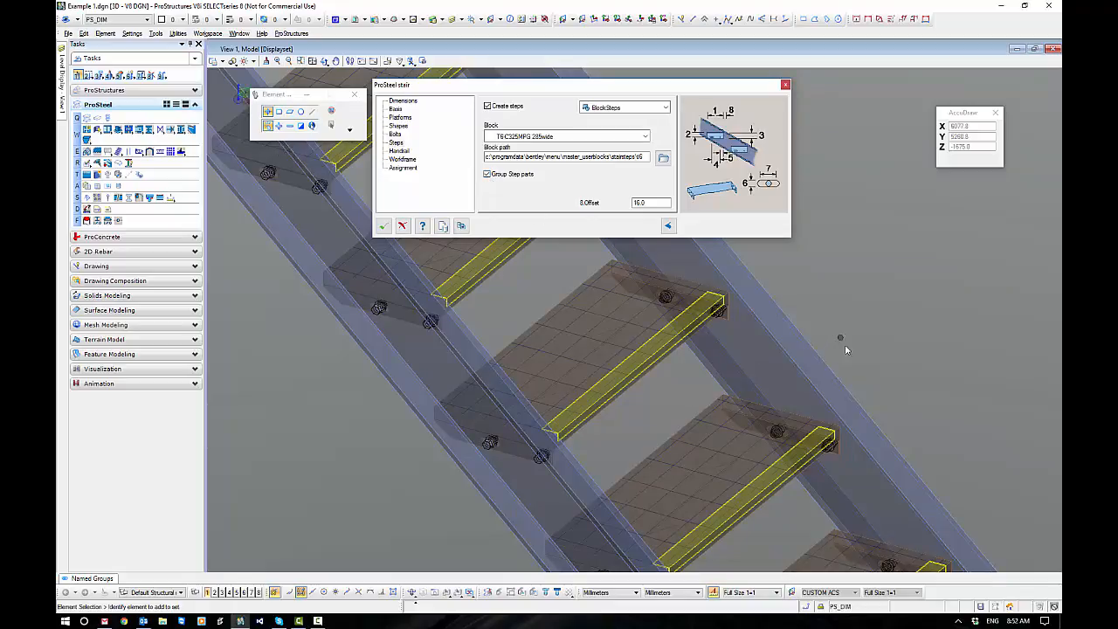
# Add a handrail along the left side of the stair.
pyautogui.keyDown('shift'); pyautogui.moveTo(826, 357); pyautogui.dragTo(756, 498, button='middle'); pyautogui.keyUp('shift')
pyautogui.scroll(-5, 742, 378)
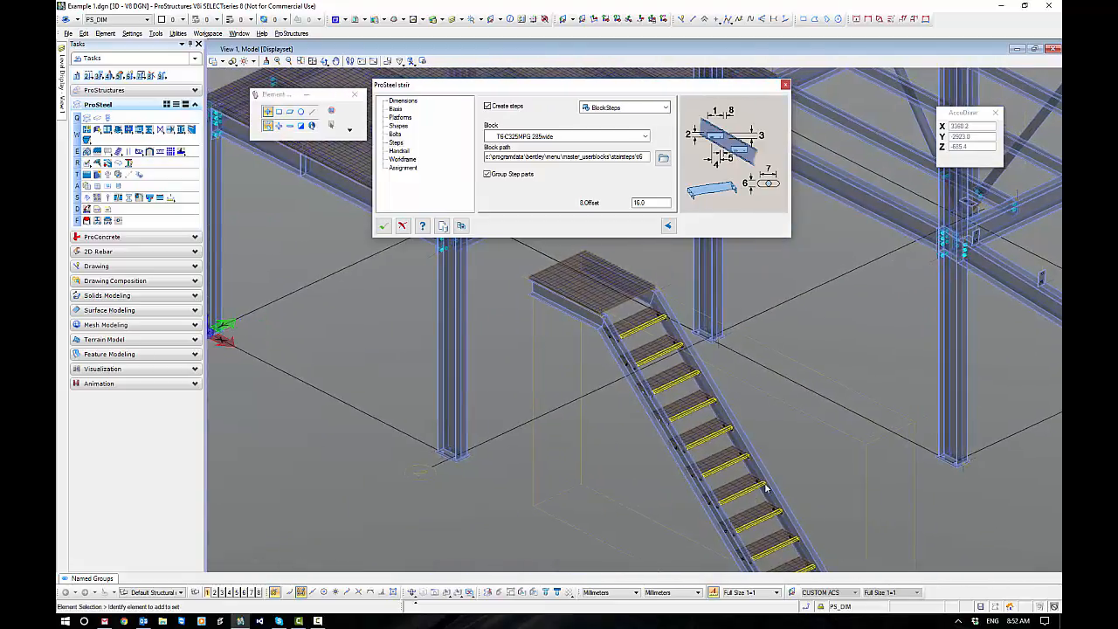
pyautogui.keyDown('shift'); pyautogui.moveTo(571, 474); pyautogui.dragTo(609, 457, button='middle'); pyautogui.keyUp('shift')
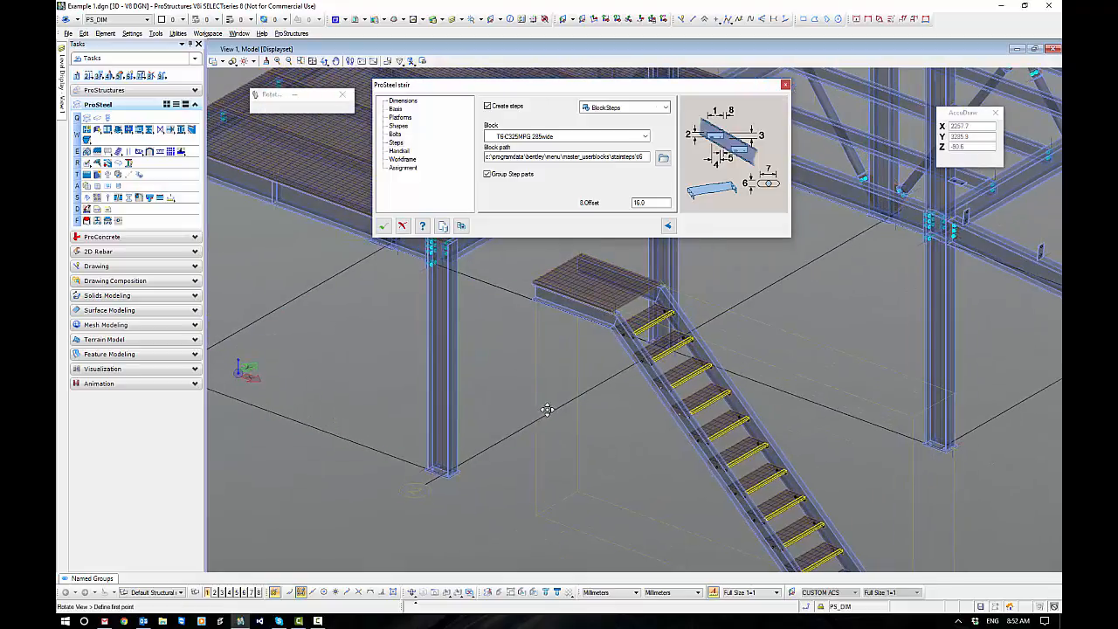
pyautogui.moveTo(527, 419); pyautogui.dragTo(554, 346, button='middle')
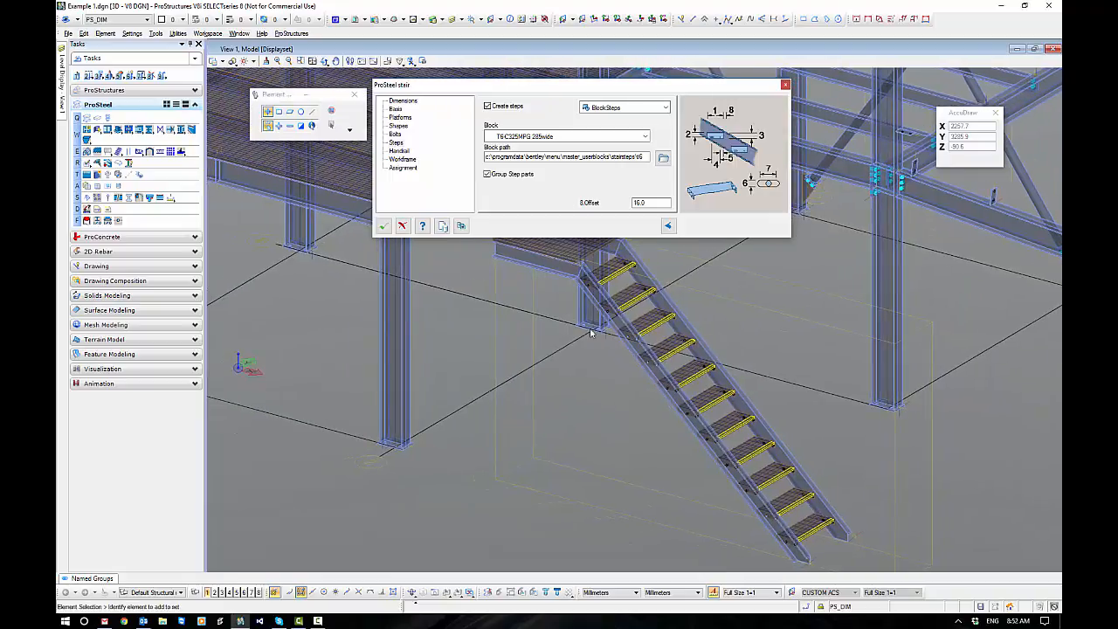
pyautogui.moveTo(554, 87); pyautogui.dragTo(421, 58)
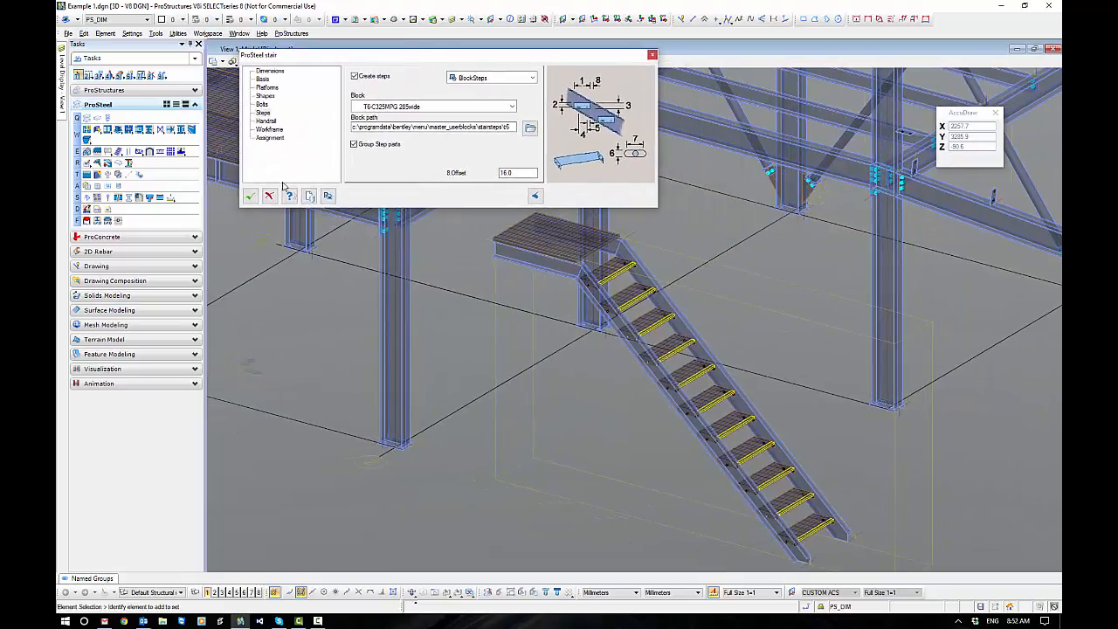
pyautogui.click(266, 121)
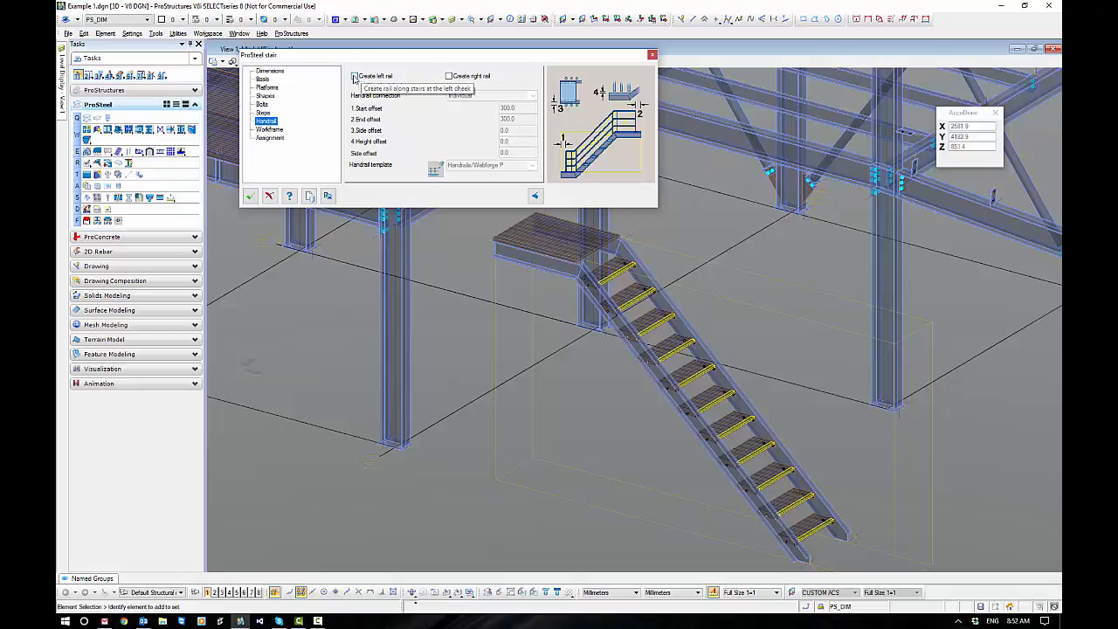
pyautogui.click(355, 77)
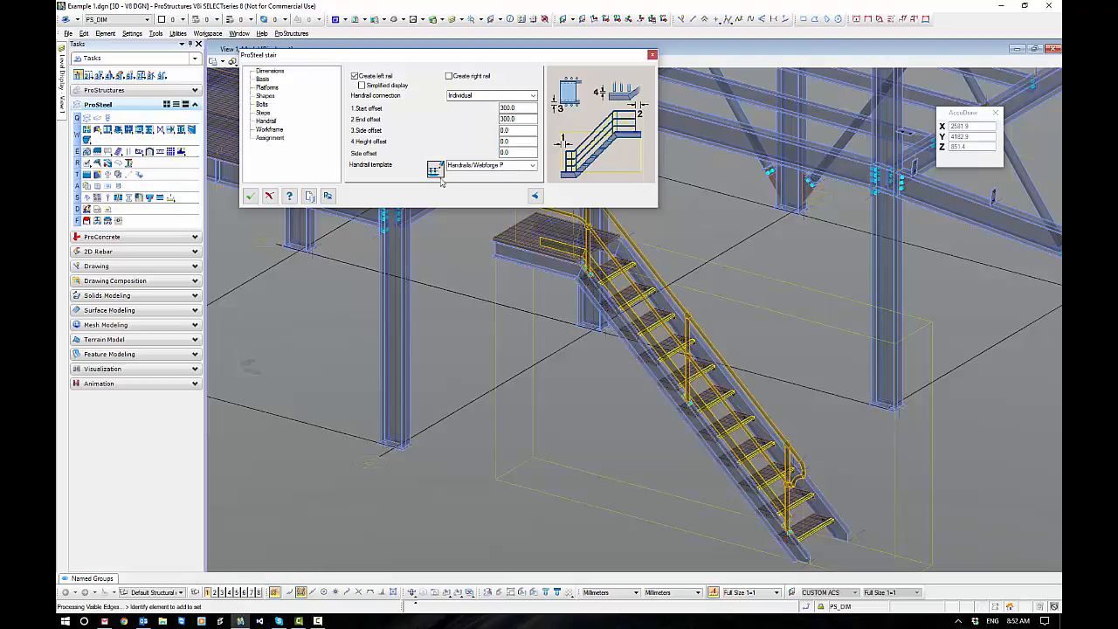
# Open the Webforge P handrail template's settings and examine the saved handrail templates.
pyautogui.moveTo(504, 357); pyautogui.dragTo(516, 354, button='middle')
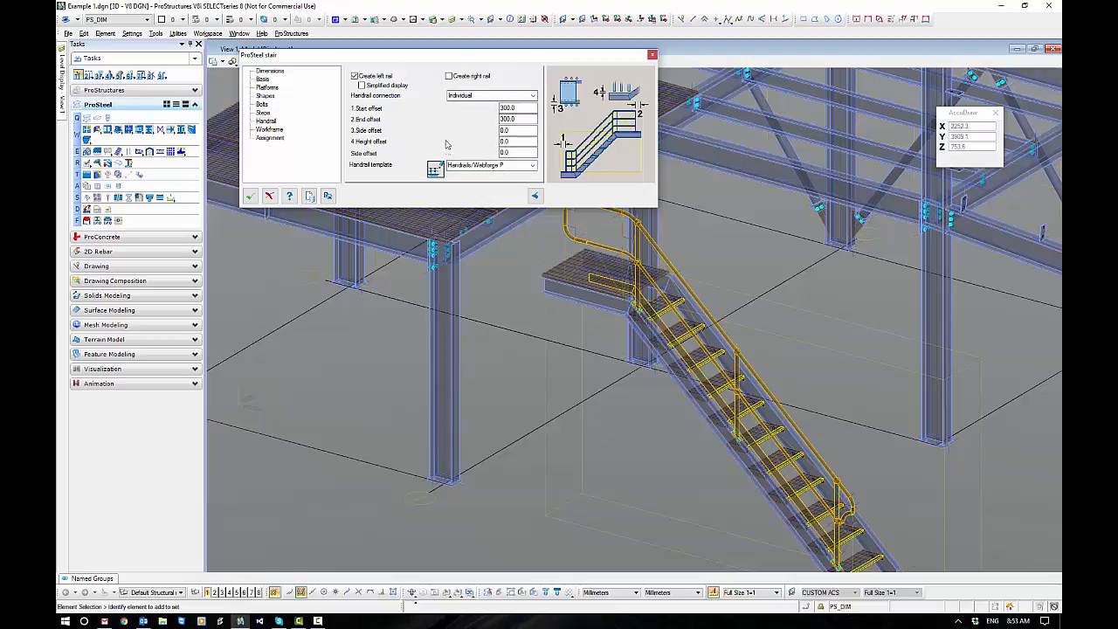
pyautogui.click(533, 166)
pyautogui.click(533, 167)
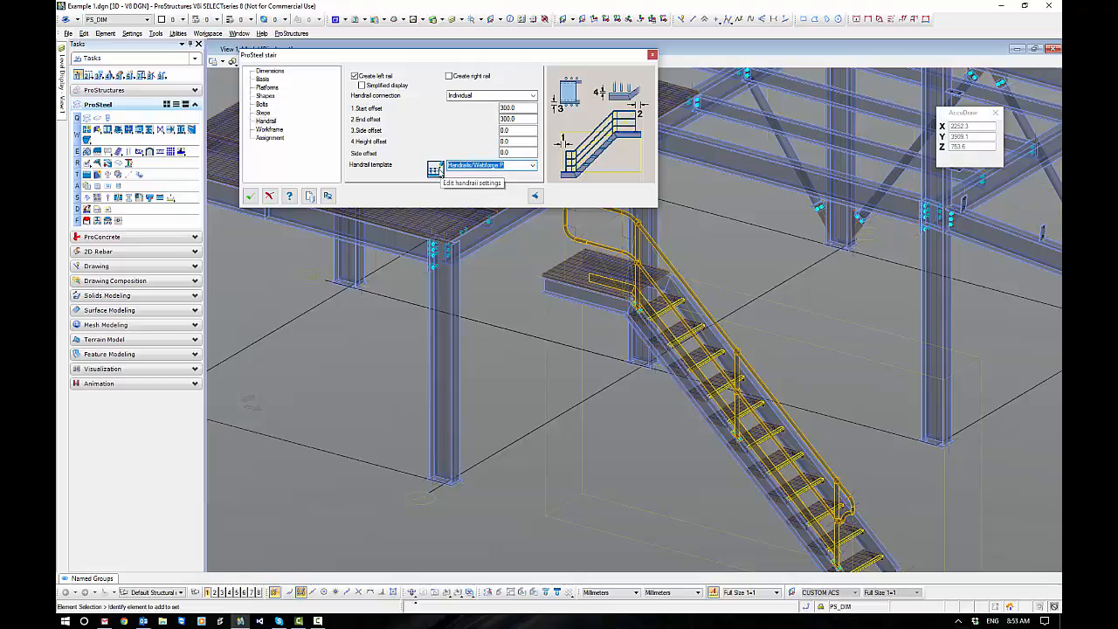
pyautogui.click(434, 169)
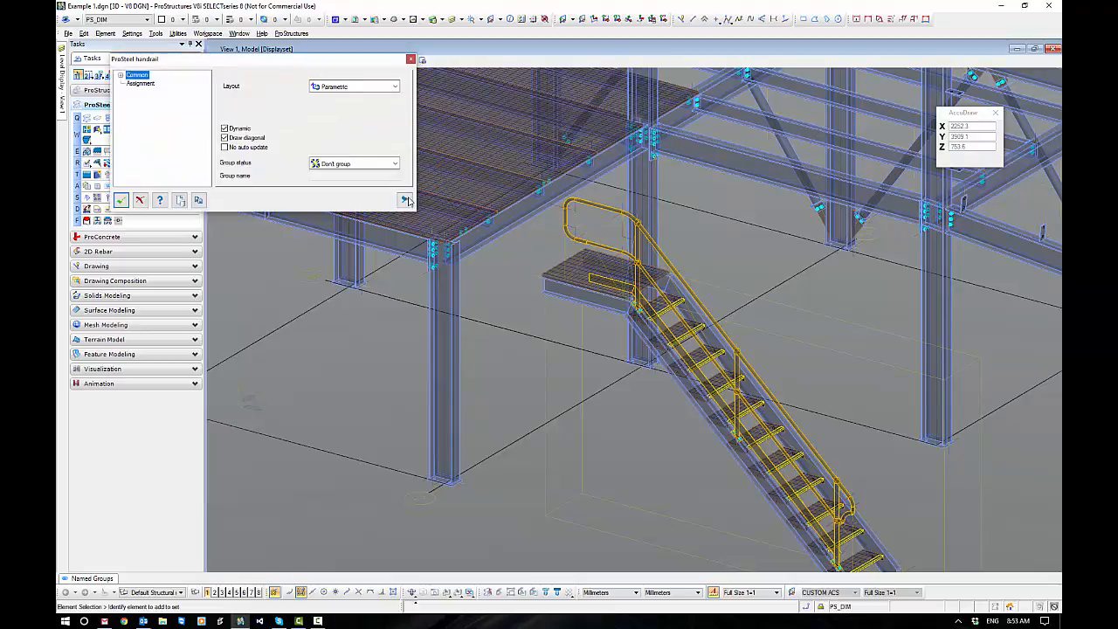
pyautogui.click(405, 199)
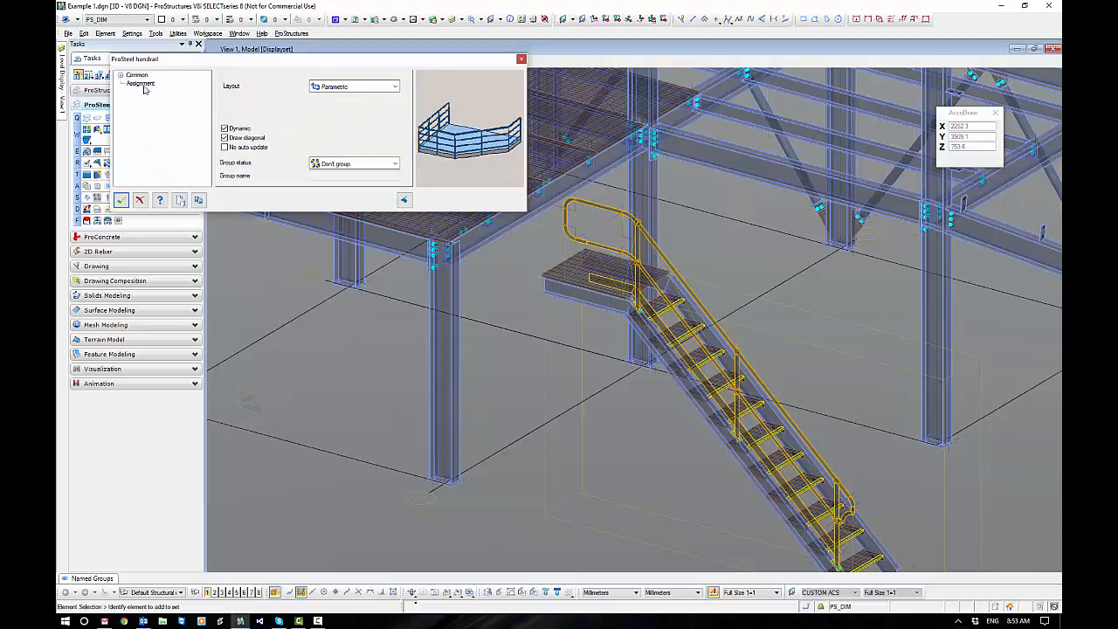
pyautogui.click(180, 200)
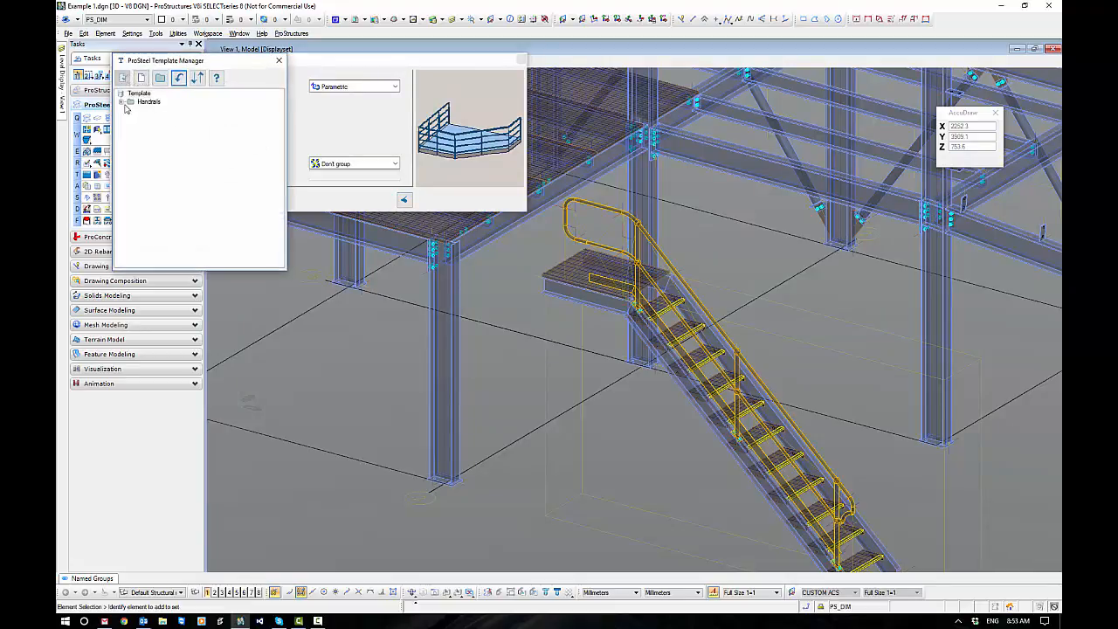
pyautogui.click(122, 103)
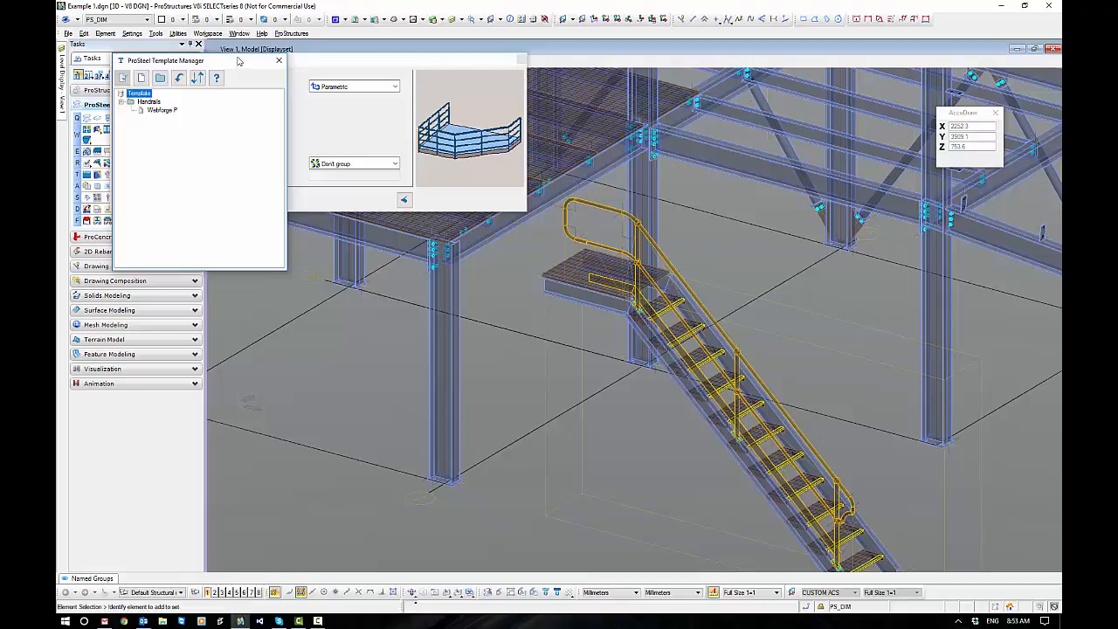
pyautogui.click(278, 60)
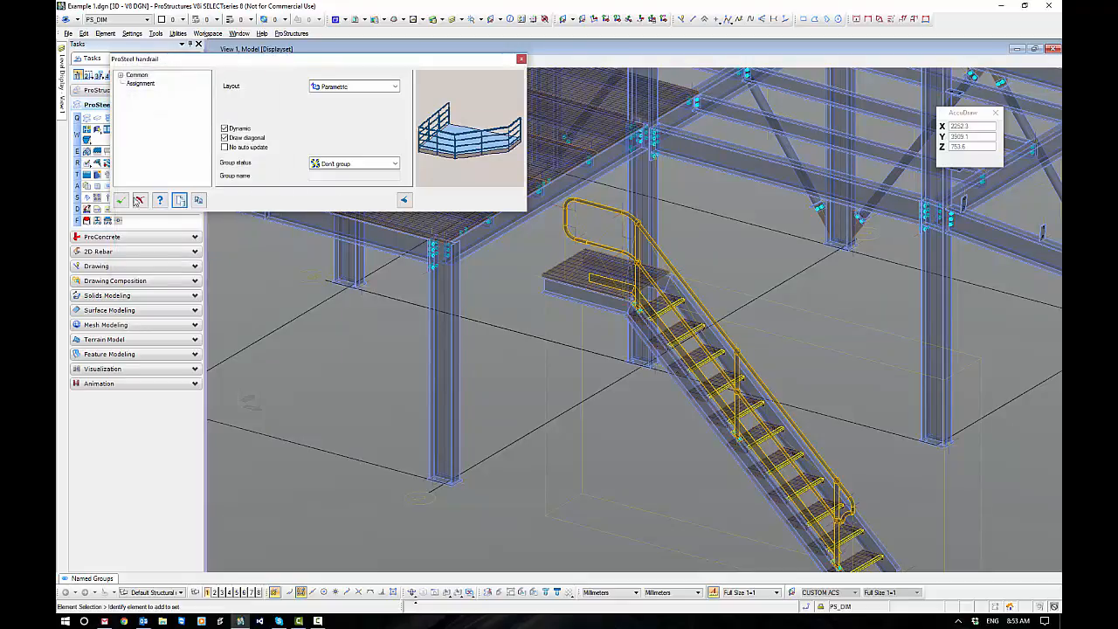
# Leave the handrail settings and accept the stair with its left handrail turned off.
pyautogui.click(125, 201)
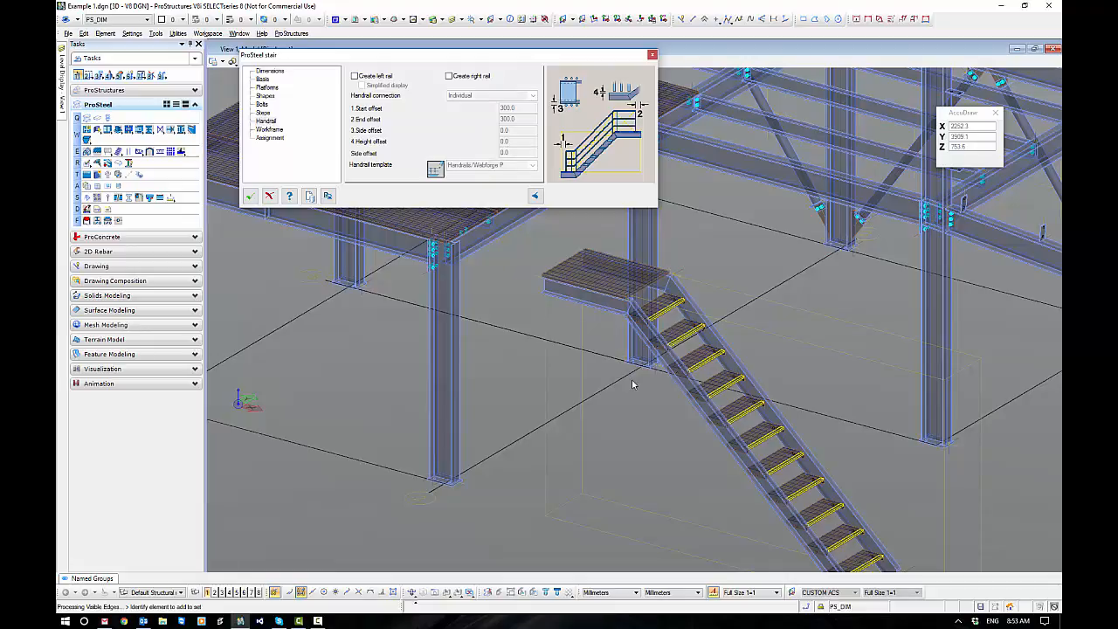
pyautogui.click(252, 200)
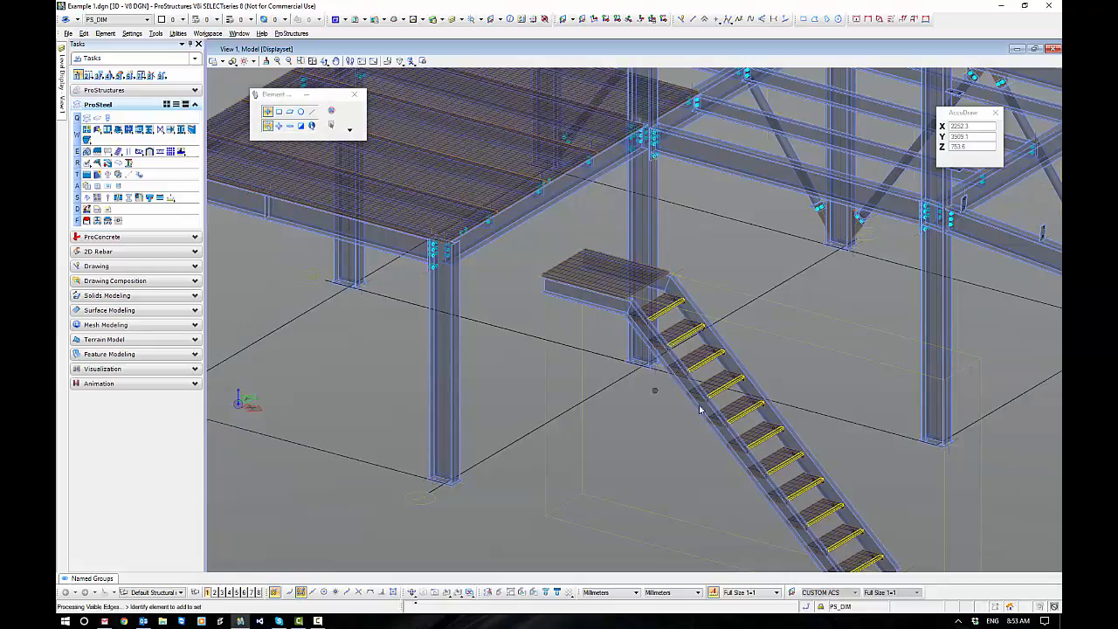
# Move the stair from its landing stringer's upper end corner onto the top flange edge of the platform's 310UB40 edge beam.
pyautogui.moveTo(655, 391); pyautogui.dragTo(567, 311, button='middle')
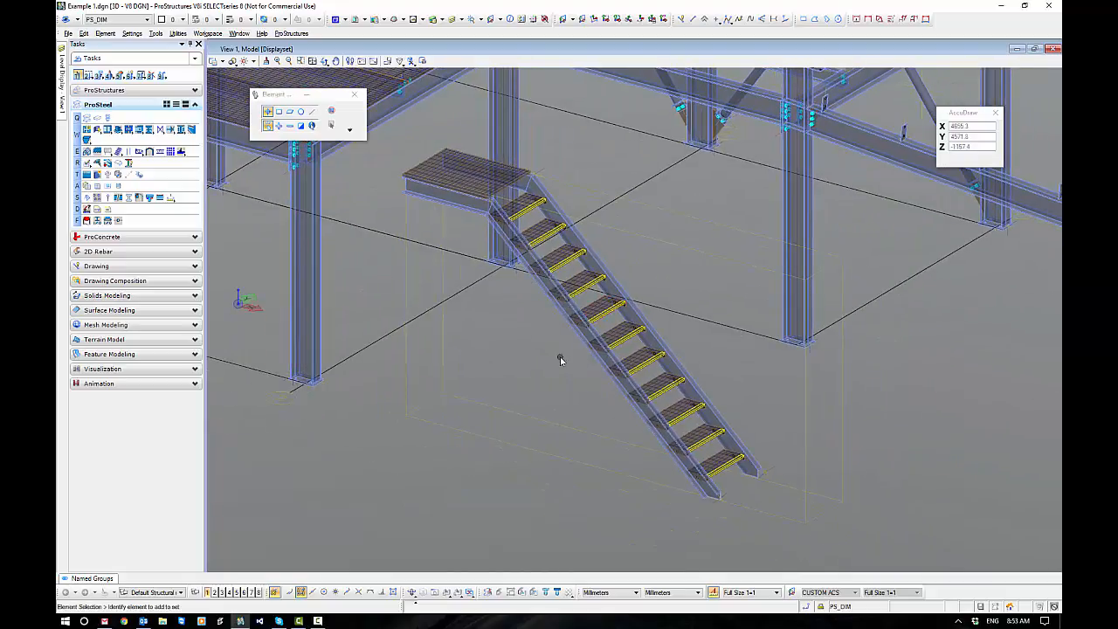
pyautogui.keyDown('shift'); pyautogui.moveTo(560, 358); pyautogui.dragTo(598, 373, button='middle'); pyautogui.keyUp('shift')
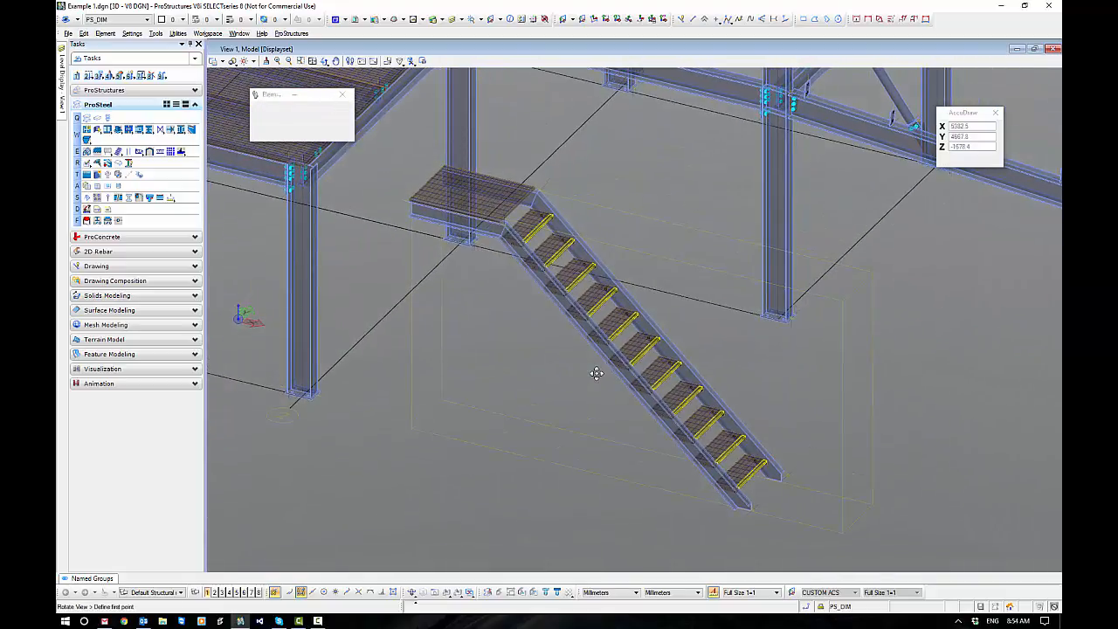
pyautogui.click(538, 426)
pyautogui.rightClick(530, 368)
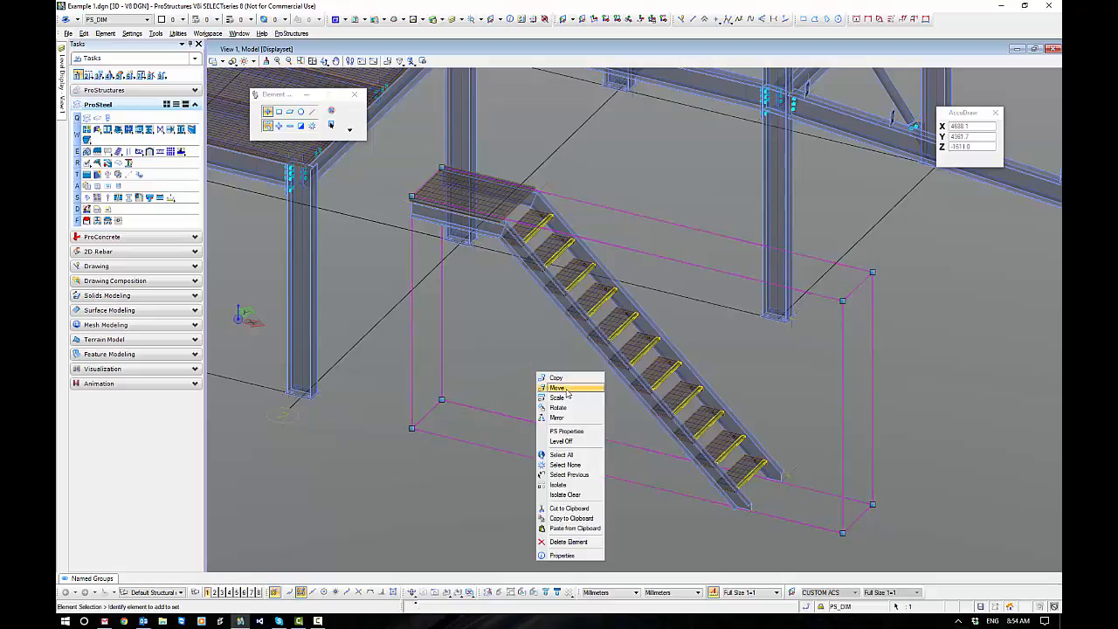
pyautogui.click(558, 387)
pyautogui.scroll(8, 467, 274)
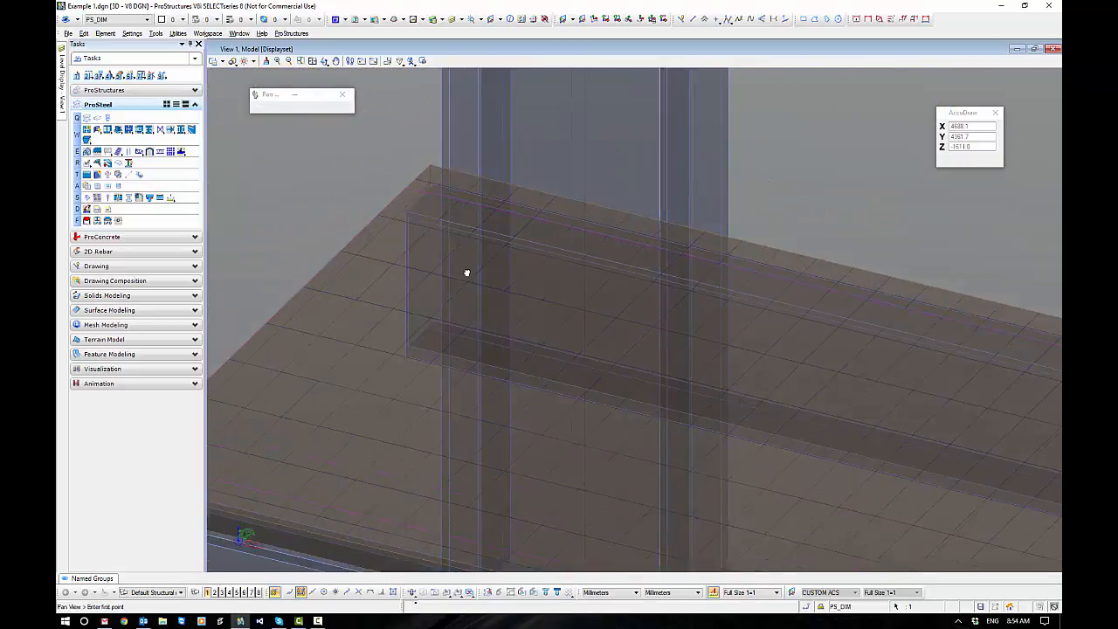
pyautogui.moveTo(466, 273); pyautogui.dragTo(707, 214, button='middle')
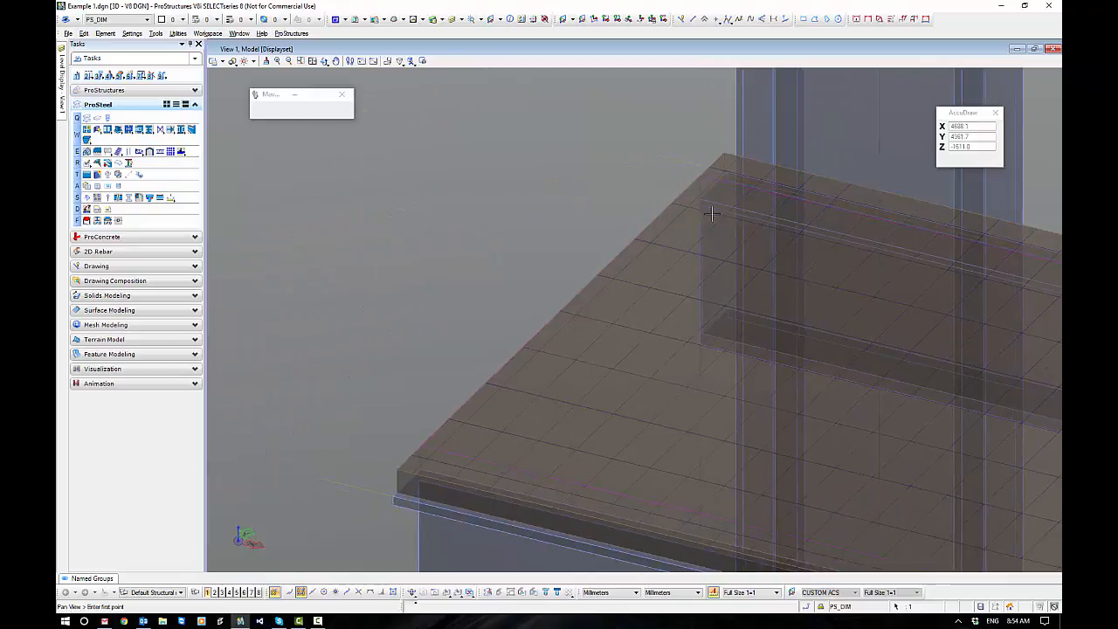
pyautogui.click(393, 496)
pyautogui.scroll(-6, 394, 494)
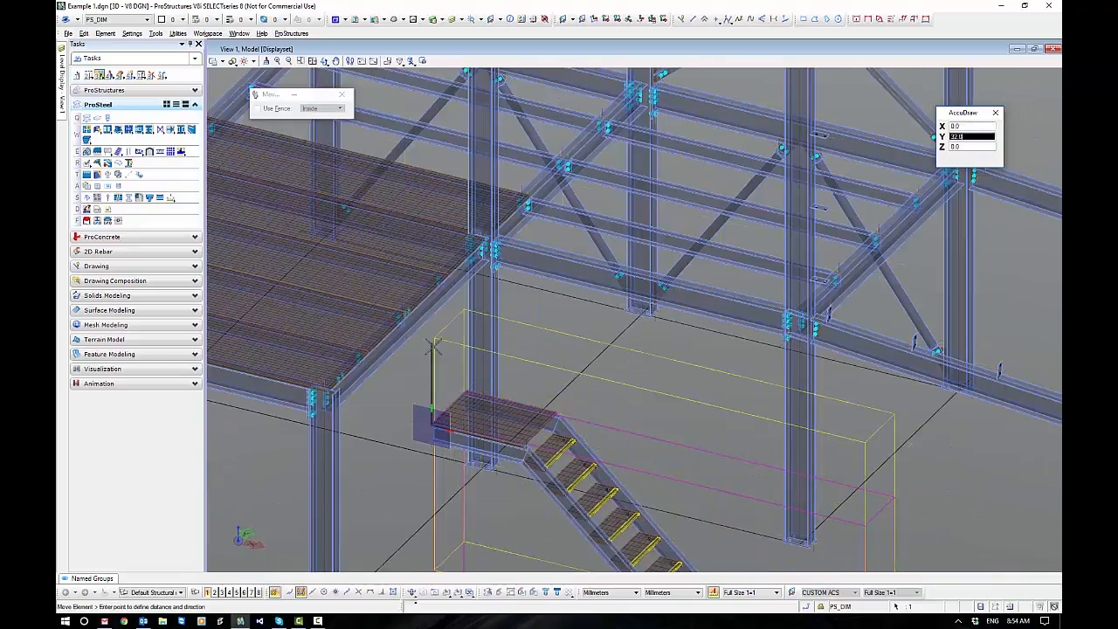
pyautogui.scroll(6, 432, 346)
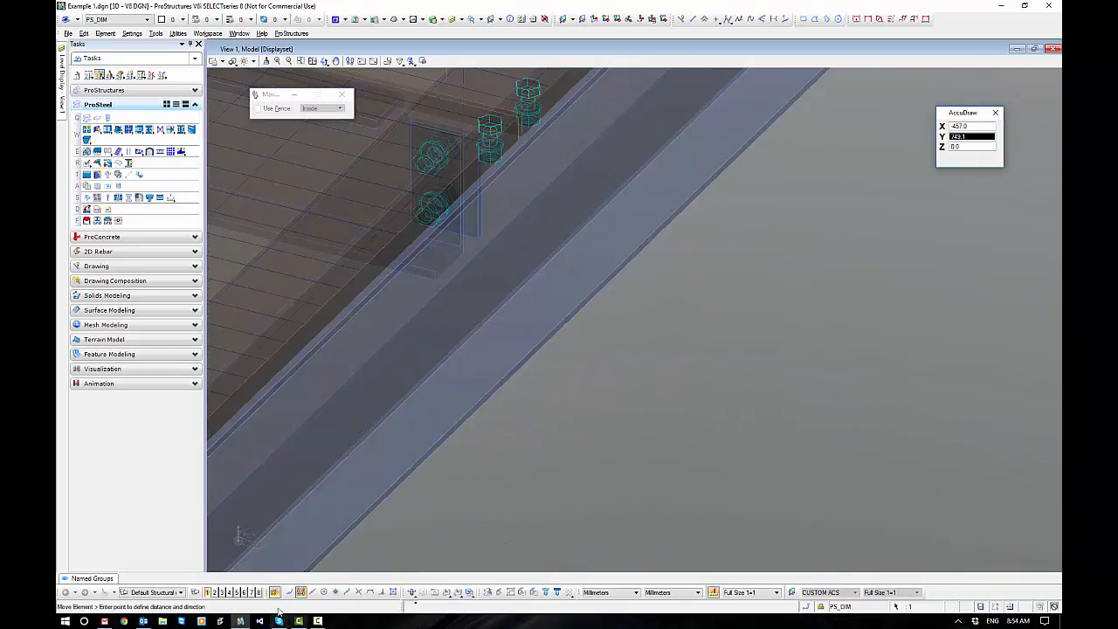
pyautogui.click(289, 593)
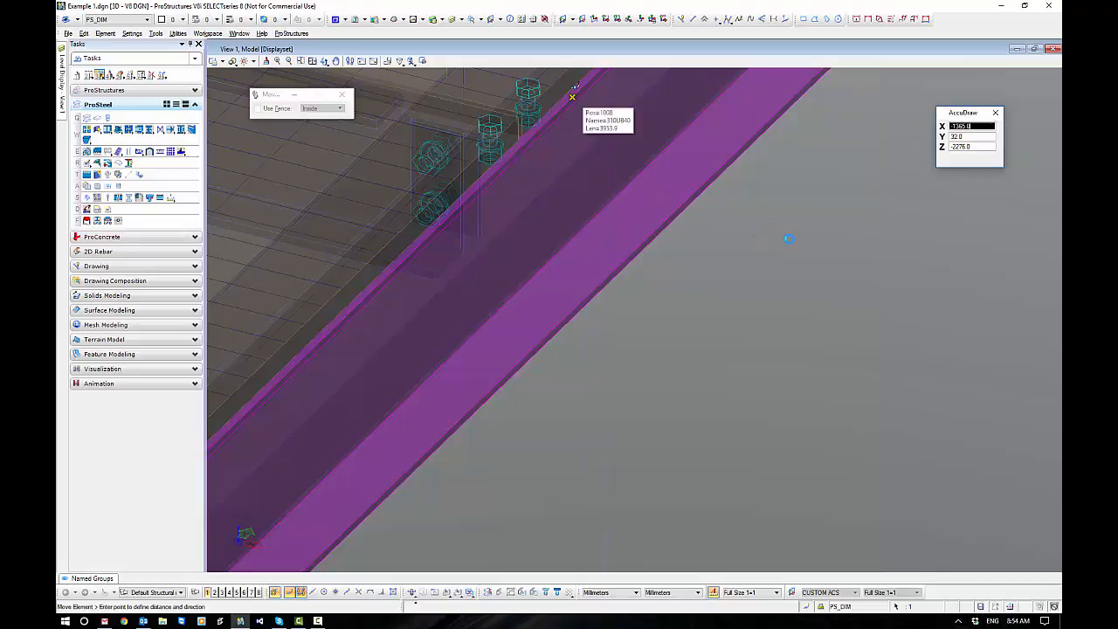
pyautogui.rightClick(710, 338)
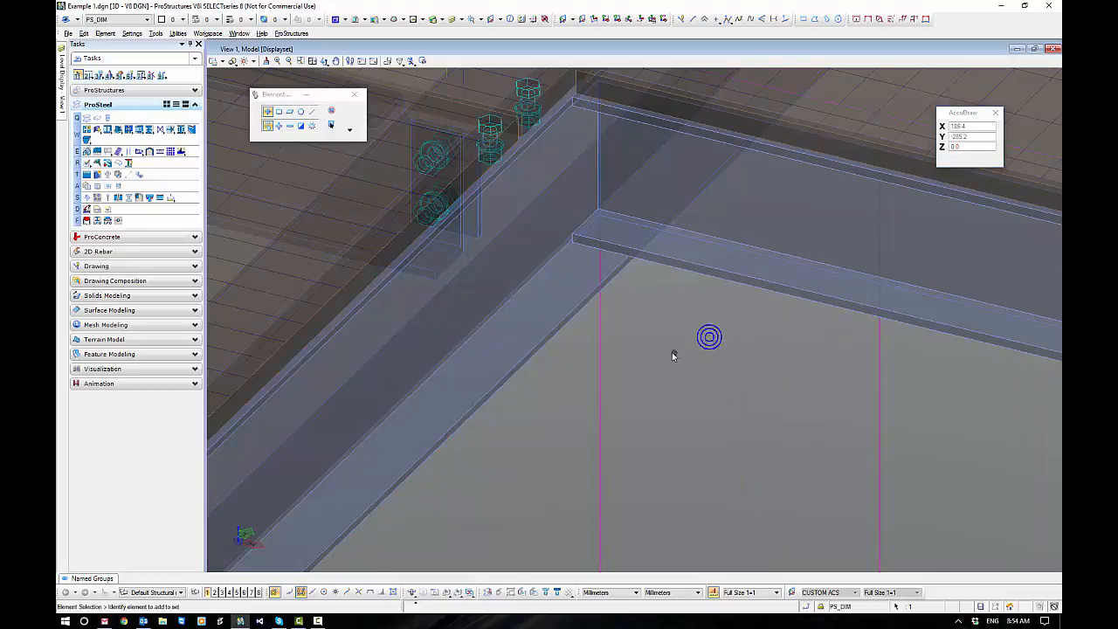
# In the top view, move the stair sideways so its stringer's outer face sits 200 mm from the edge of the grid B beam.
pyautogui.scroll(-5, 674, 356)
pyautogui.moveTo(829, 355); pyautogui.dragTo(709, 340, button='middle')
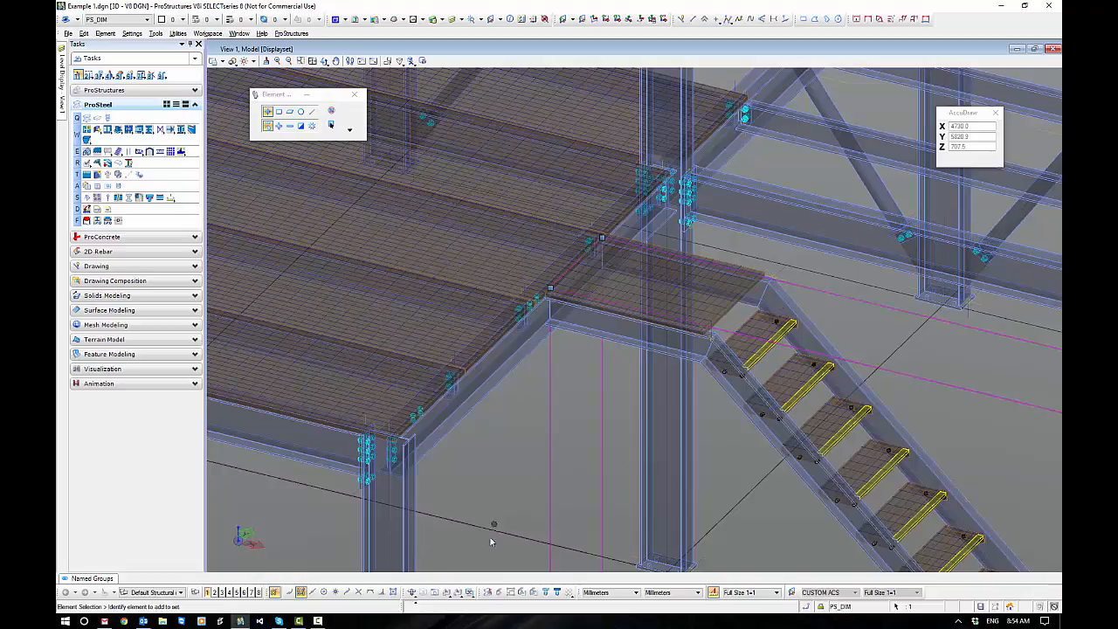
pyautogui.click(424, 594)
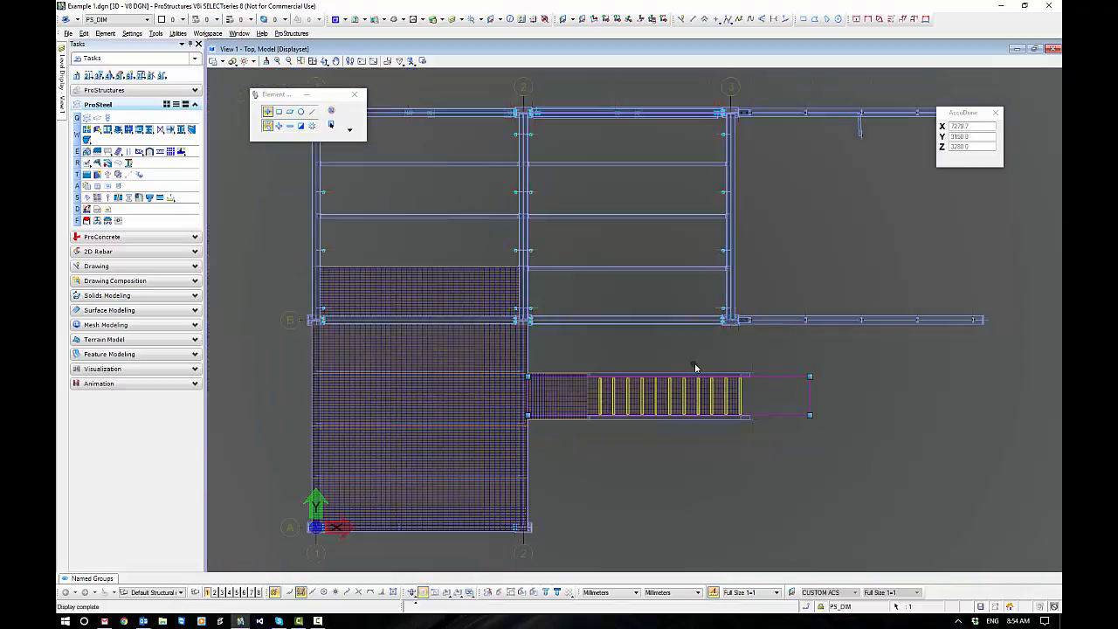
pyautogui.rightClick(765, 357)
pyautogui.click(797, 393)
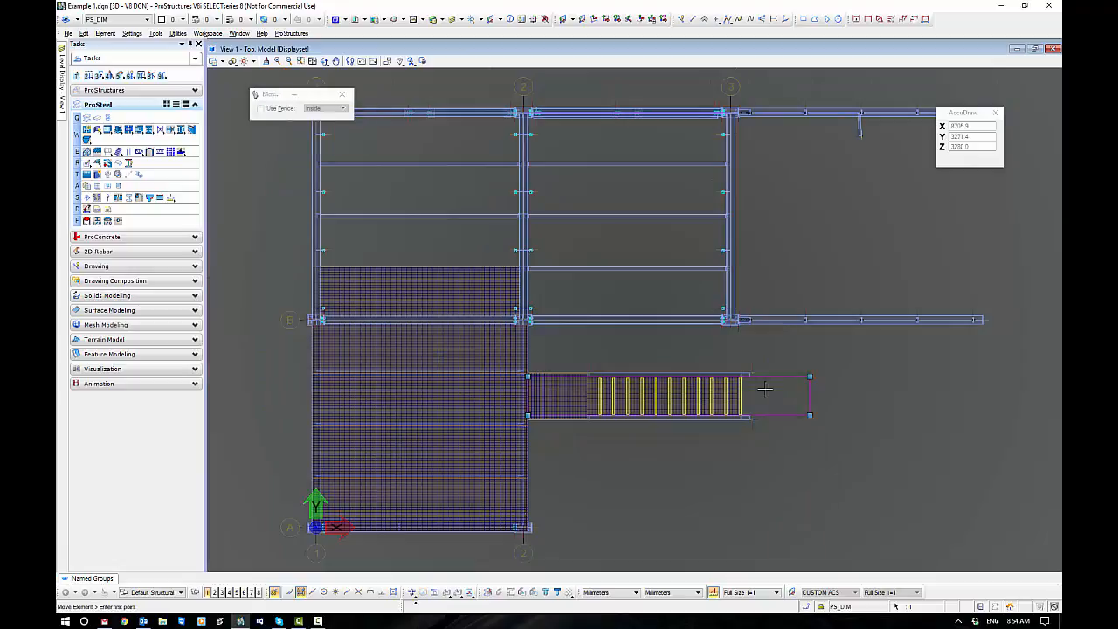
pyautogui.scroll(5, 747, 374)
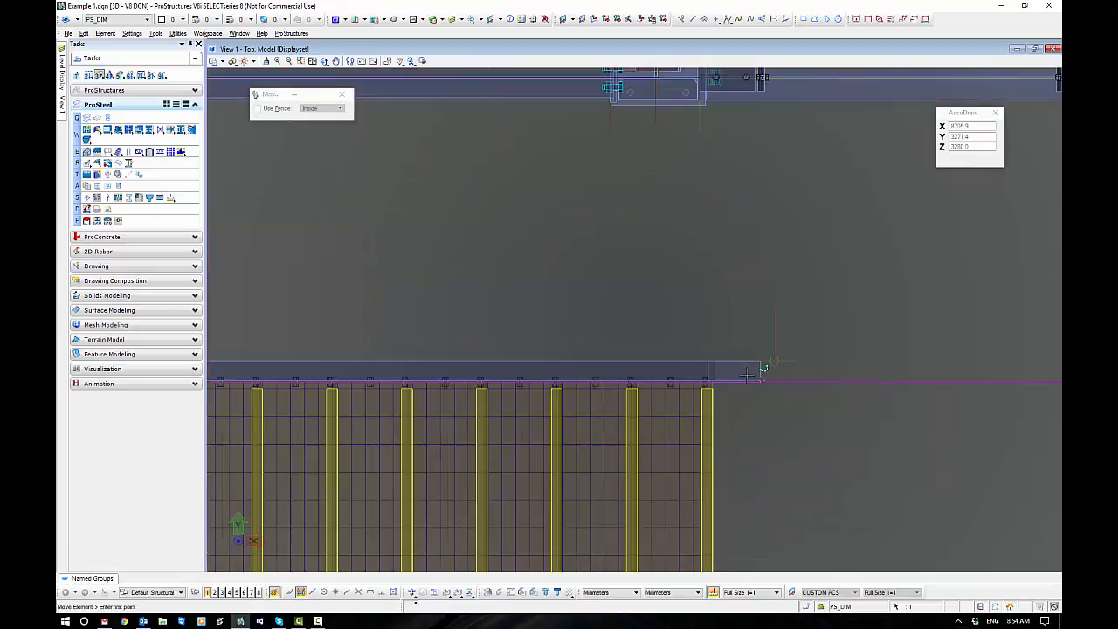
pyautogui.click(760, 361)
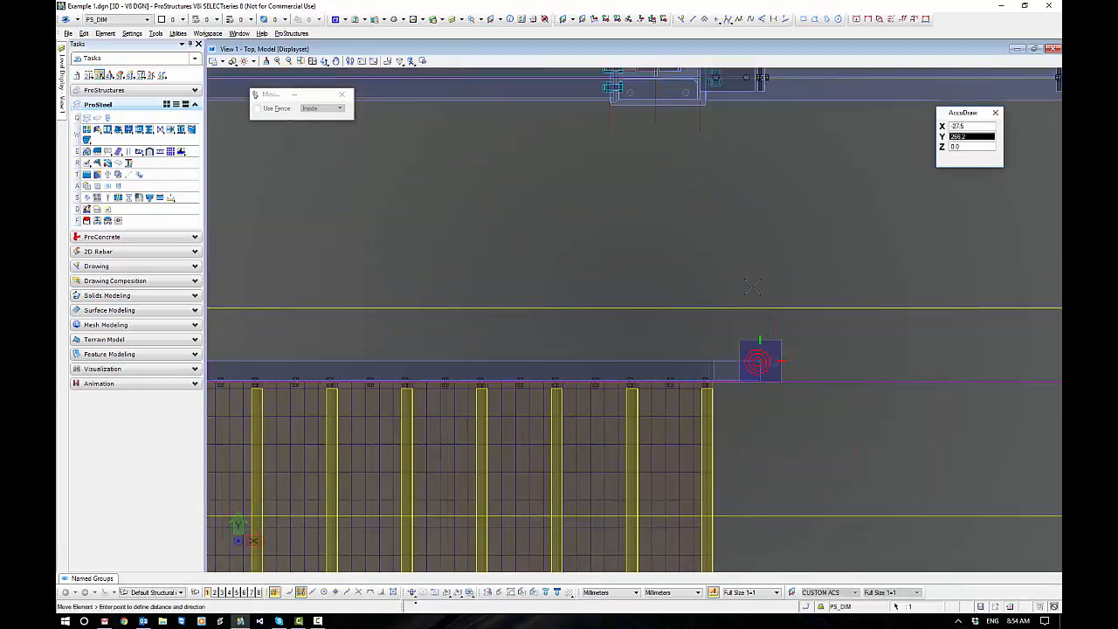
pyautogui.press('Return')
pyautogui.moveTo(682, 140); pyautogui.dragTo(673, 274, button='middle')
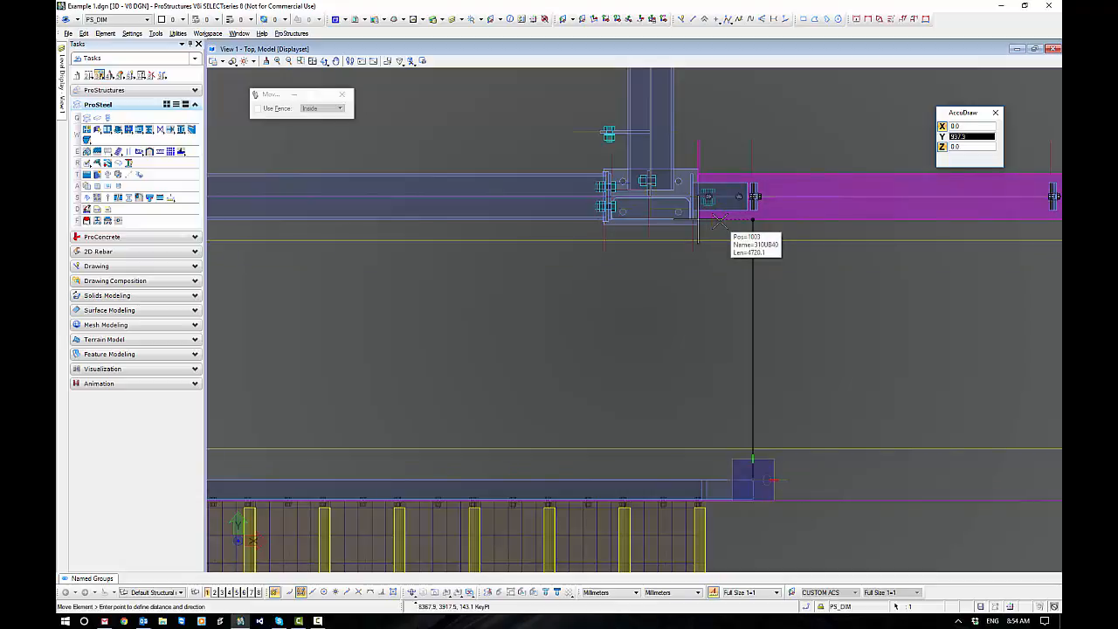
pyautogui.click(719, 221)
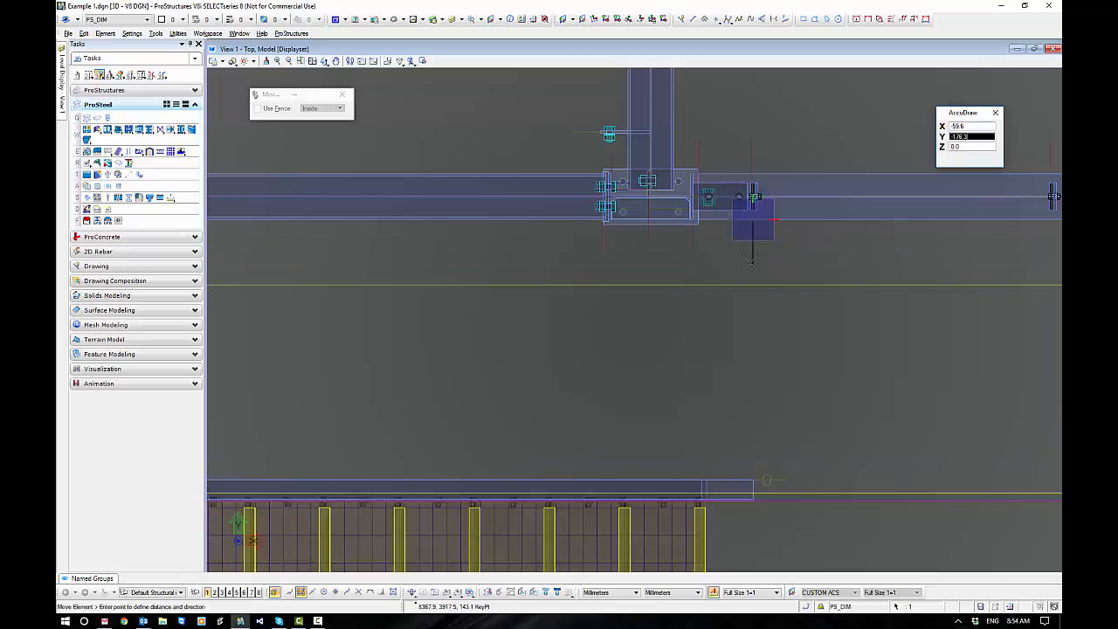
pyautogui.write('20')
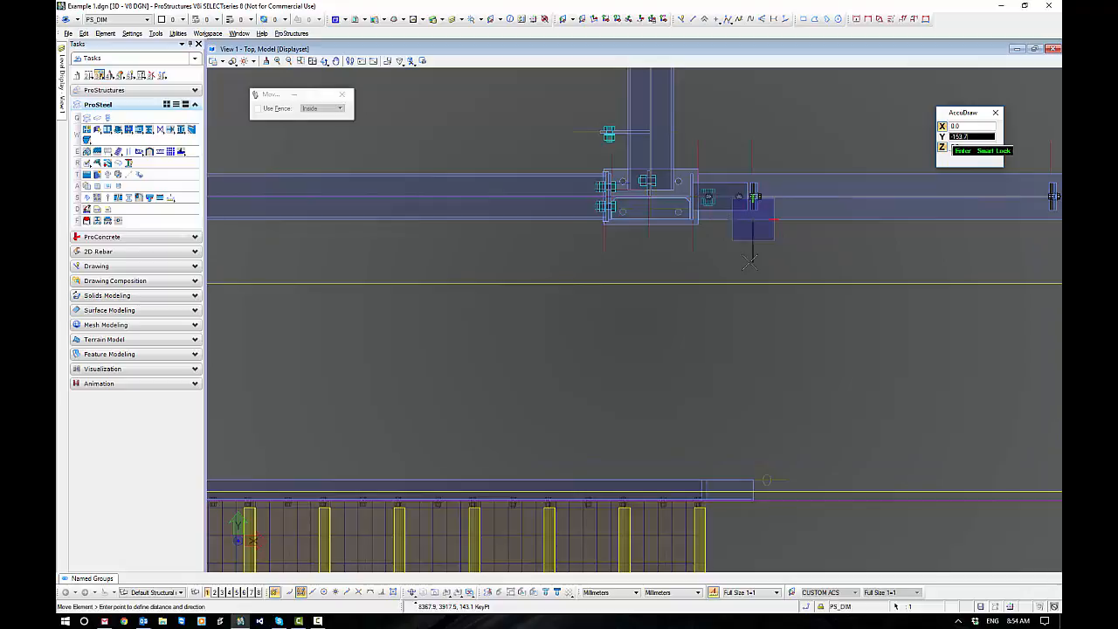
pyautogui.write('0')
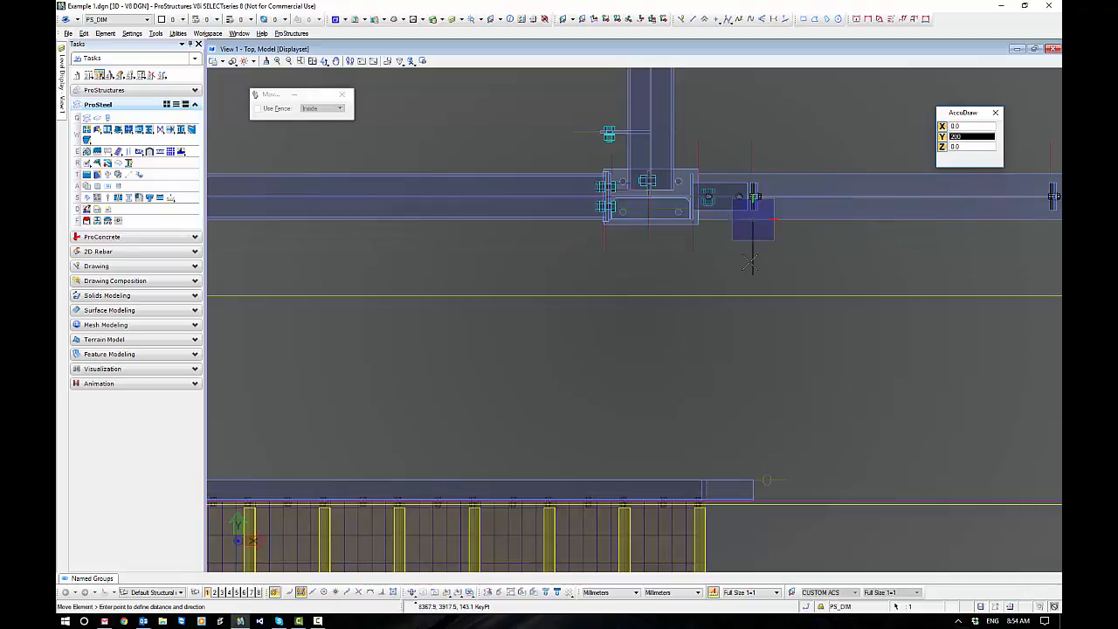
pyautogui.click(750, 262)
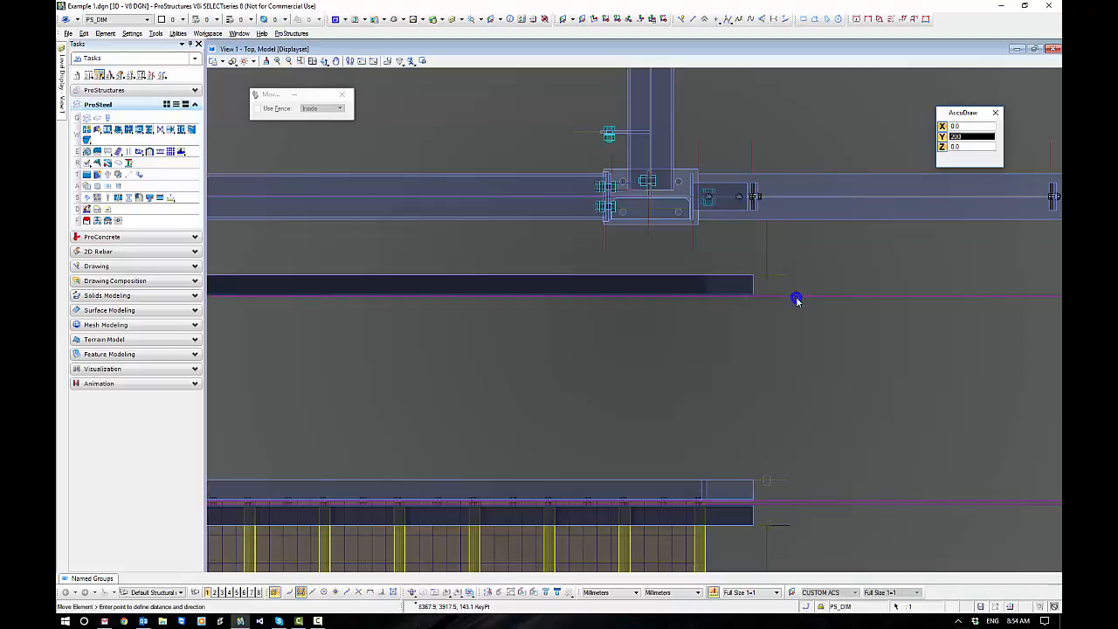
# Align the view to the front side of the landing stringer and select the stair in elevation.
pyautogui.scroll(-3, 833, 372)
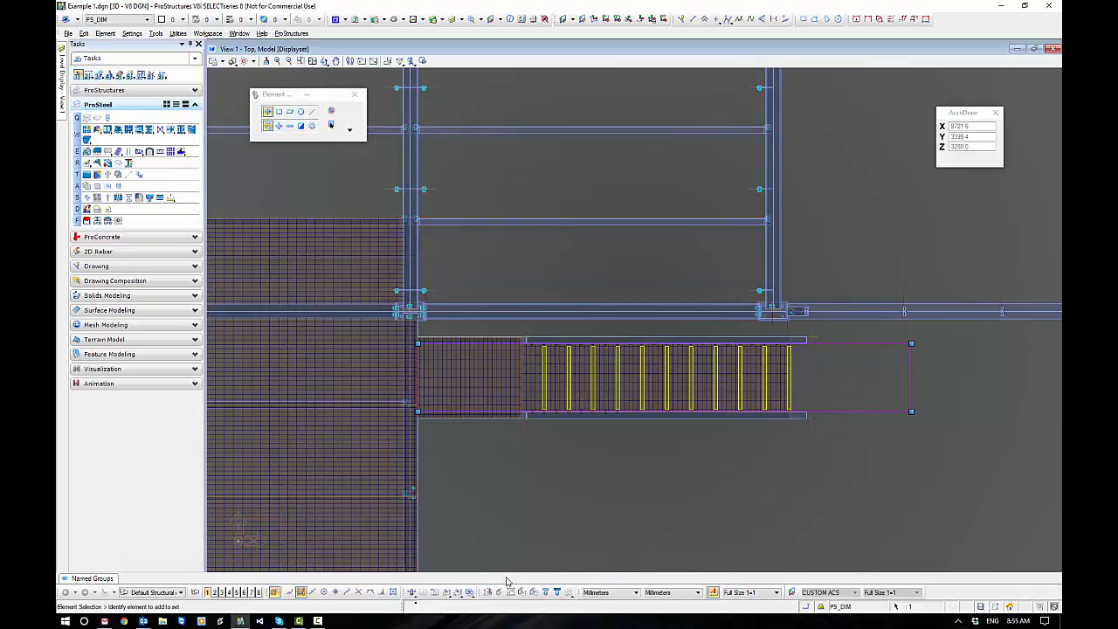
pyautogui.click(446, 593)
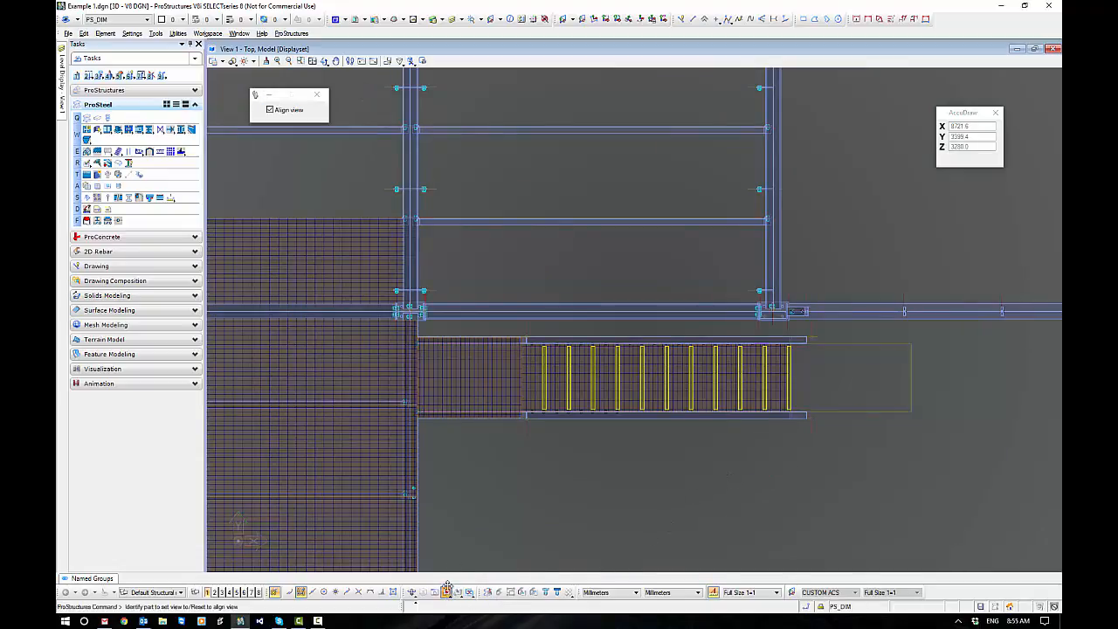
pyautogui.click(473, 421)
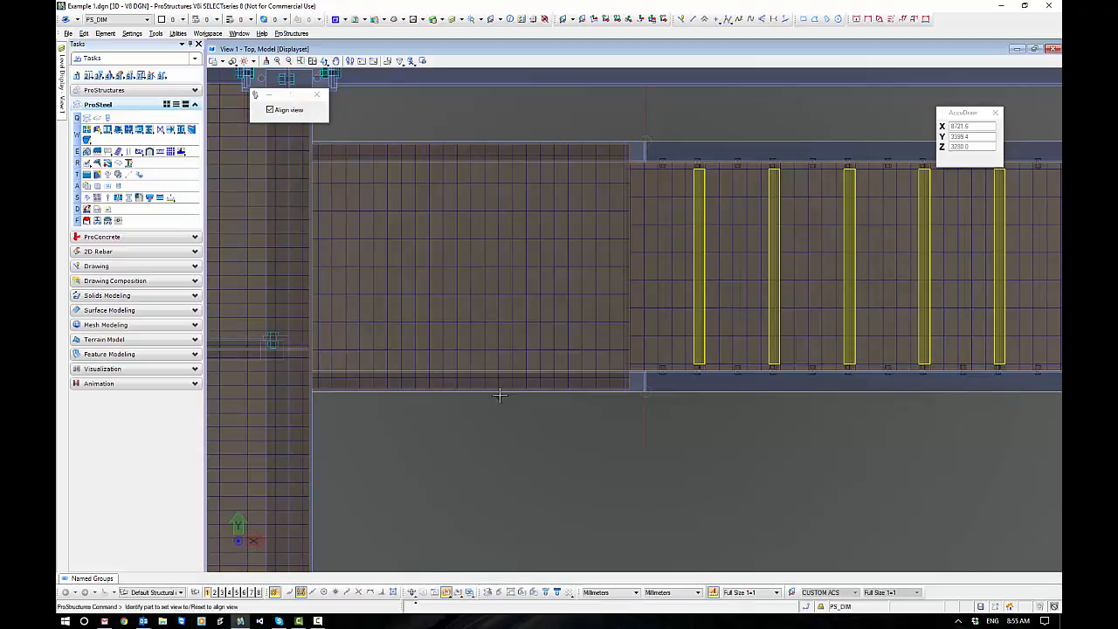
pyautogui.click(501, 394)
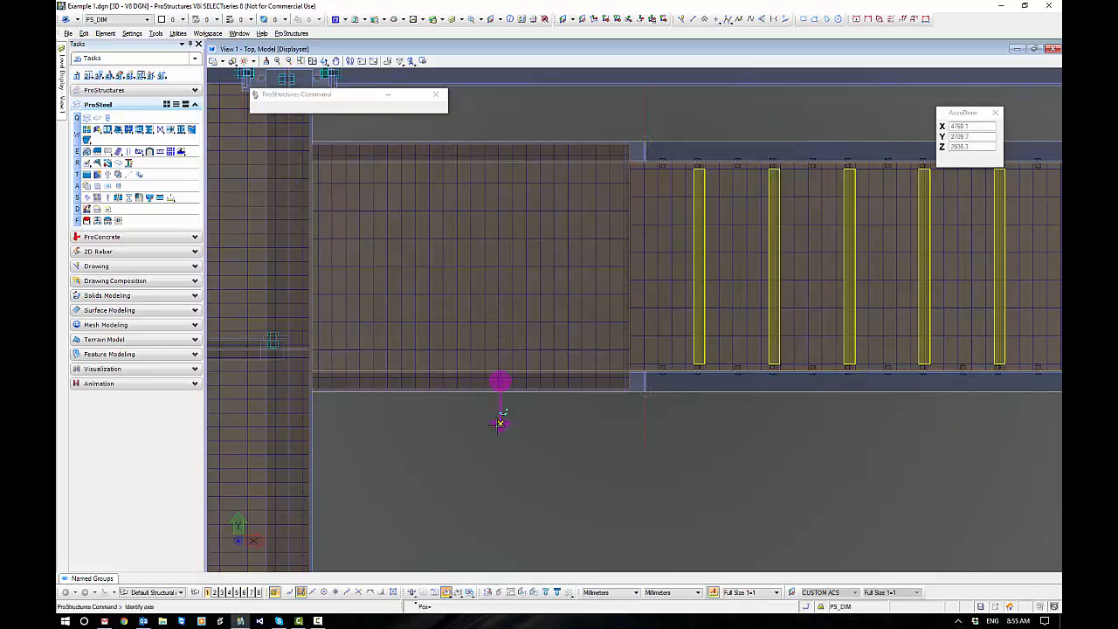
pyautogui.click(499, 425)
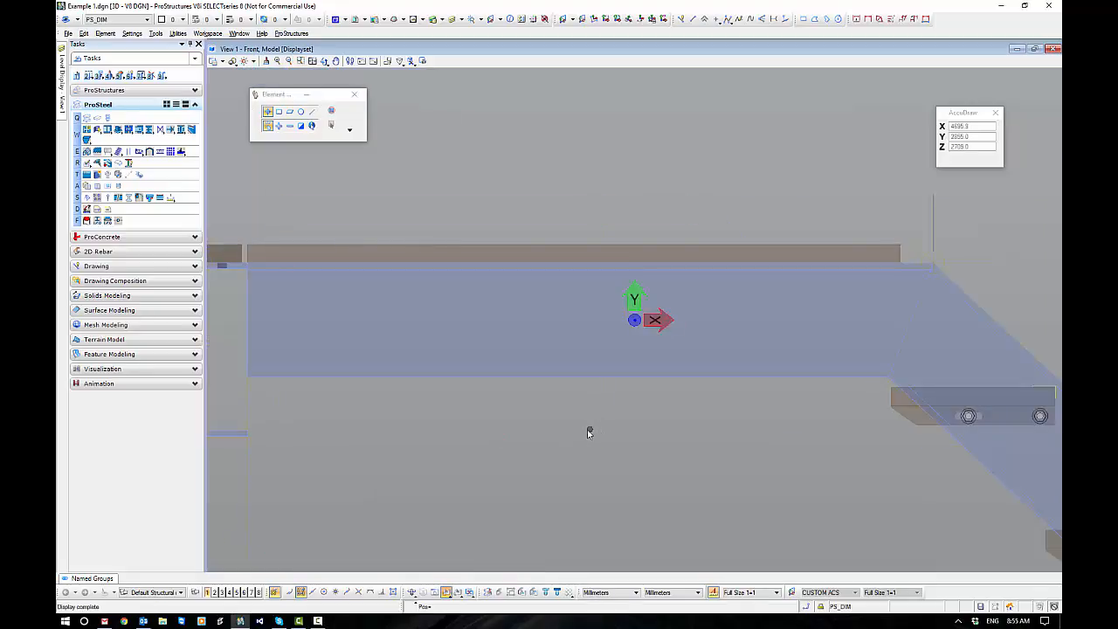
pyautogui.moveTo(700, 463); pyautogui.dragTo(639, 307, button='middle')
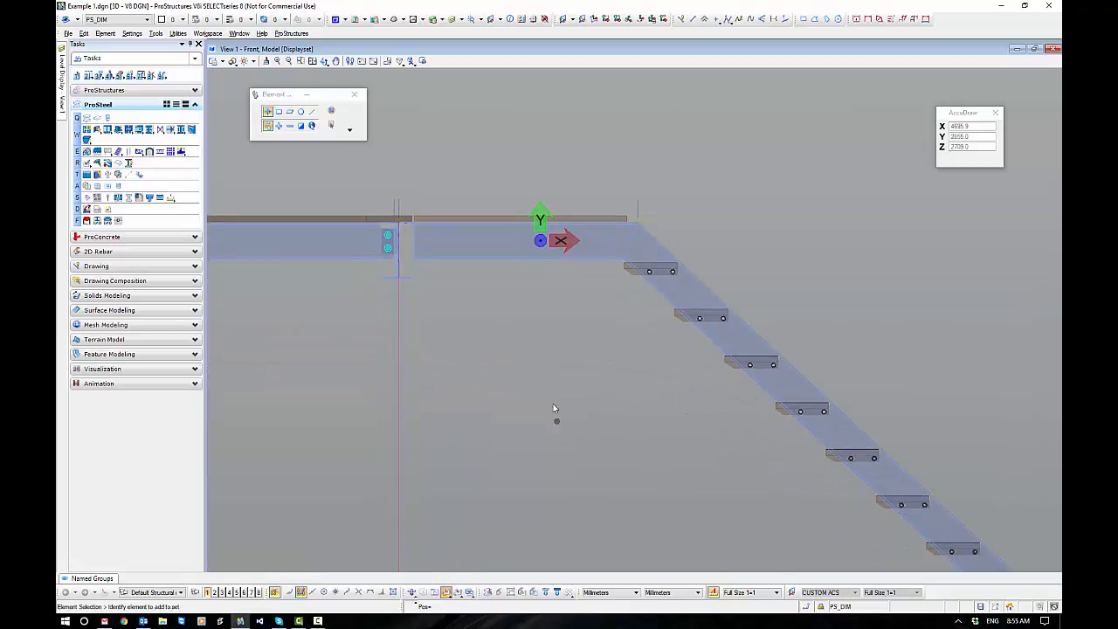
pyautogui.scroll(-3, 554, 405)
pyautogui.click(821, 530)
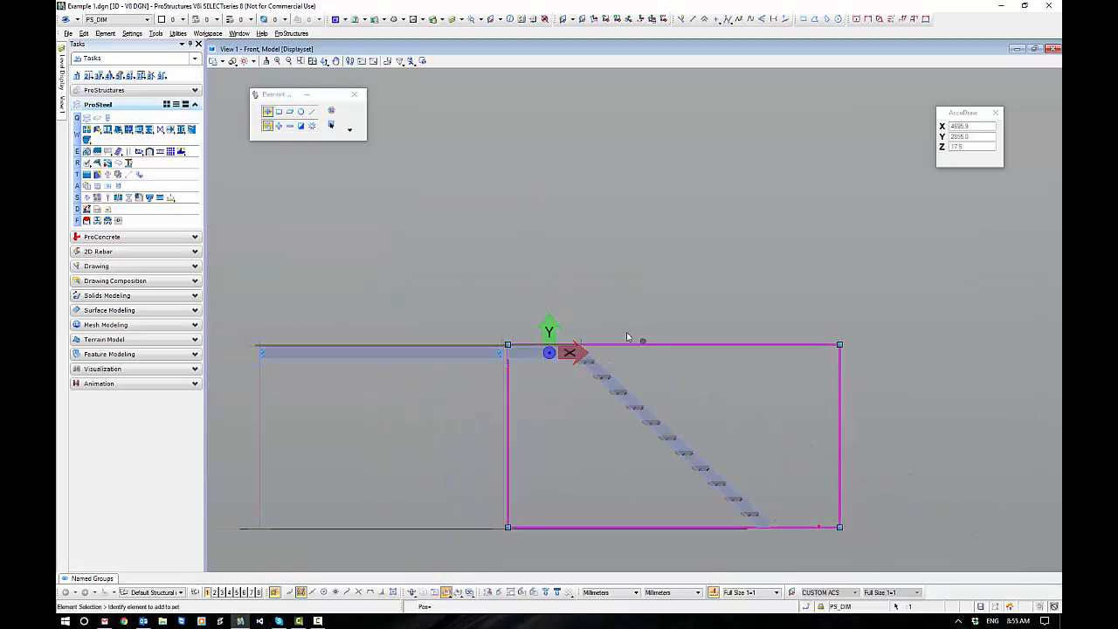
# Move the stair horizontally in elevation so the landing grating's stair-side end sits 1000 mm from the 310UB40 edge beam's centreline.
pyautogui.rightClick(582, 307)
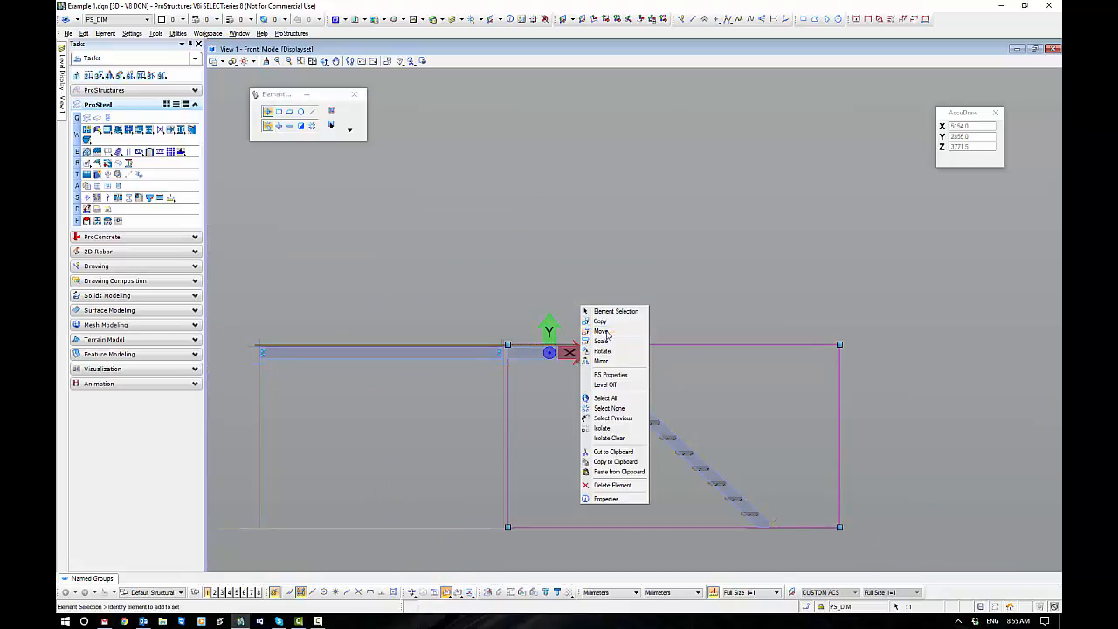
pyautogui.click(601, 331)
pyautogui.scroll(3, 569, 360)
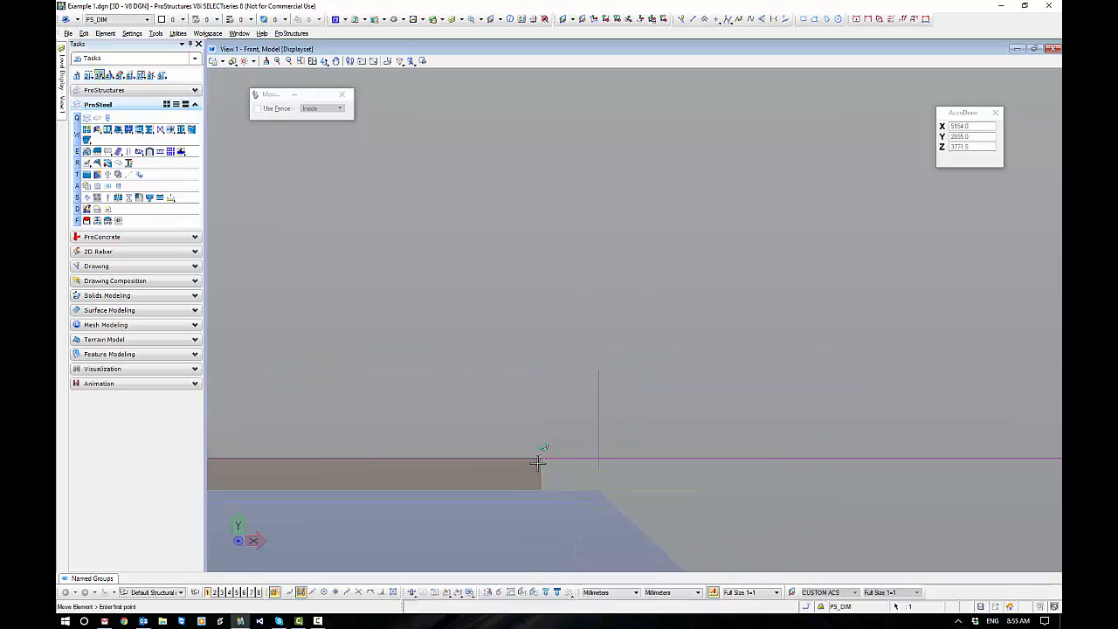
pyautogui.scroll(3, 538, 460)
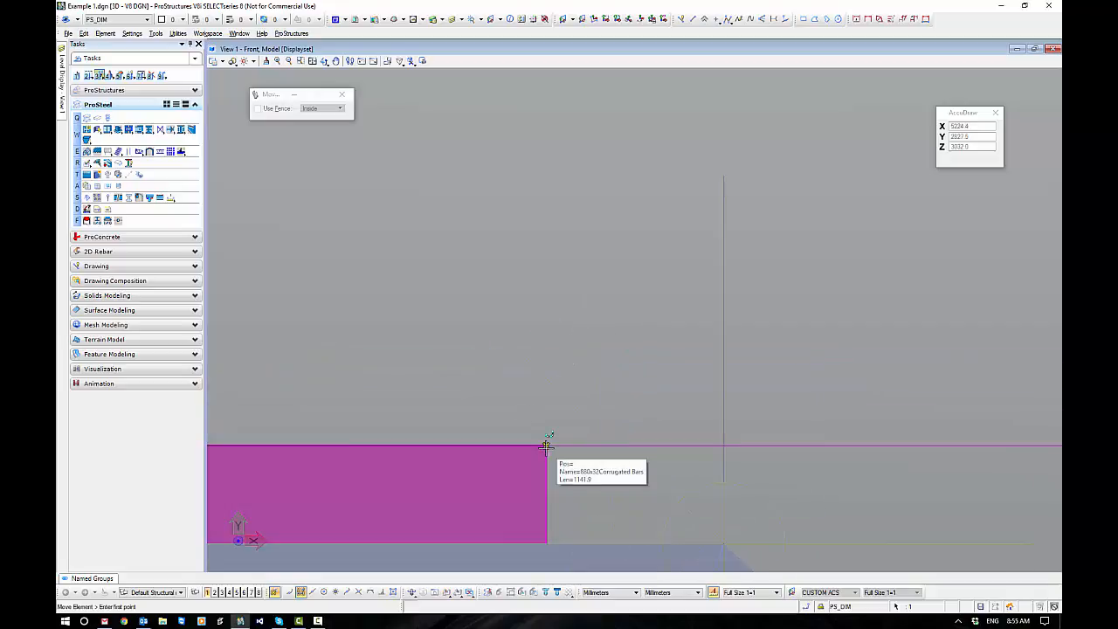
pyautogui.click(546, 446)
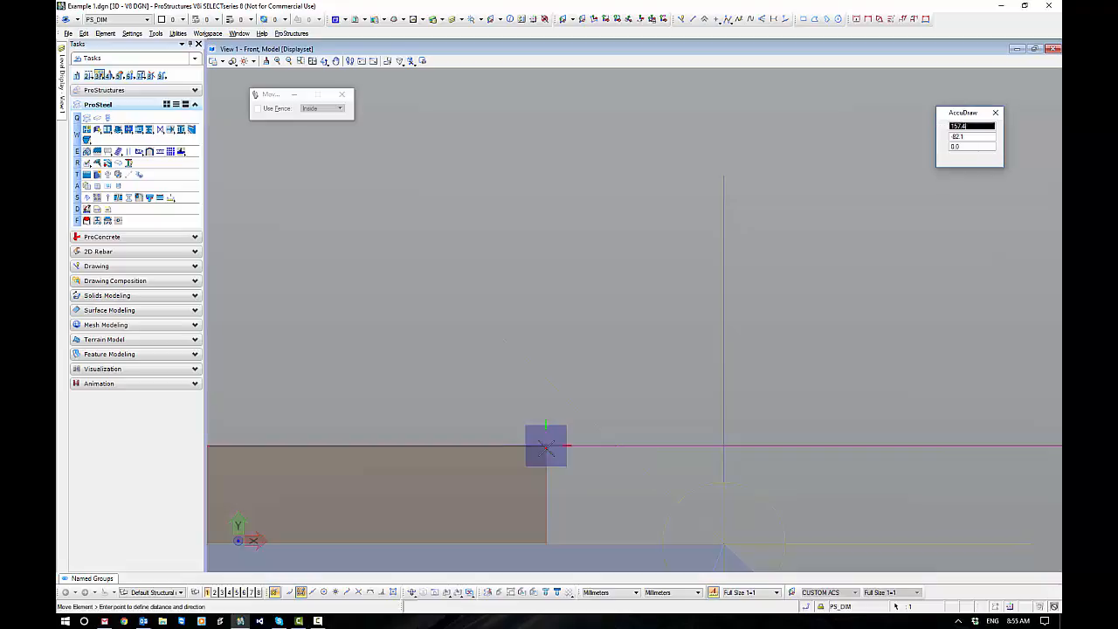
pyautogui.scroll(-8, 568, 426)
pyautogui.moveTo(471, 402); pyautogui.dragTo(585, 288, button='middle')
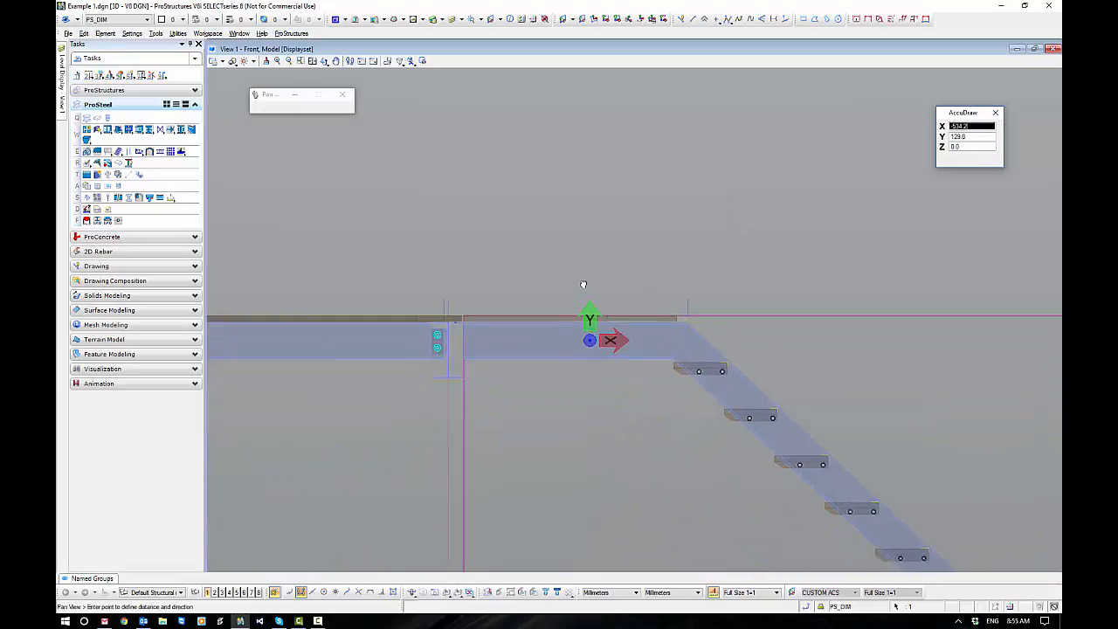
pyautogui.scroll(-3, 582, 283)
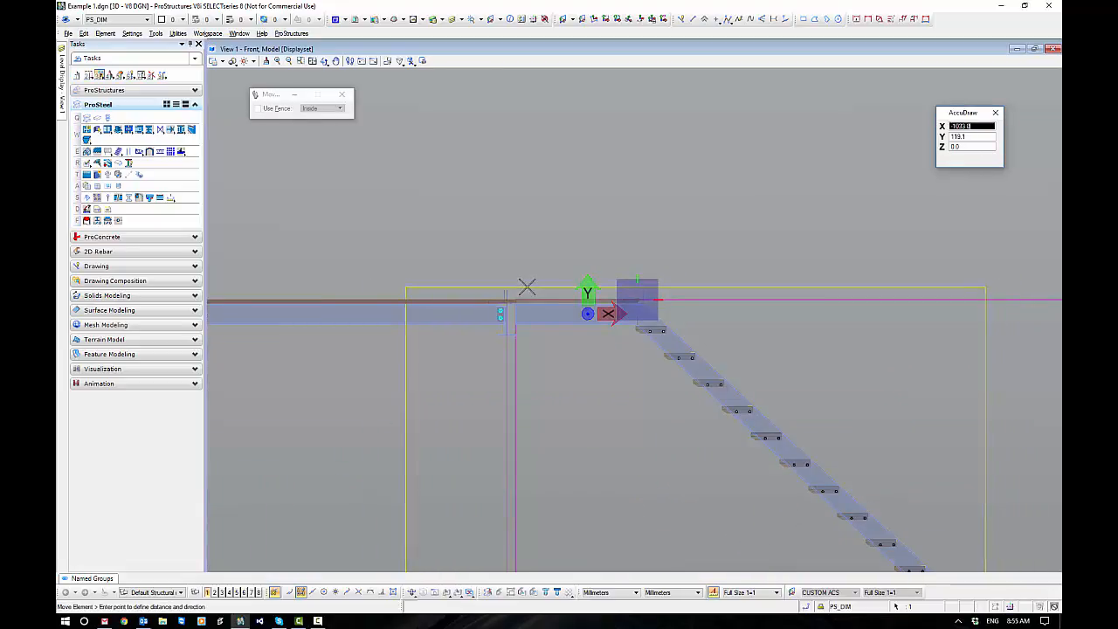
pyautogui.press('Return')
pyautogui.scroll(5, 517, 300)
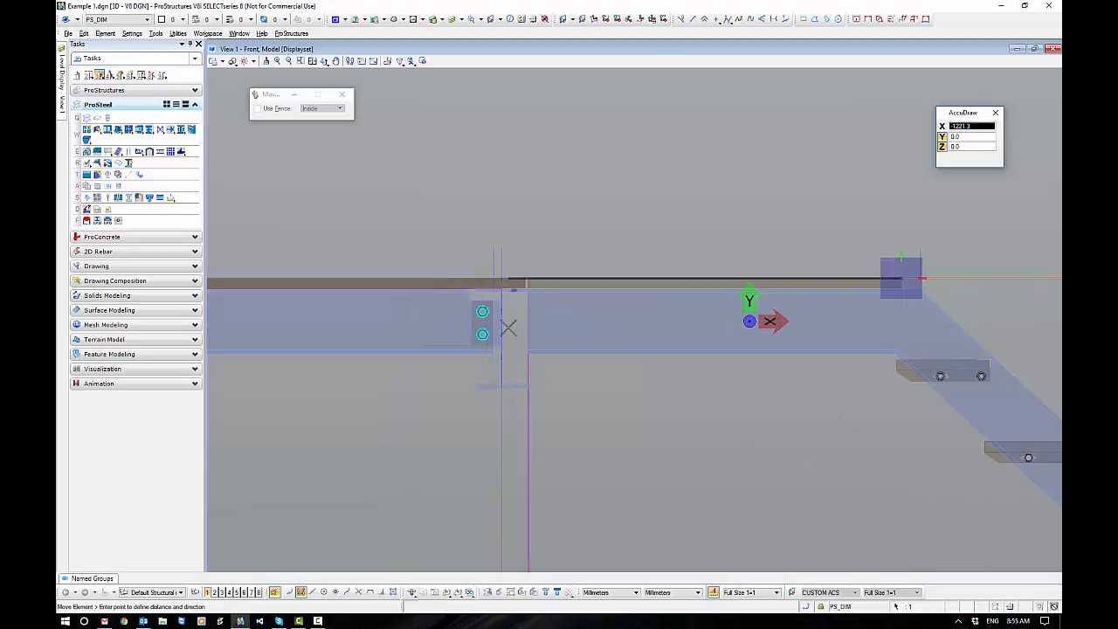
pyautogui.middleClick(500, 250)
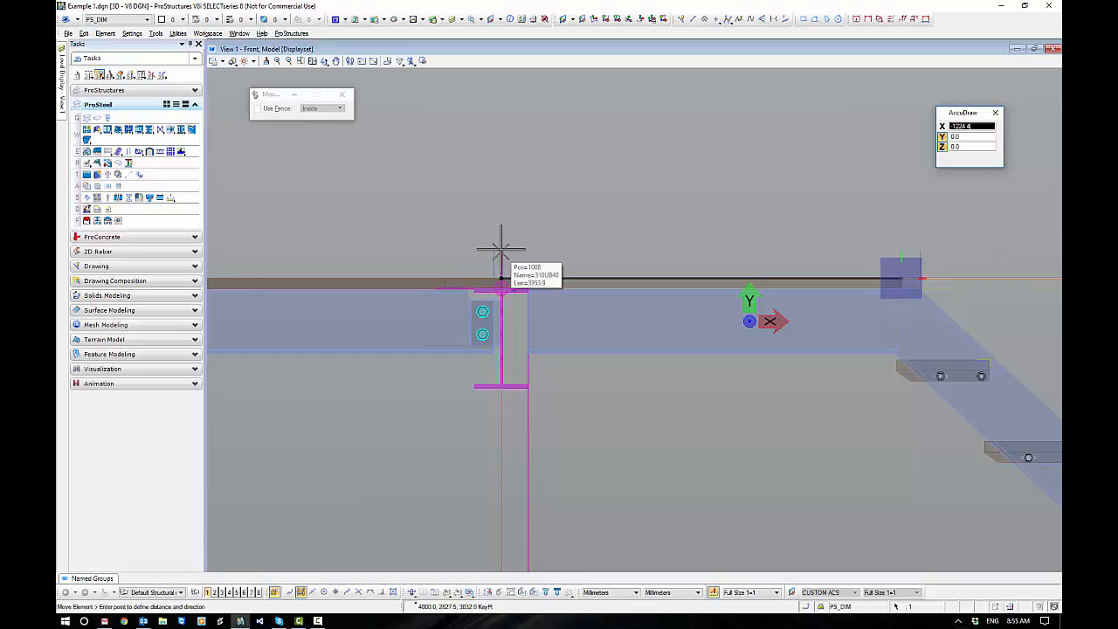
pyautogui.click(501, 251)
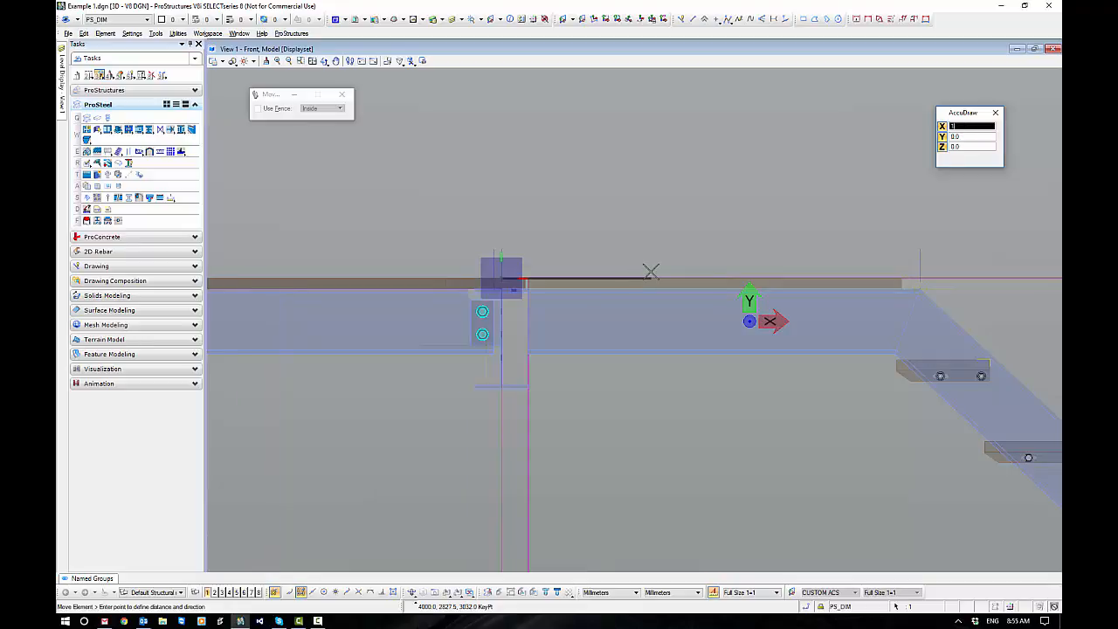
pyautogui.write('1000')
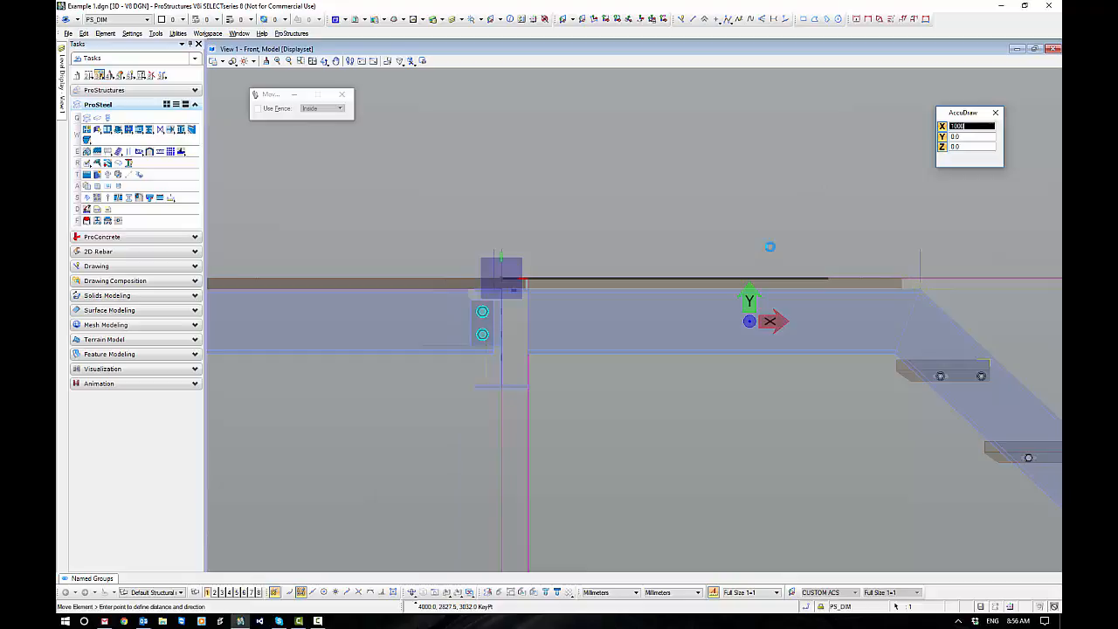
pyautogui.click(770, 246)
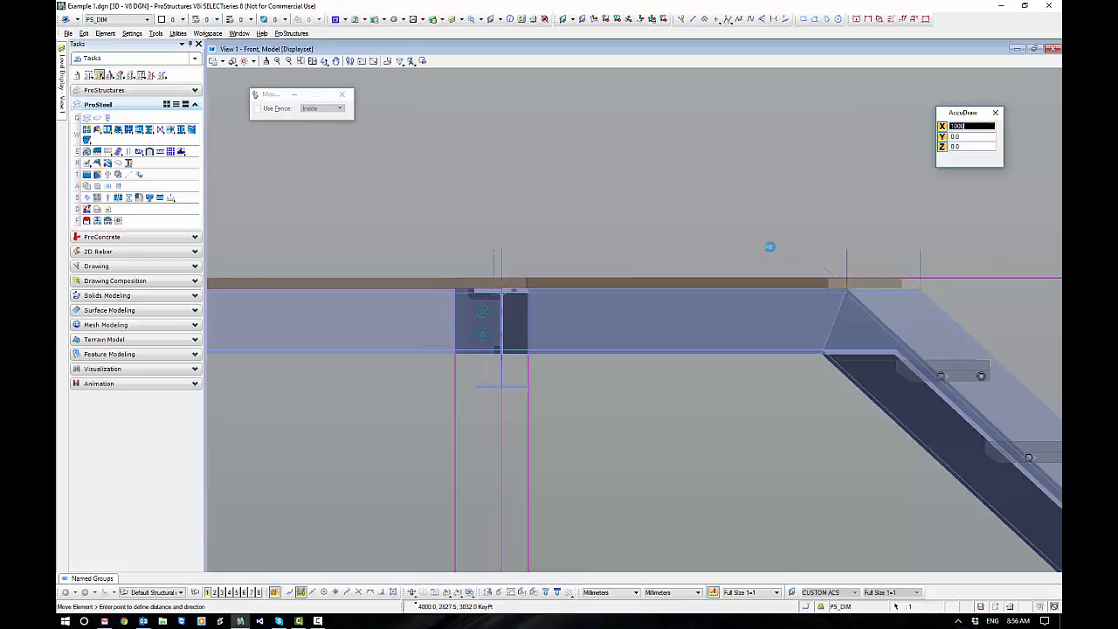
pyautogui.rightClick(614, 208)
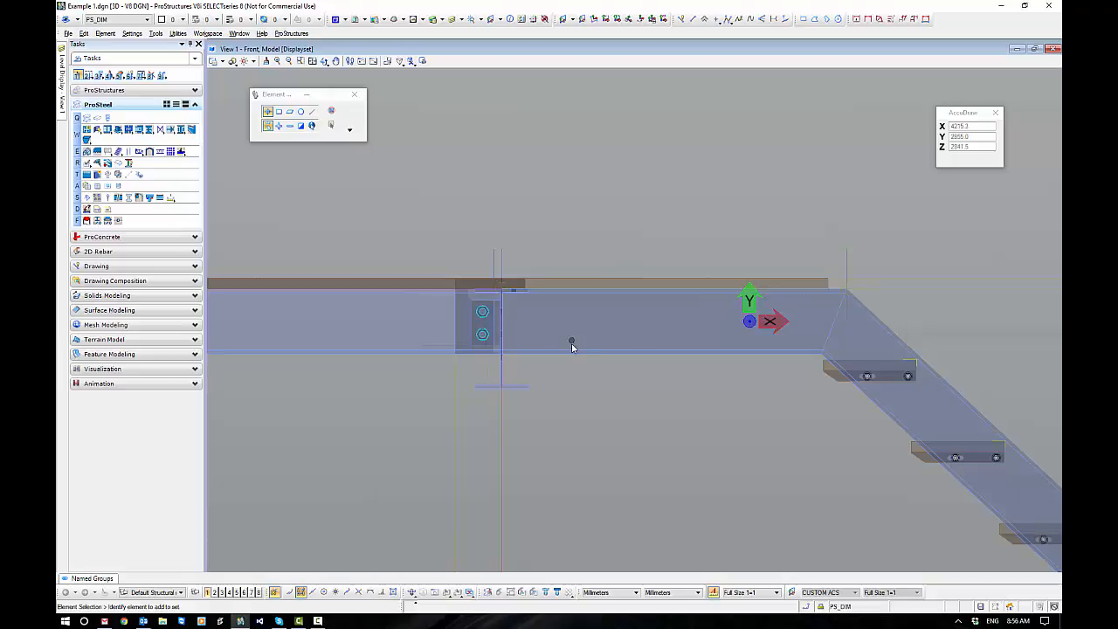
# In the isometric view, shorten the landing grating by pulling its platform-side edge back clear of the platform grating.
pyautogui.click(411, 593)
pyautogui.scroll(4, 524, 373)
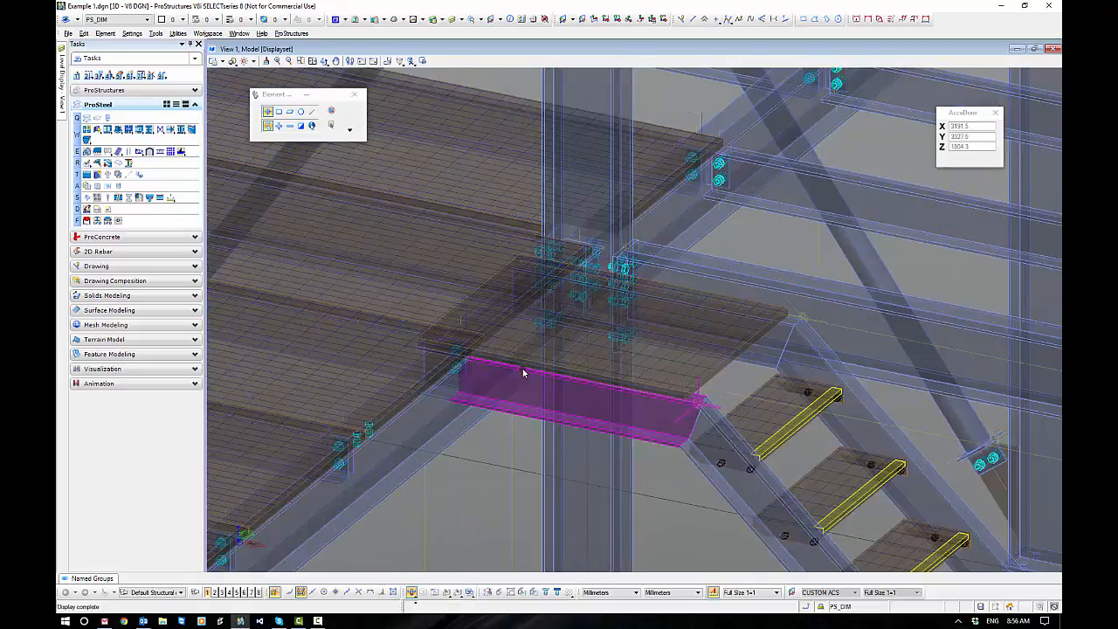
pyautogui.scroll(3, 463, 367)
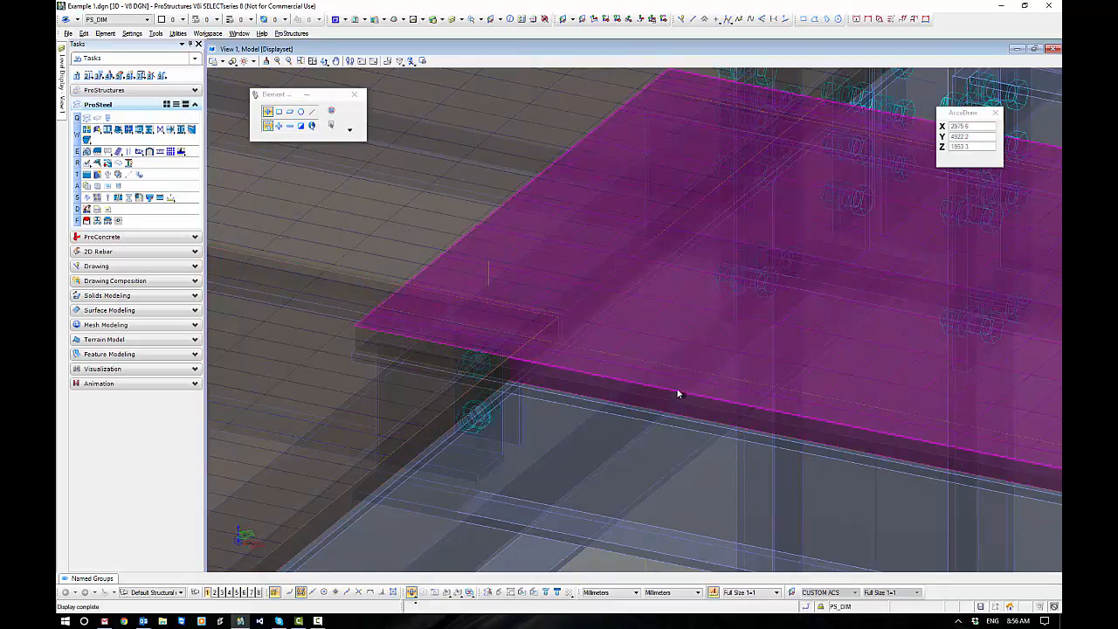
pyautogui.scroll(-3, 678, 394)
pyautogui.click(583, 294)
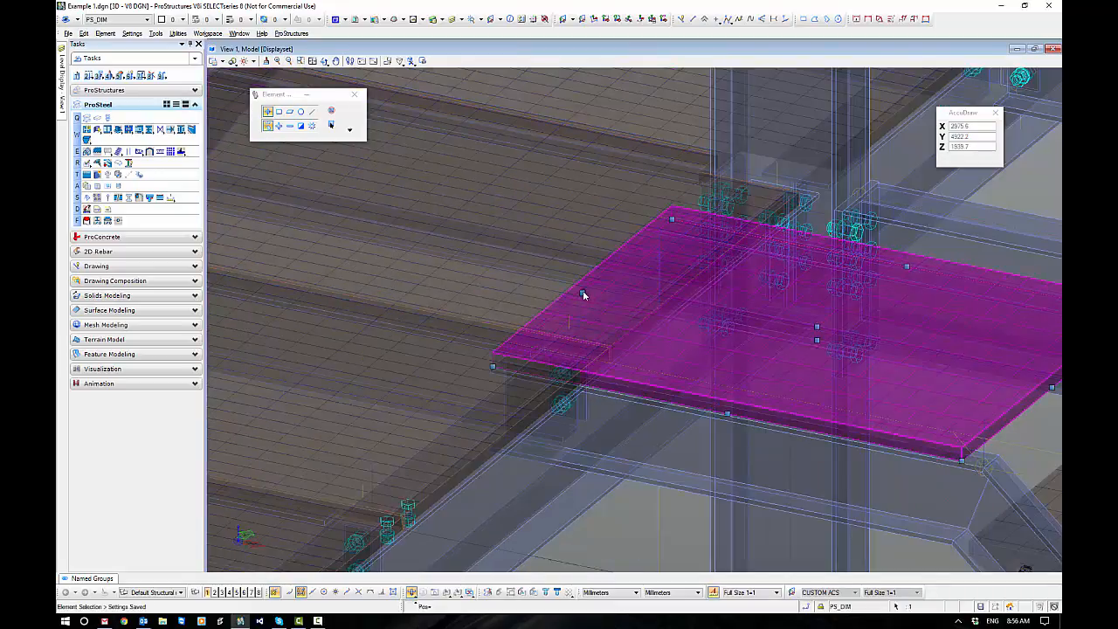
pyautogui.click(583, 293)
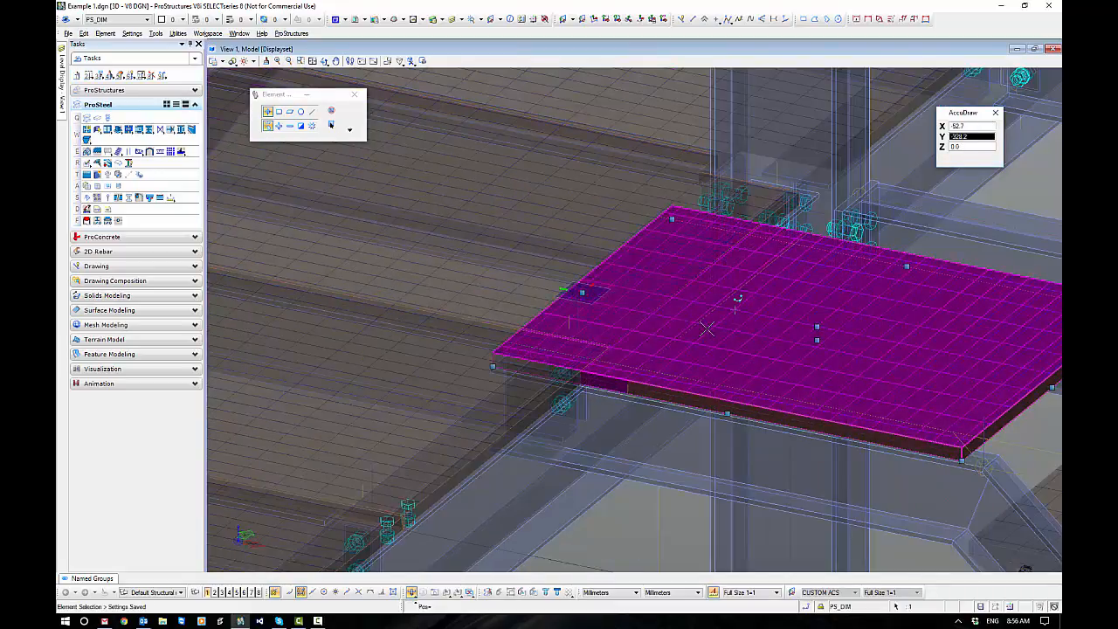
pyautogui.click(720, 324)
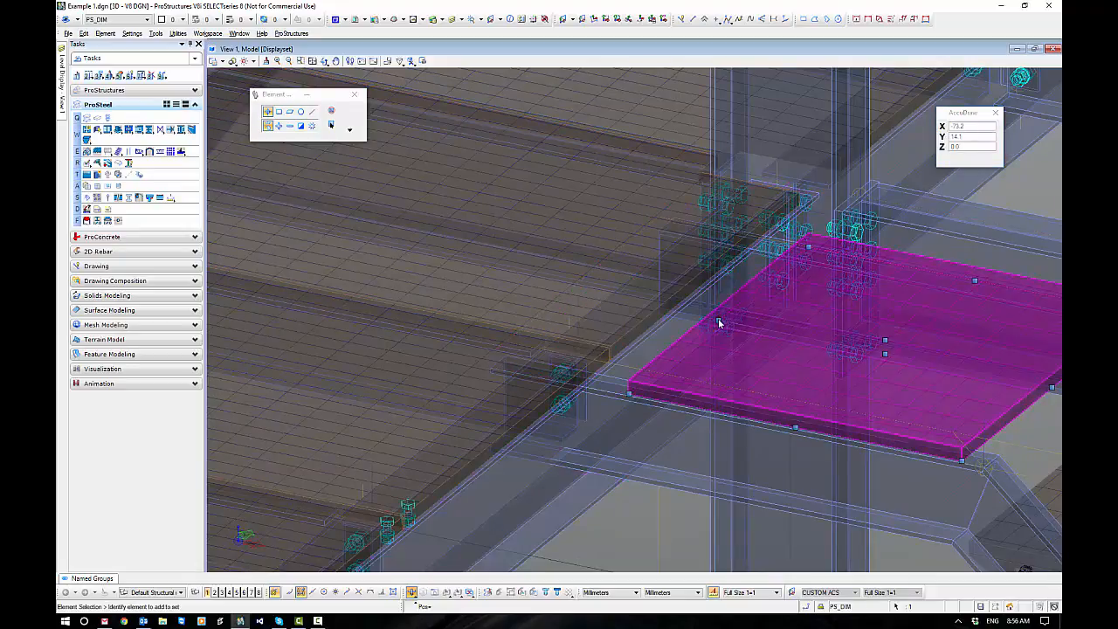
# Stretch the landing grating's platform-side edge back towards the platform, leaving a 10 mm gap to the platform grating's edge.
pyautogui.click(718, 324)
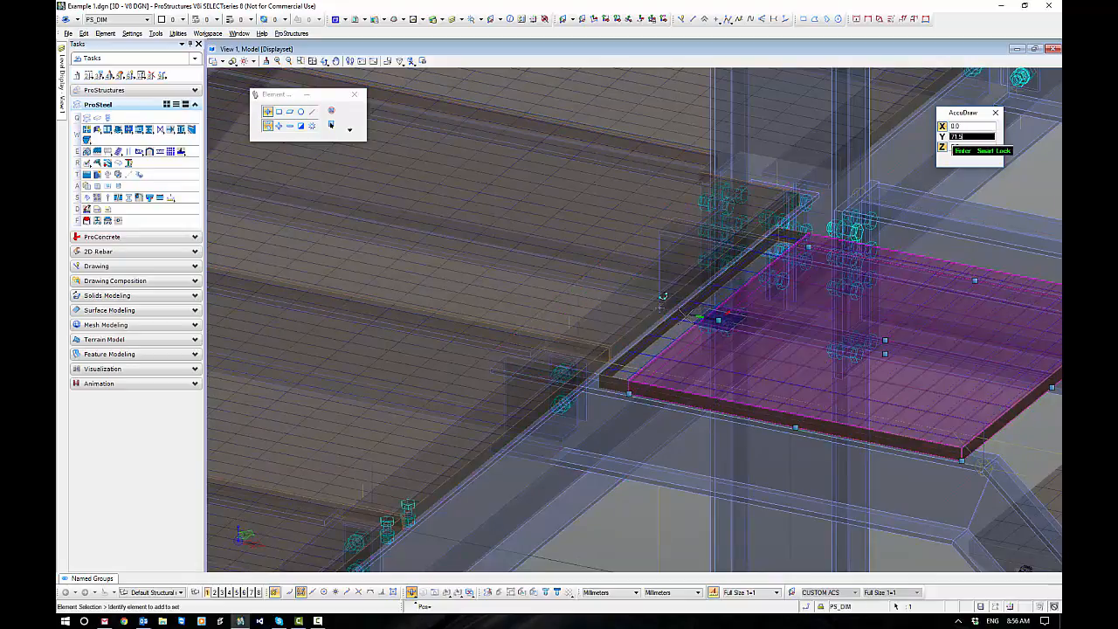
pyautogui.scroll(2, 626, 340)
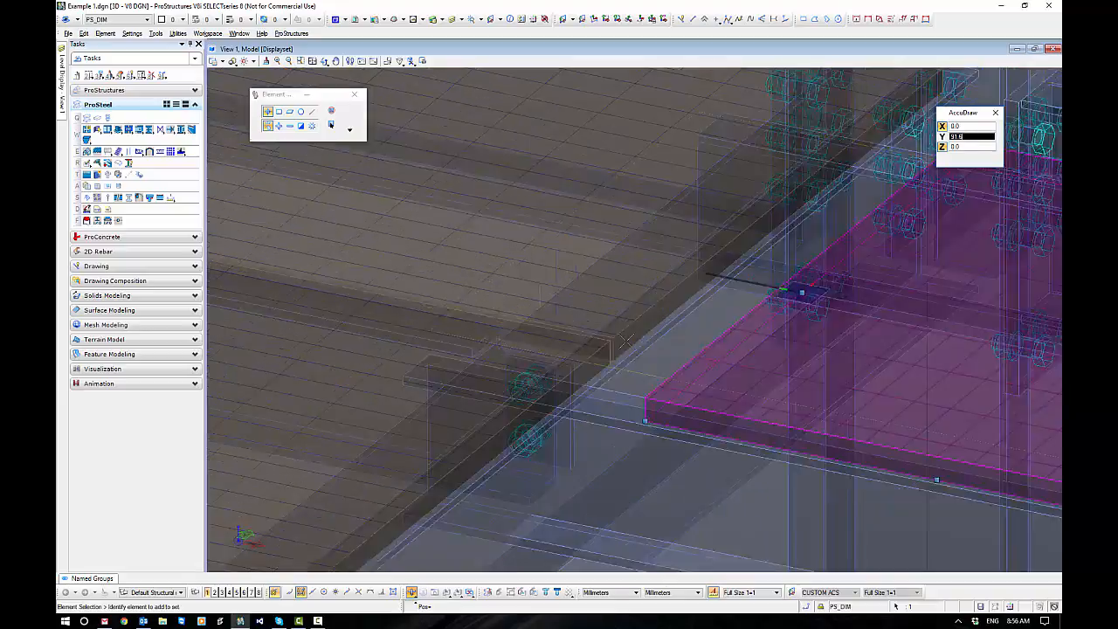
pyautogui.scroll(2, 626, 341)
pyautogui.click(617, 327)
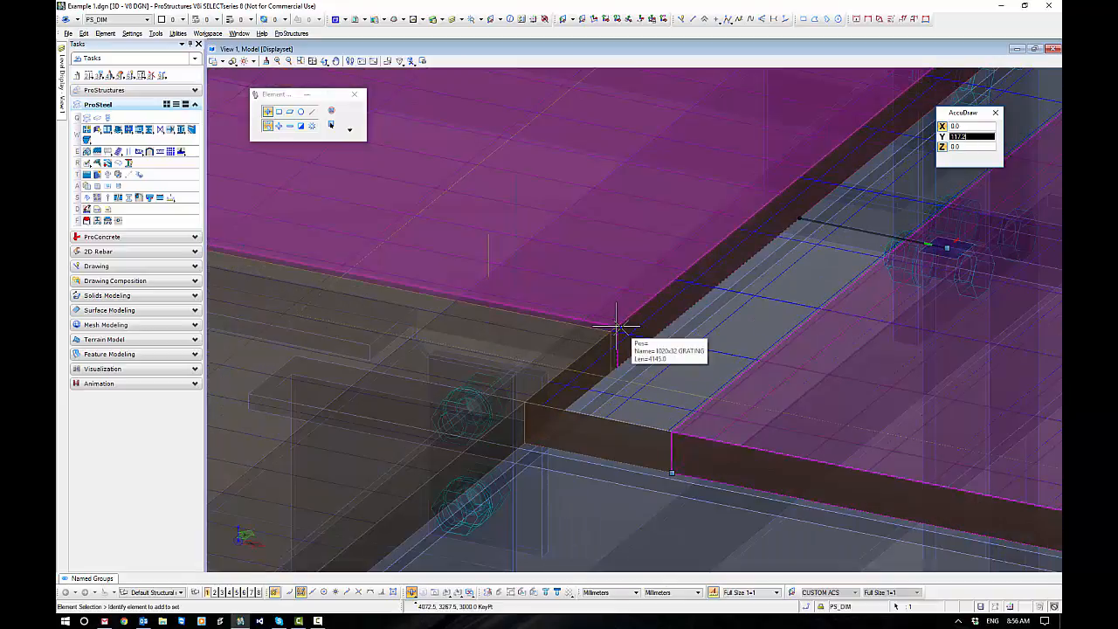
pyautogui.press('o')
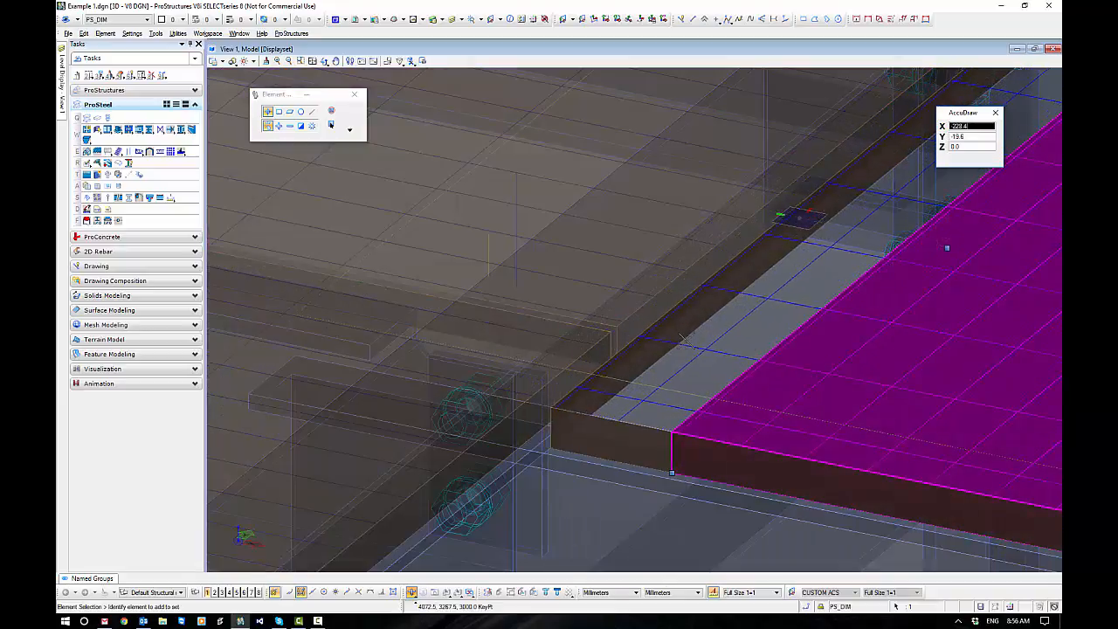
pyautogui.click(845, 229)
pyautogui.write('1')
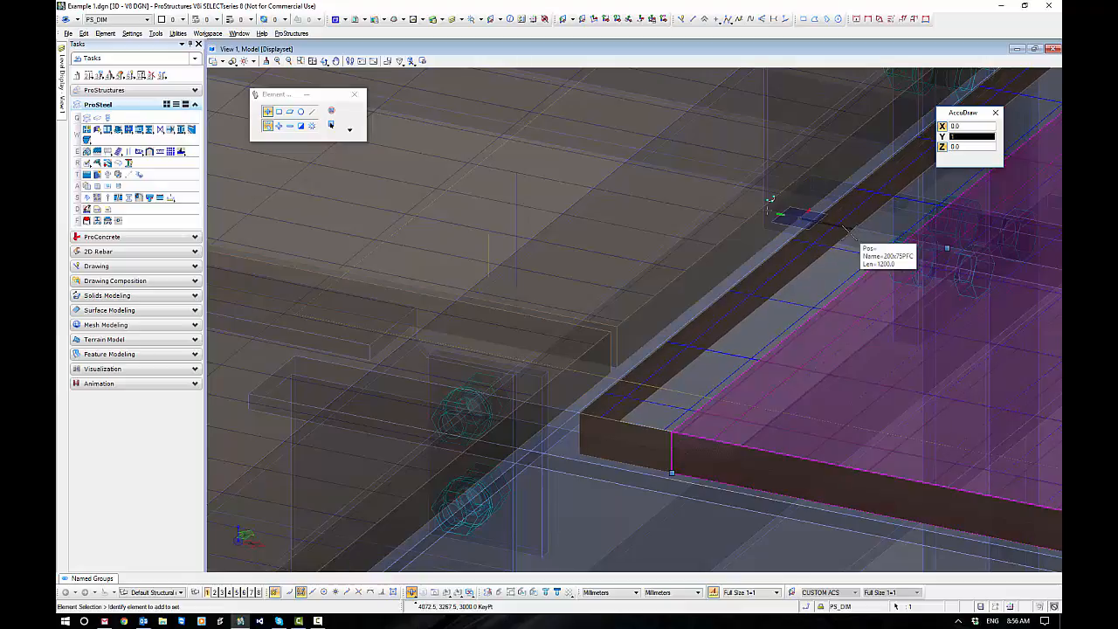
pyautogui.write('0')
pyautogui.click(845, 228)
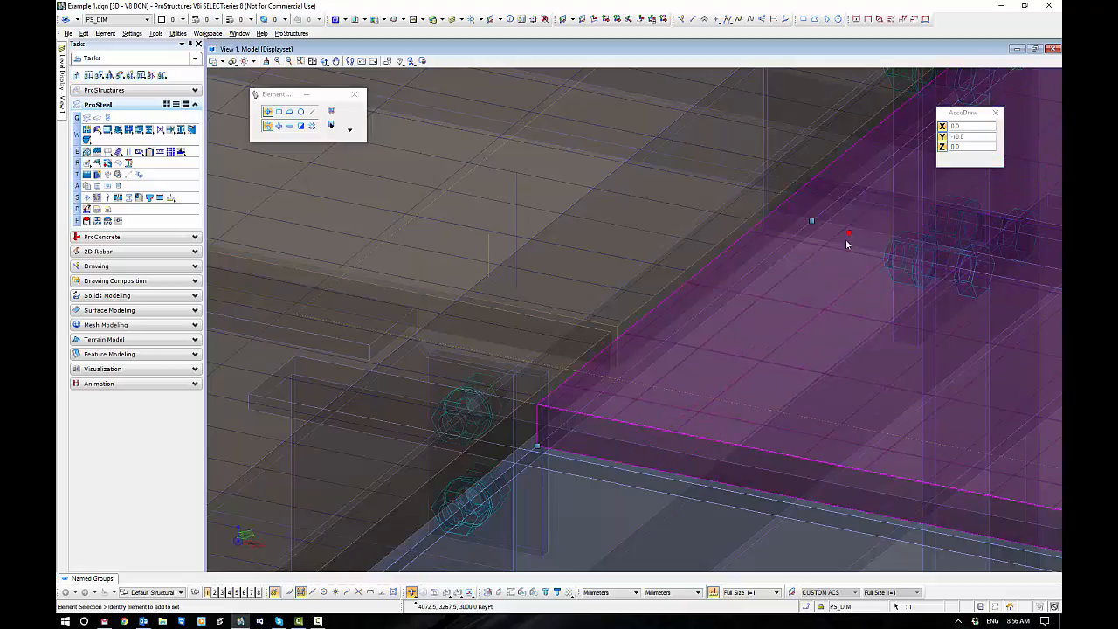
pyautogui.scroll(-4, 627, 468)
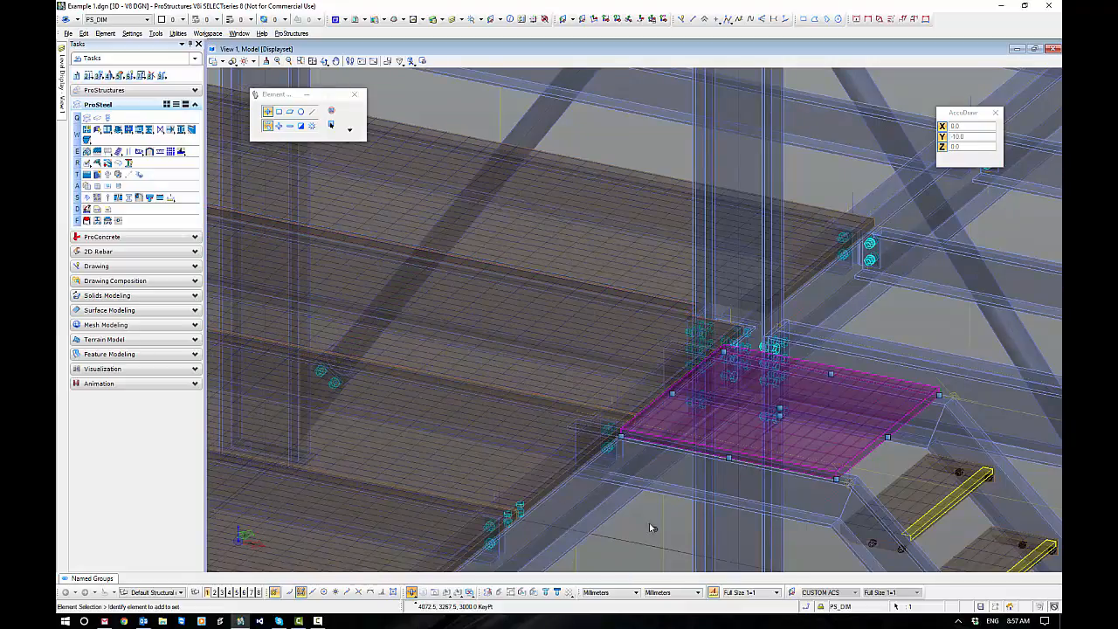
pyautogui.click(652, 524)
# Examine the landing stringer, the foot of the stair stringer and the stair's overall position against the frame.
pyautogui.scroll(-3, 644, 450)
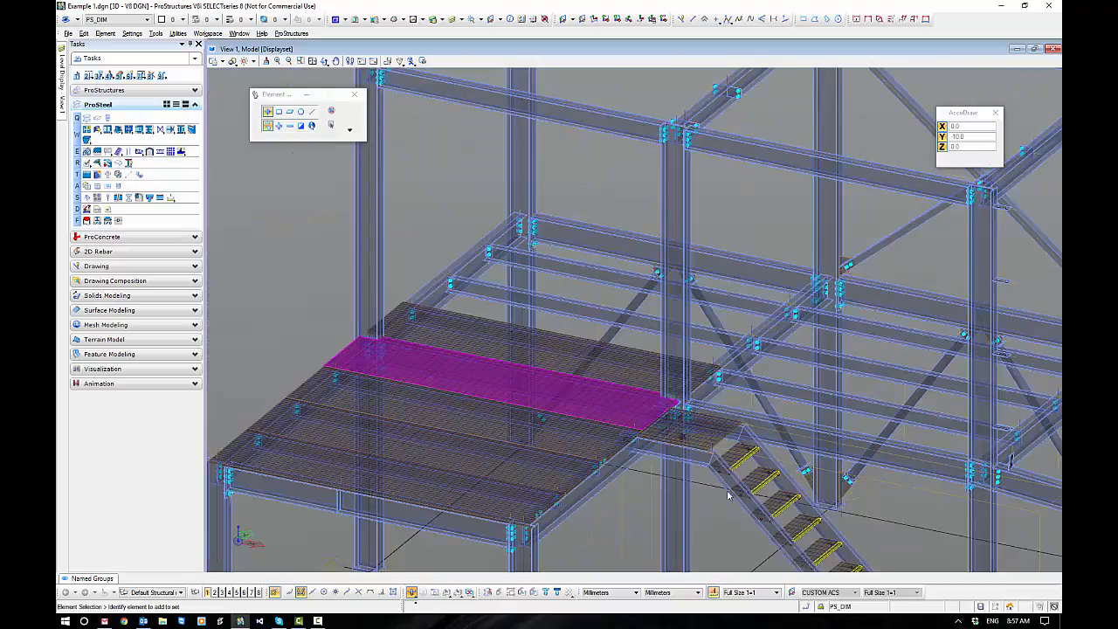
pyautogui.click(662, 461)
pyautogui.scroll(-4, 570, 388)
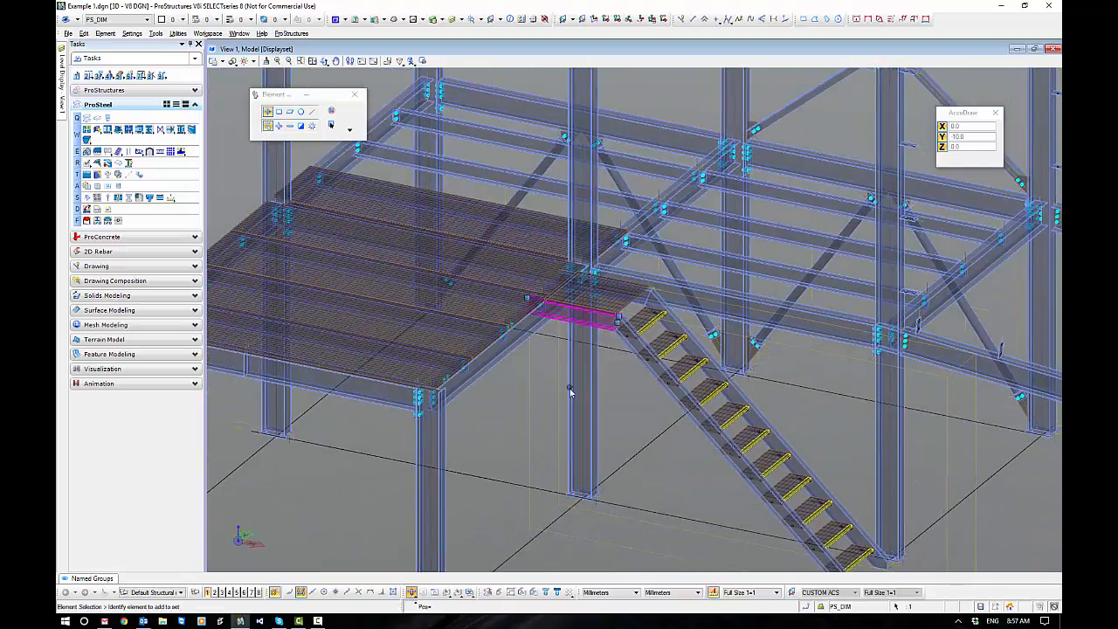
pyautogui.scroll(5, 709, 505)
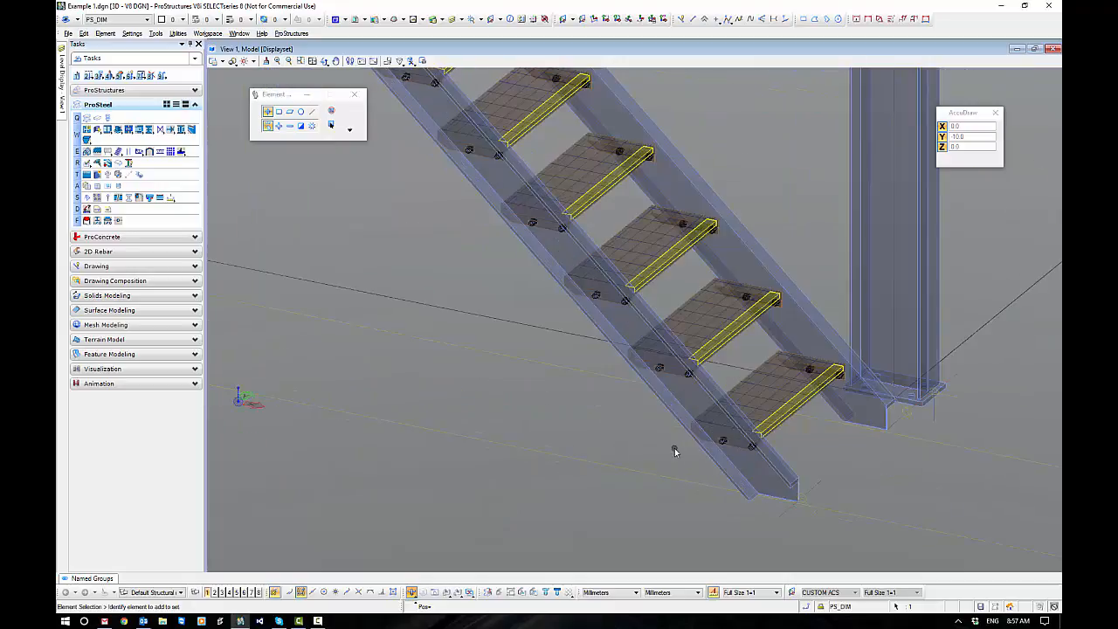
pyautogui.moveTo(673, 448); pyautogui.dragTo(877, 542)
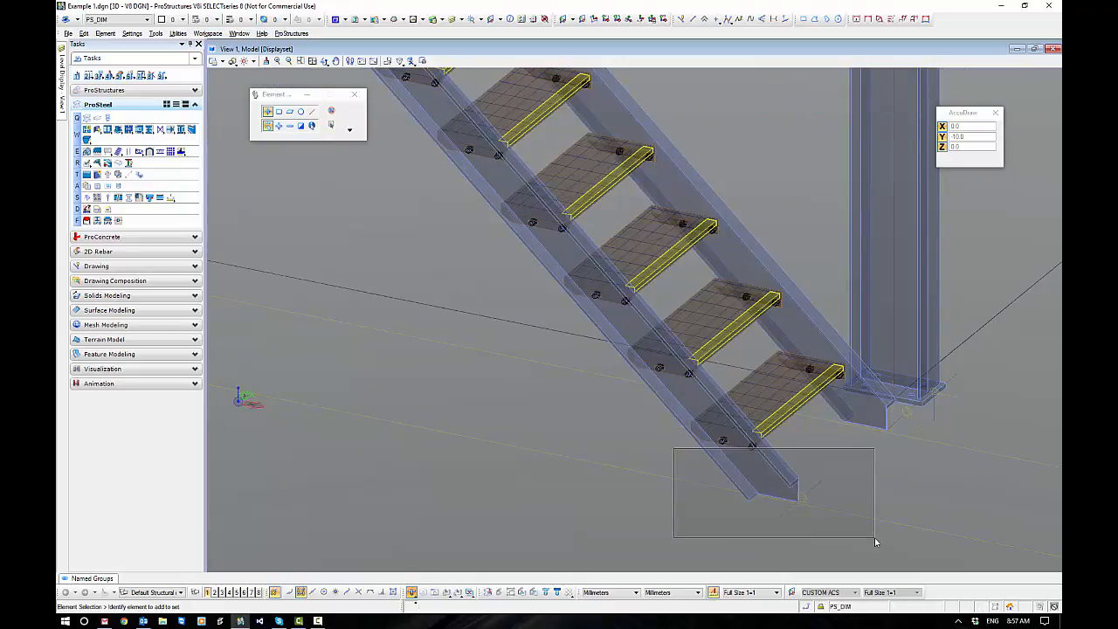
pyautogui.moveTo(877, 542); pyautogui.dragTo(876, 542)
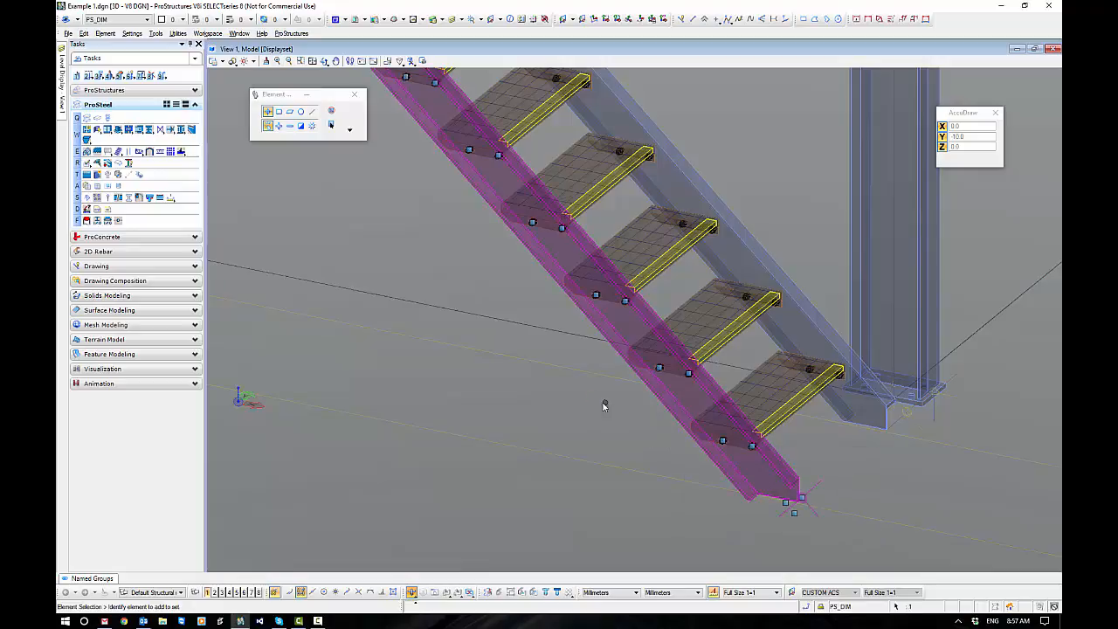
pyautogui.scroll(-5, 498, 375)
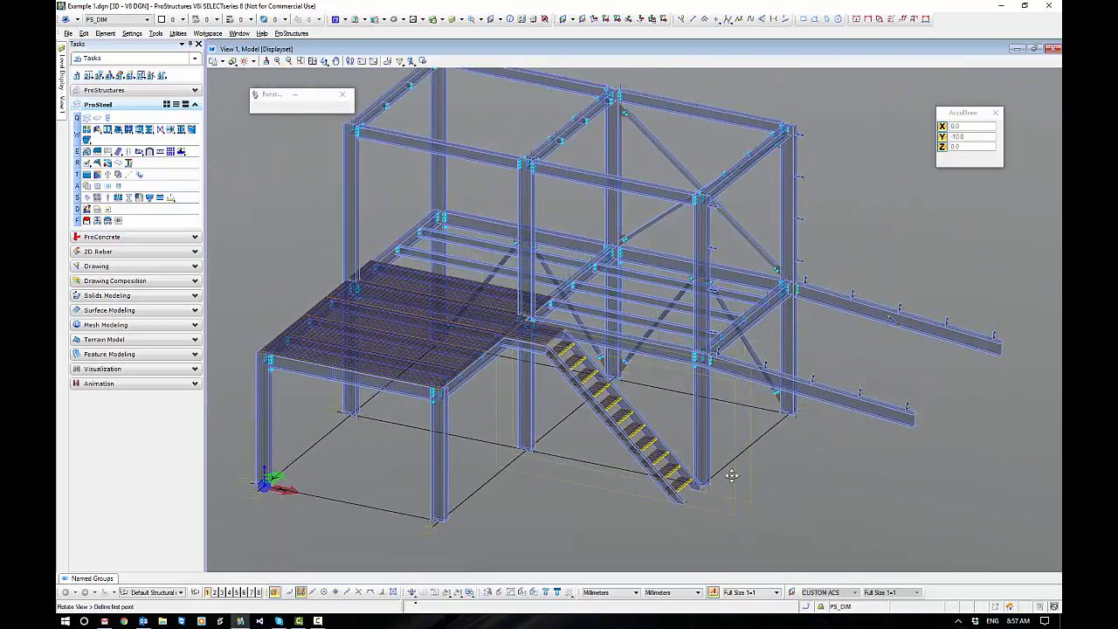
pyautogui.moveTo(728, 471)
pyautogui.keyDown('shift'); pyautogui.mouseDown(button='middle')
pyautogui.moveTo(460, 457)
pyautogui.moveTo(715, 479)
pyautogui.mouseUp(button='middle'); pyautogui.keyUp('shift')
# Add a shear plate connection joining the near landing stringer's platform end to the platform's edge beam.
pyautogui.scroll(5, 472, 317)
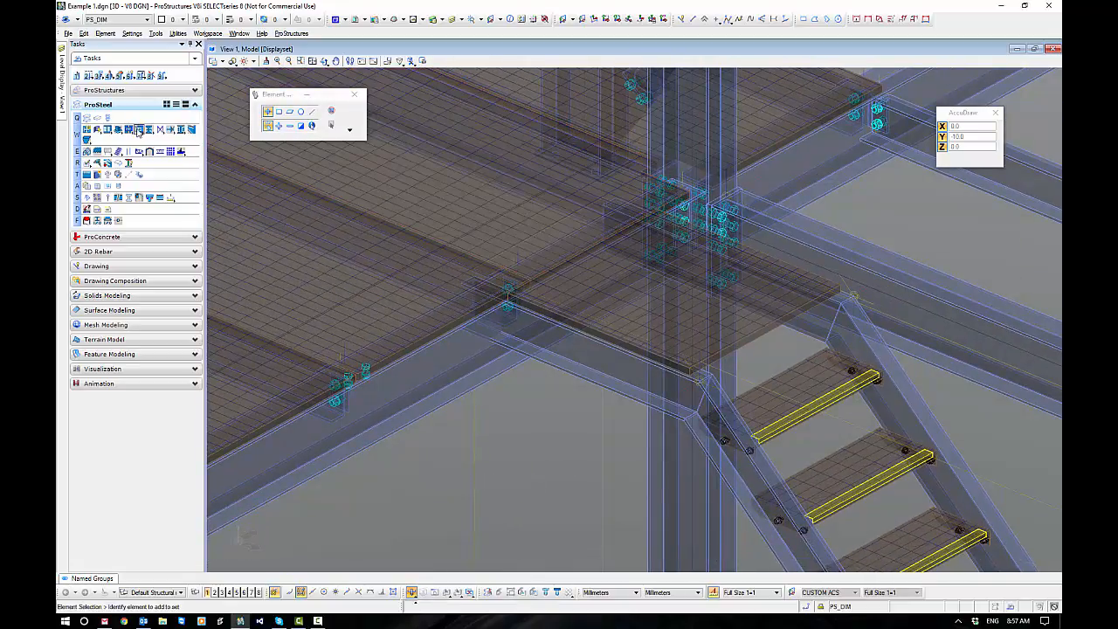
pyautogui.click(138, 130)
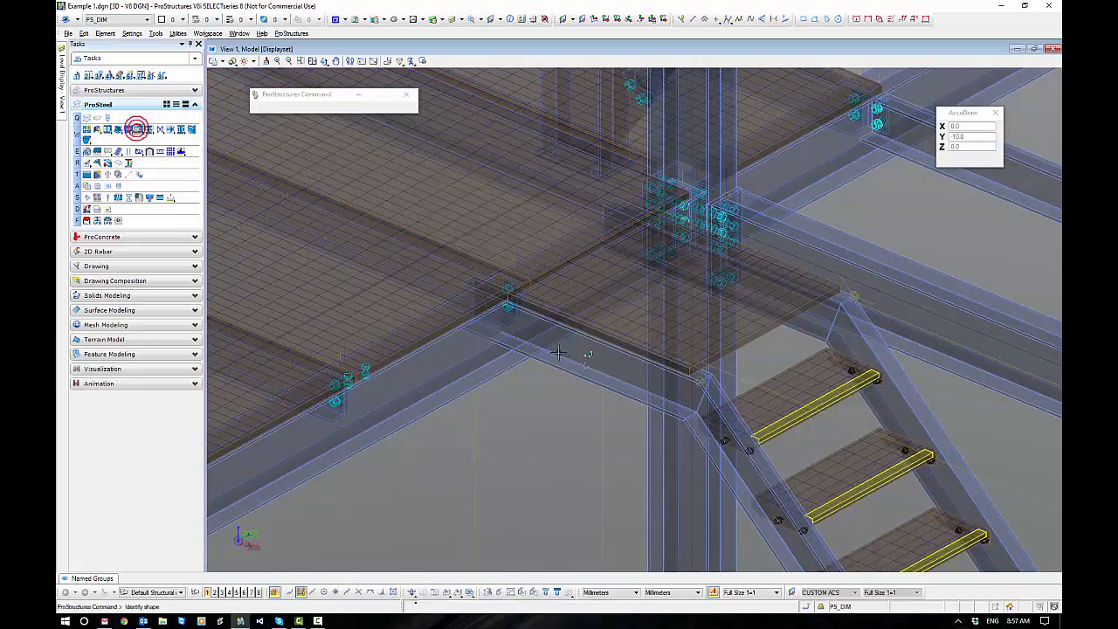
pyautogui.click(505, 373)
pyautogui.click(571, 431)
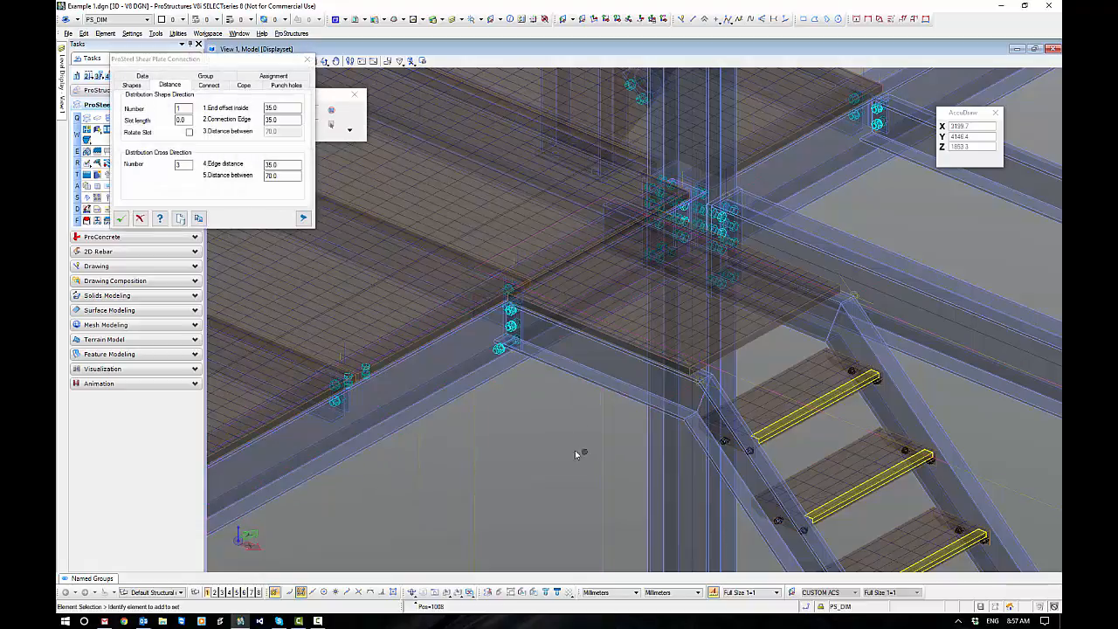
# Set the shear plate's cross-direction bolt number to 2, check the plate and bolts up close, and accept the connection.
pyautogui.click(140, 85)
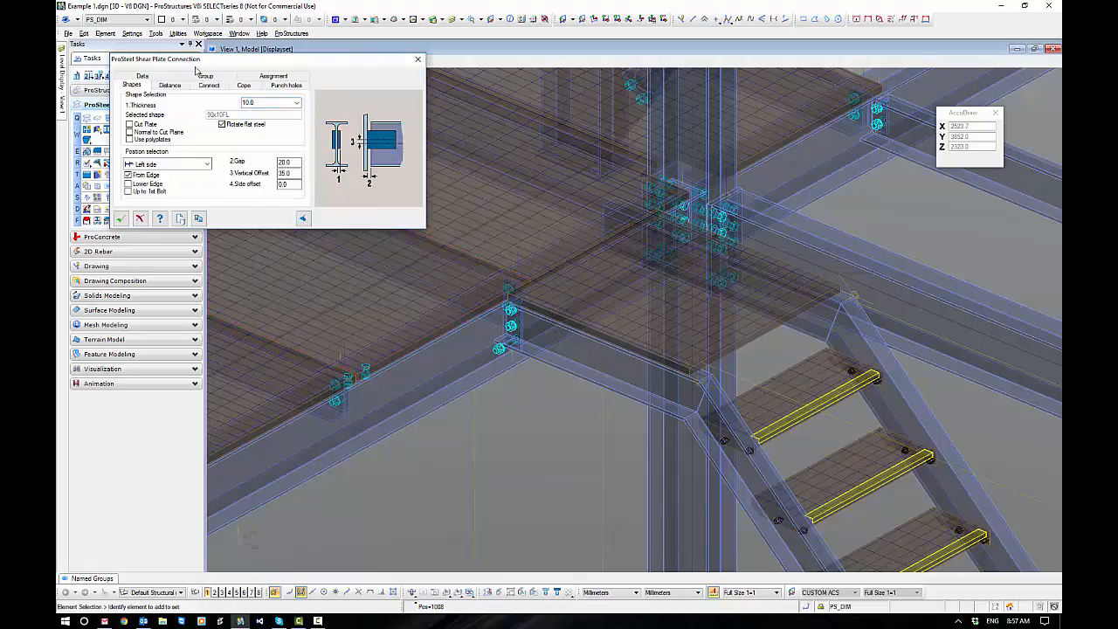
pyautogui.click(169, 84)
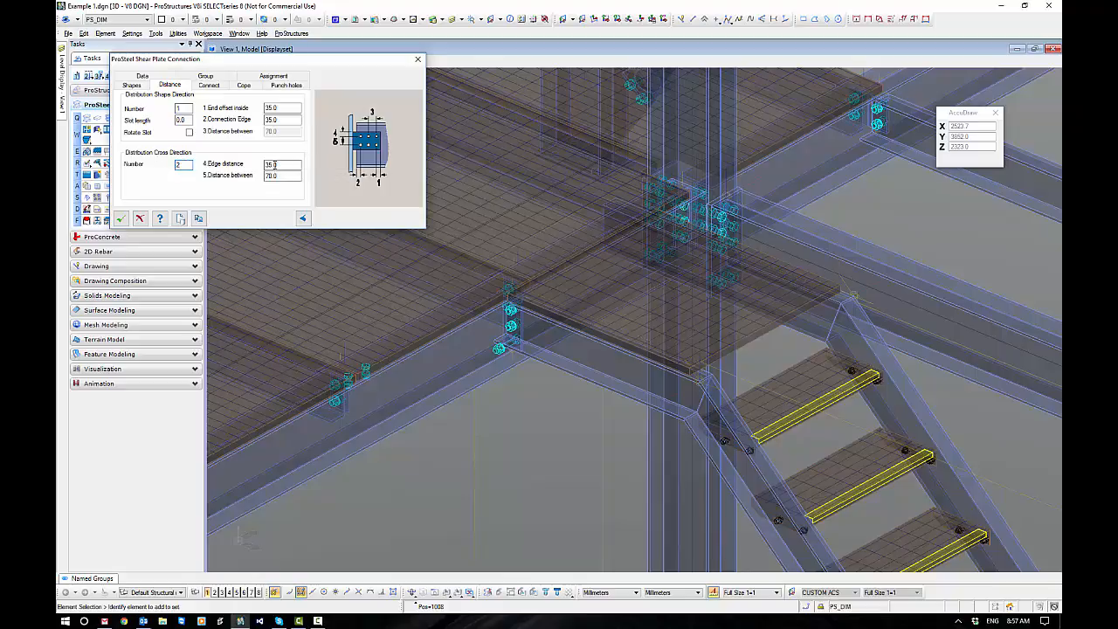
pyautogui.click(273, 164)
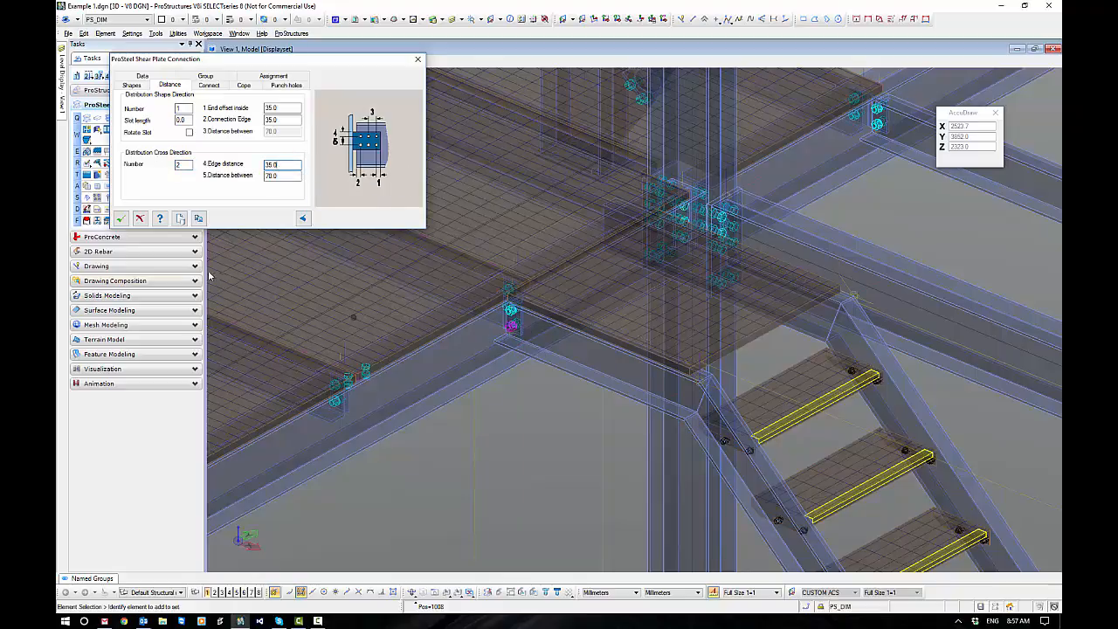
pyautogui.scroll(3, 538, 330)
pyautogui.keyDown('shift'); pyautogui.moveTo(501, 385); pyautogui.dragTo(551, 323, button='middle'); pyautogui.keyUp('shift')
pyautogui.scroll(2, 425, 414)
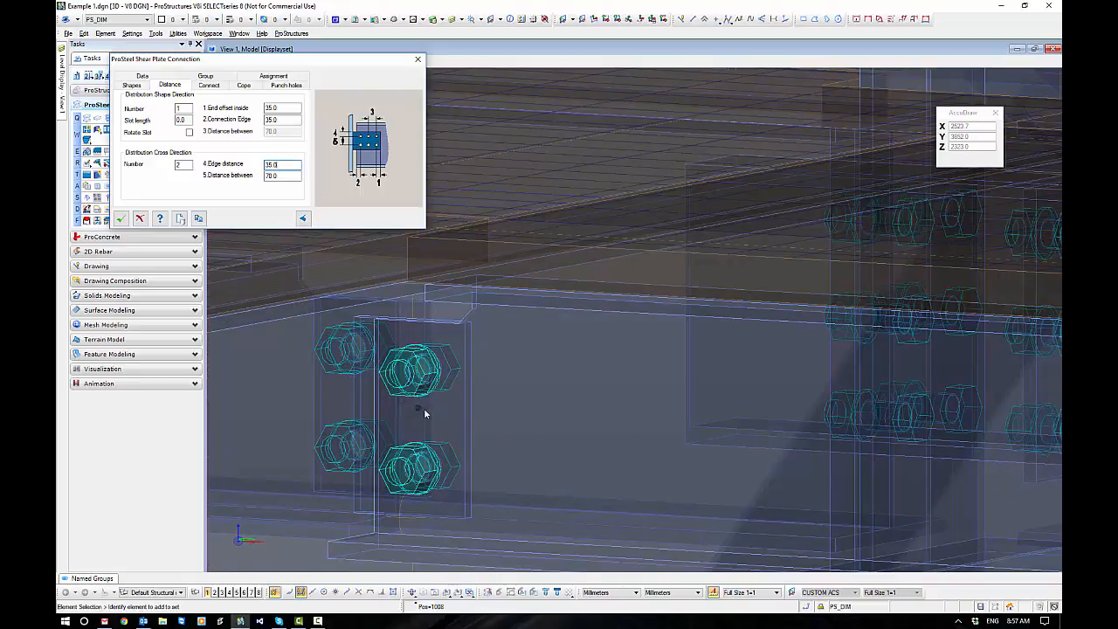
pyautogui.keyDown('shift'); pyautogui.moveTo(557, 439); pyautogui.dragTo(493, 479, button='middle'); pyautogui.keyUp('shift')
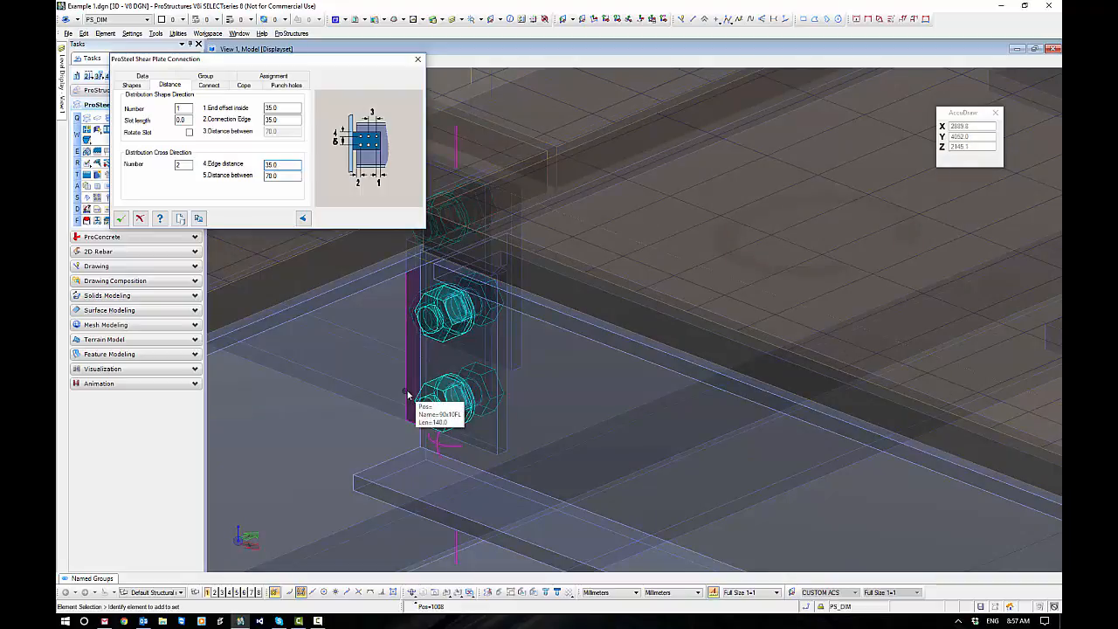
pyautogui.scroll(-4, 408, 396)
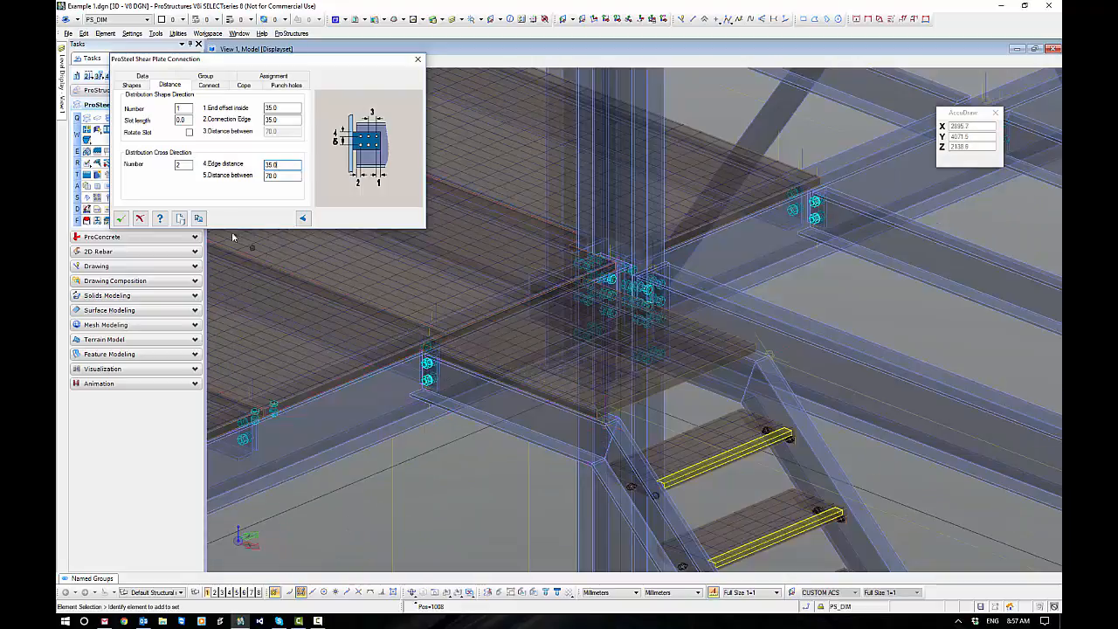
pyautogui.click(121, 218)
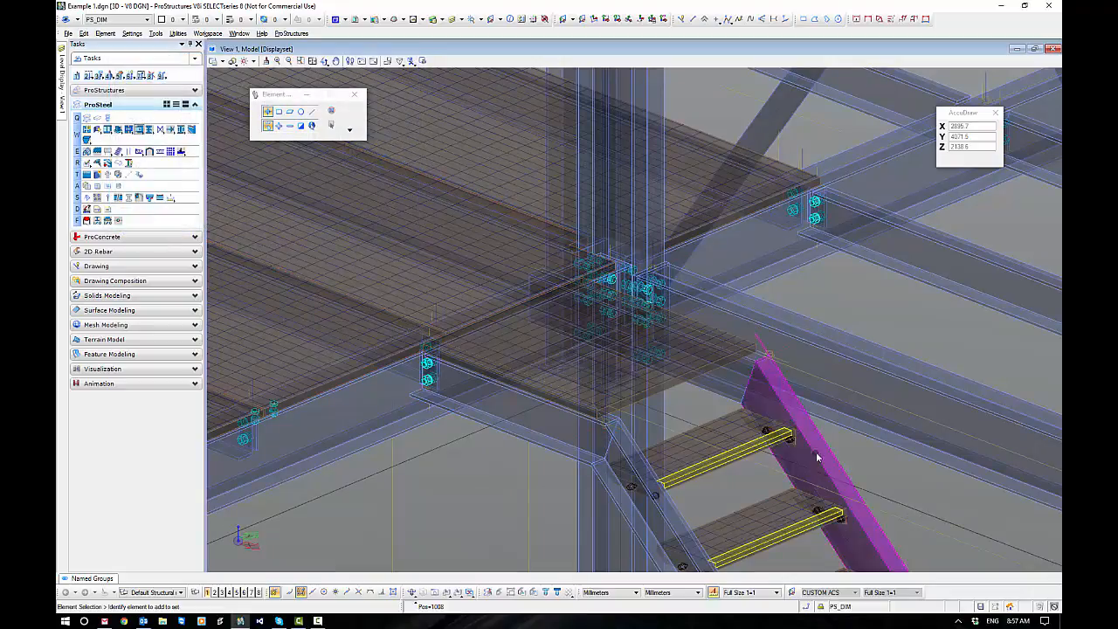
# Try to add a shear plate connection at the platform end of the landing stringer on the stair's other side.
pyautogui.keyDown('shift'); pyautogui.moveTo(818, 457); pyautogui.dragTo(814, 397, button='middle'); pyautogui.keyUp('shift')
pyautogui.scroll(2, 731, 359)
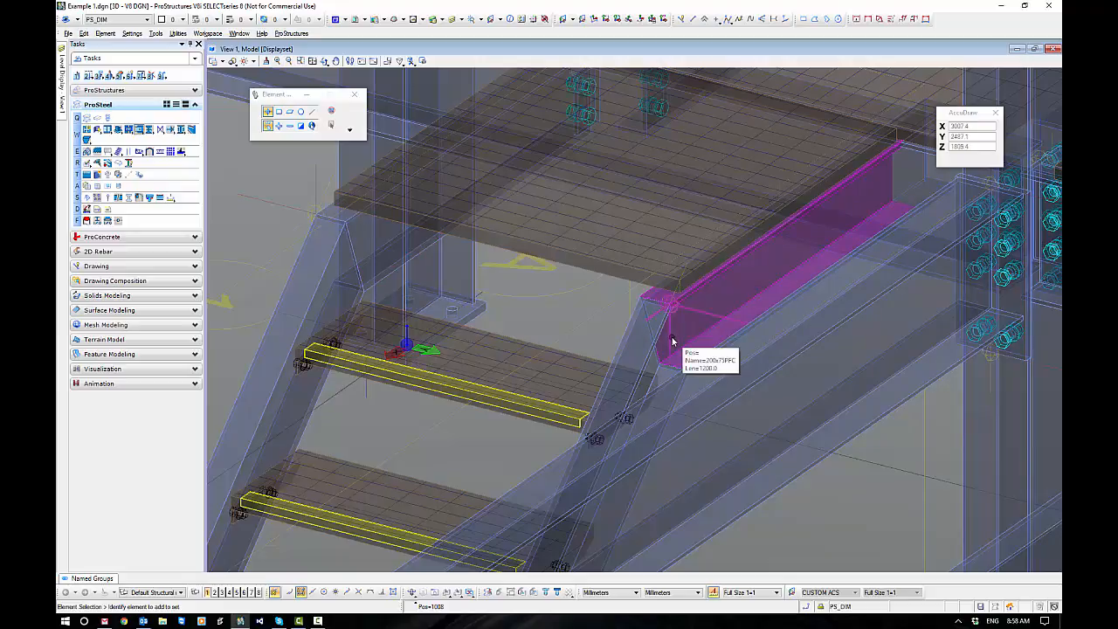
pyautogui.moveTo(855, 394); pyautogui.dragTo(668, 422, button='middle')
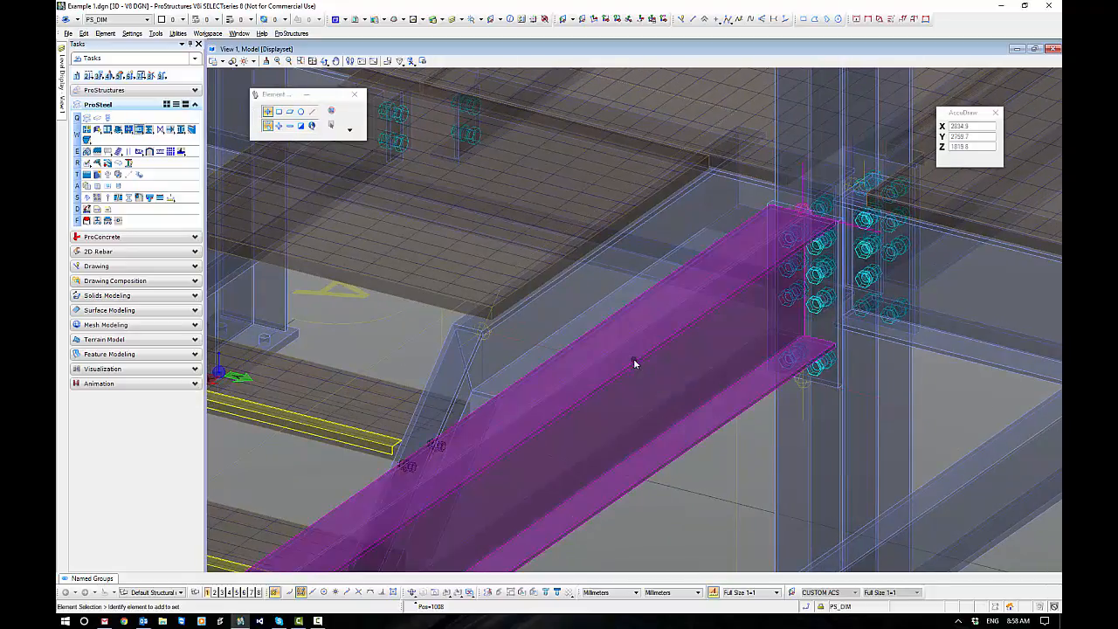
pyautogui.keyDown('shift'); pyautogui.moveTo(633, 361); pyautogui.dragTo(642, 370, button='middle'); pyautogui.keyUp('shift')
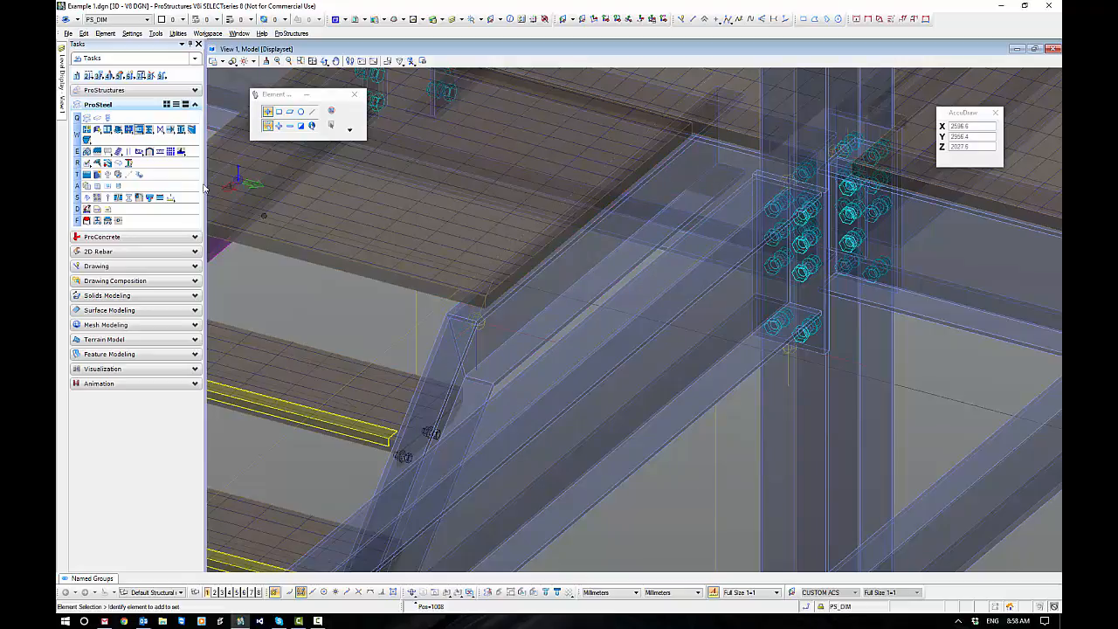
pyautogui.click(140, 131)
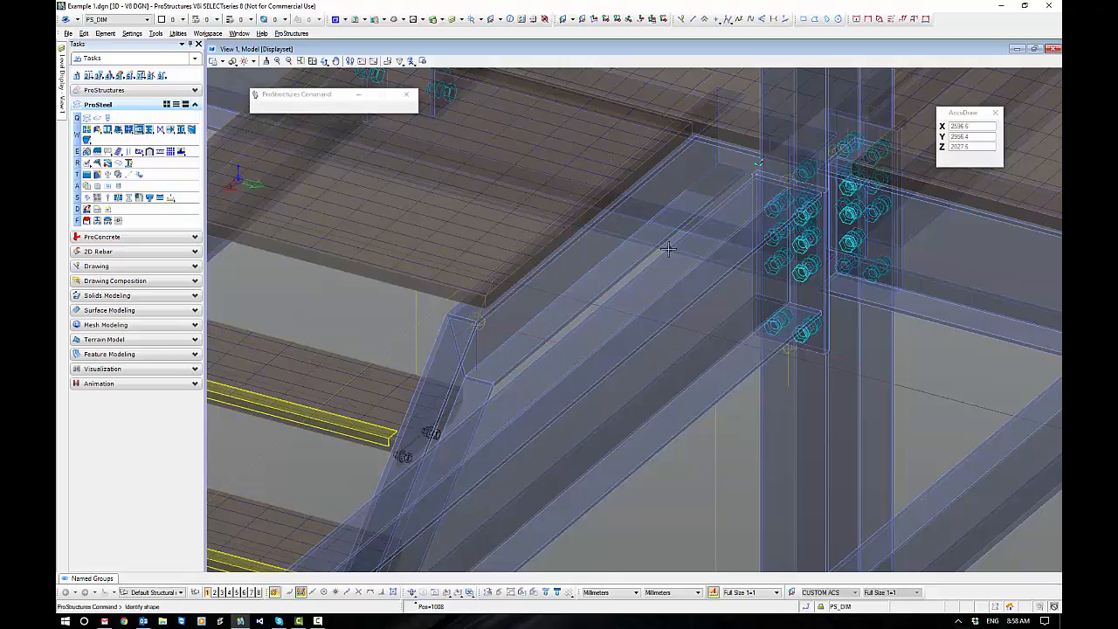
pyautogui.click(657, 249)
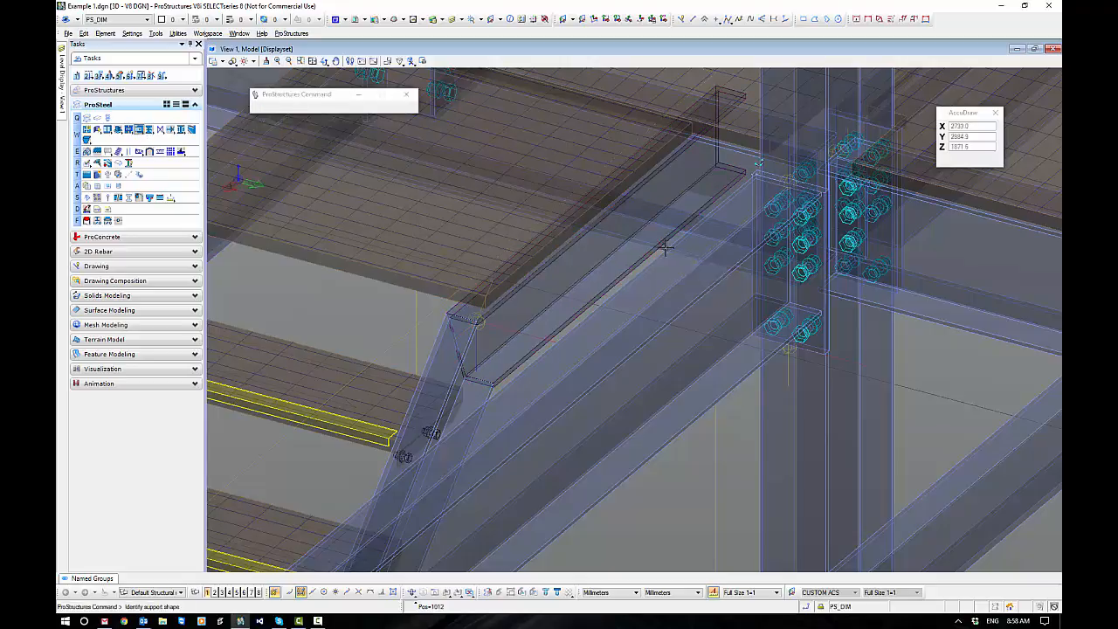
pyautogui.click(666, 249)
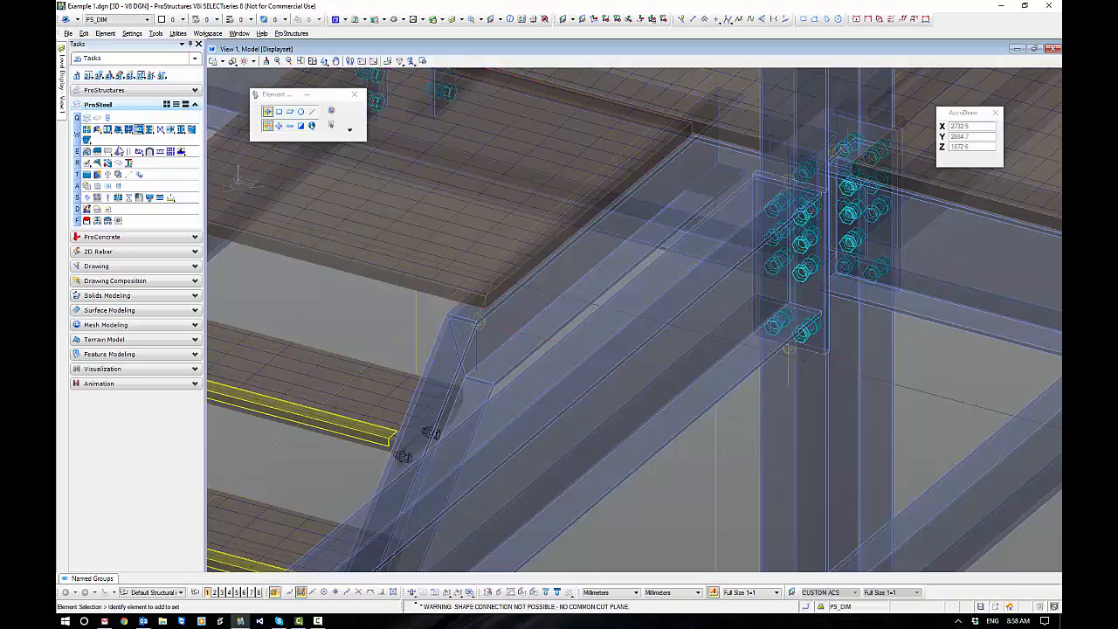
# Add a shear plate connection between the other landing stringer and the platform's edge beam.
pyautogui.click(141, 129)
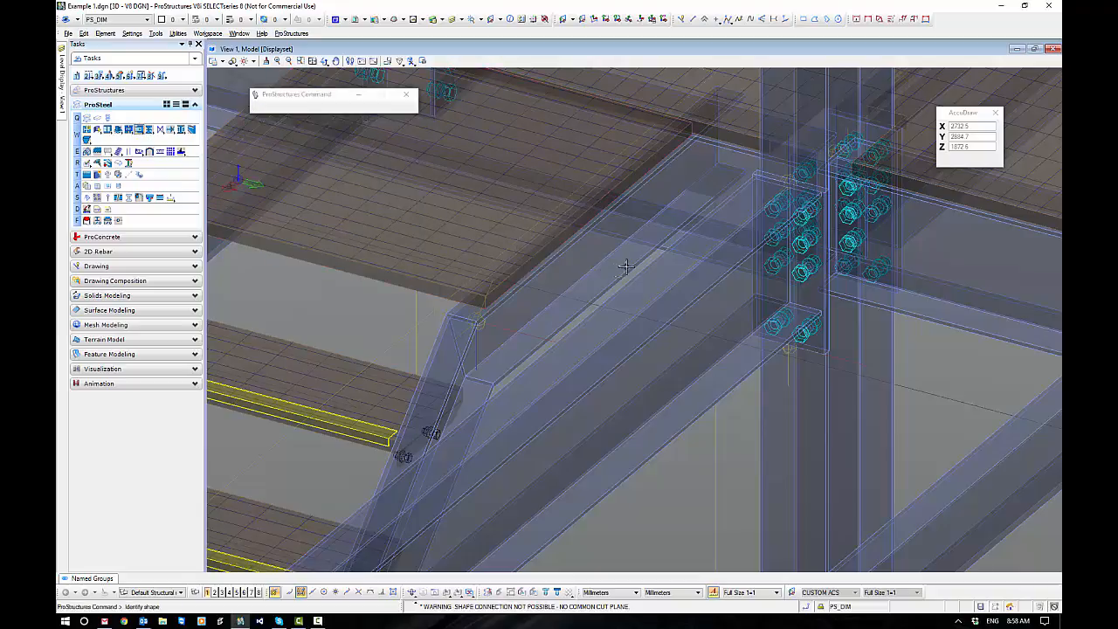
pyautogui.click(627, 267)
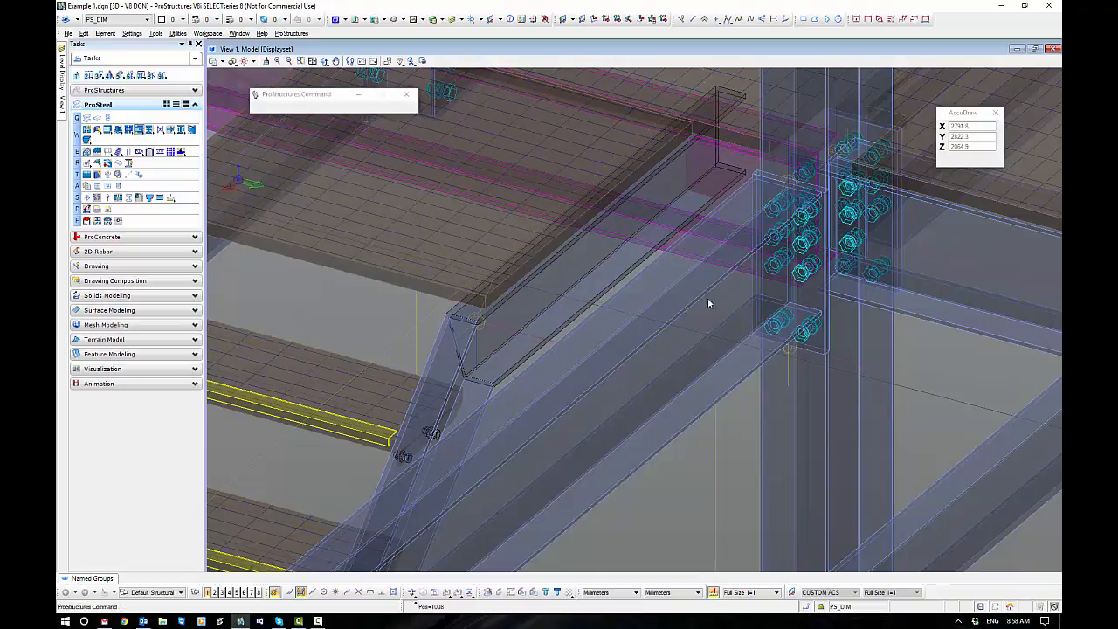
pyautogui.click(709, 305)
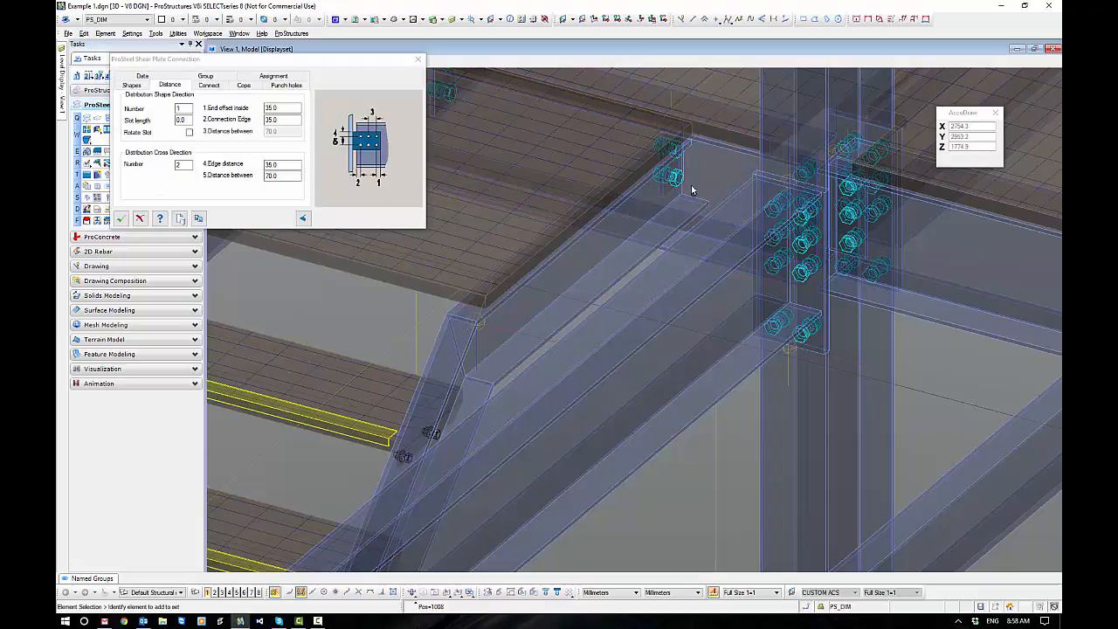
# Inspect the new shear plate's fit, enable Lower Edge in its position selection, and accept the connection.
pyautogui.scroll(5, 696, 189)
pyautogui.moveTo(701, 192)
pyautogui.keyDown('shift'); pyautogui.mouseDown(button='middle')
pyautogui.moveTo(669, 160)
pyautogui.moveTo(707, 210)
pyautogui.mouseUp(button='middle'); pyautogui.keyUp('shift')
pyautogui.scroll(2, 707, 288)
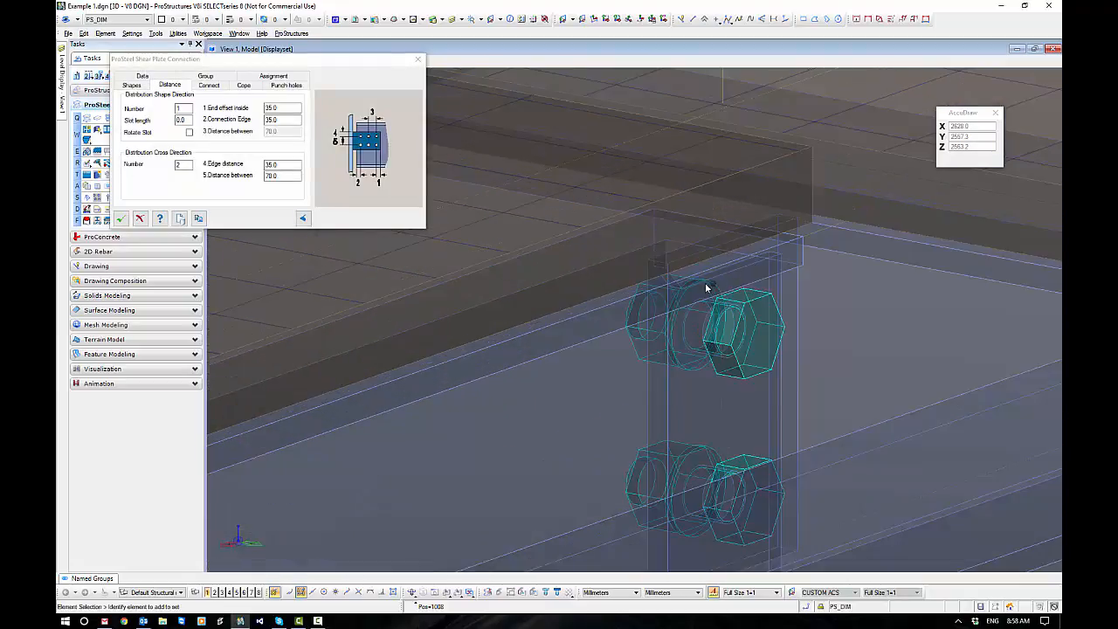
pyautogui.scroll(-3, 707, 267)
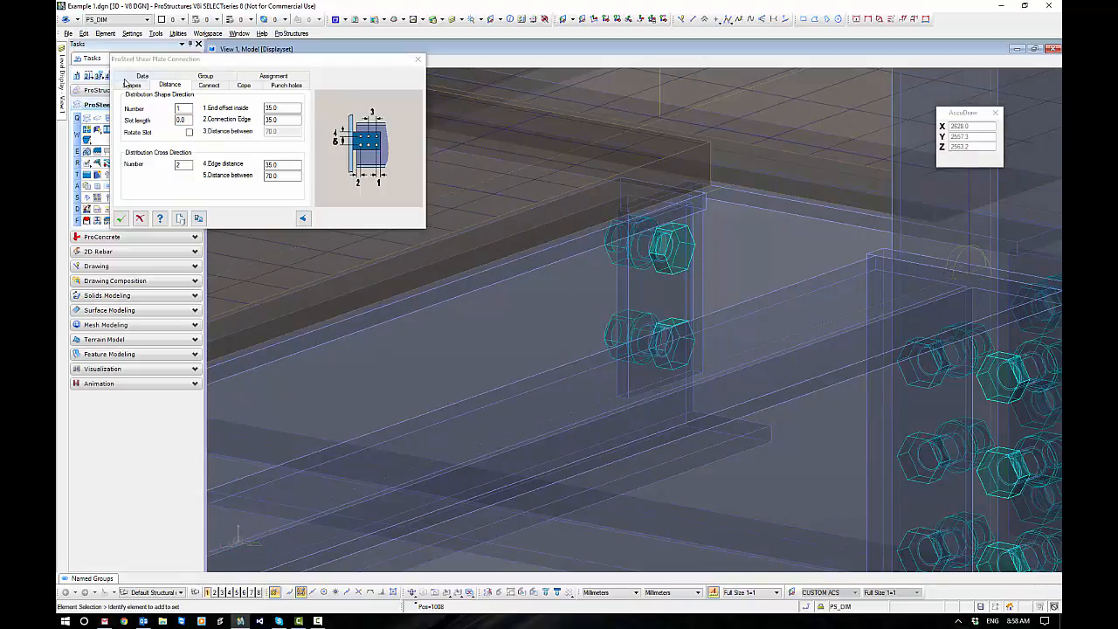
pyautogui.click(131, 85)
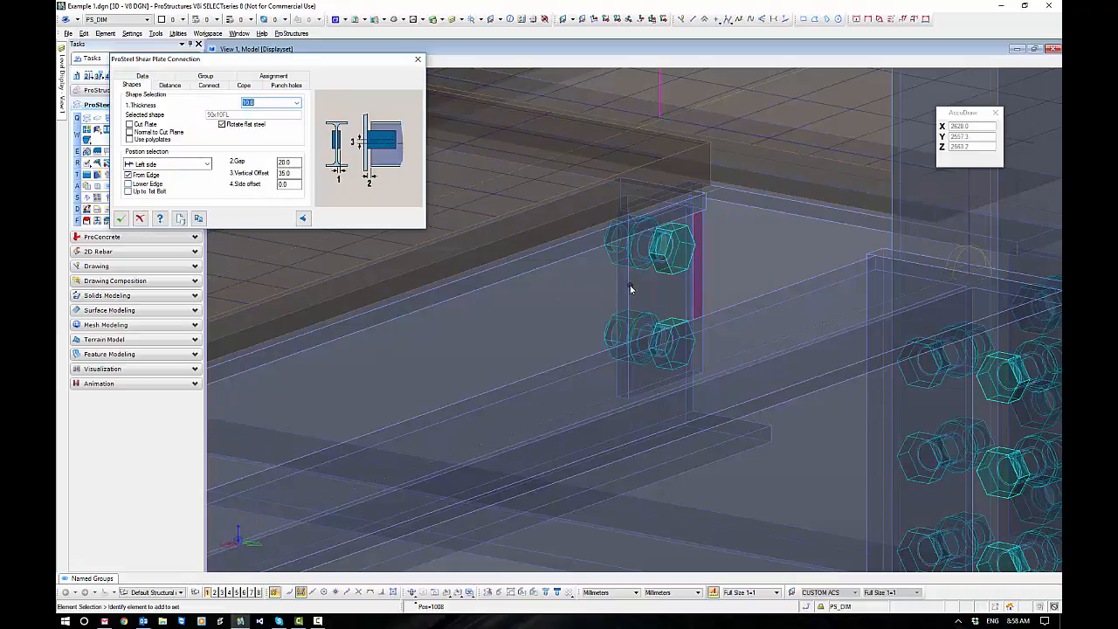
pyautogui.click(128, 184)
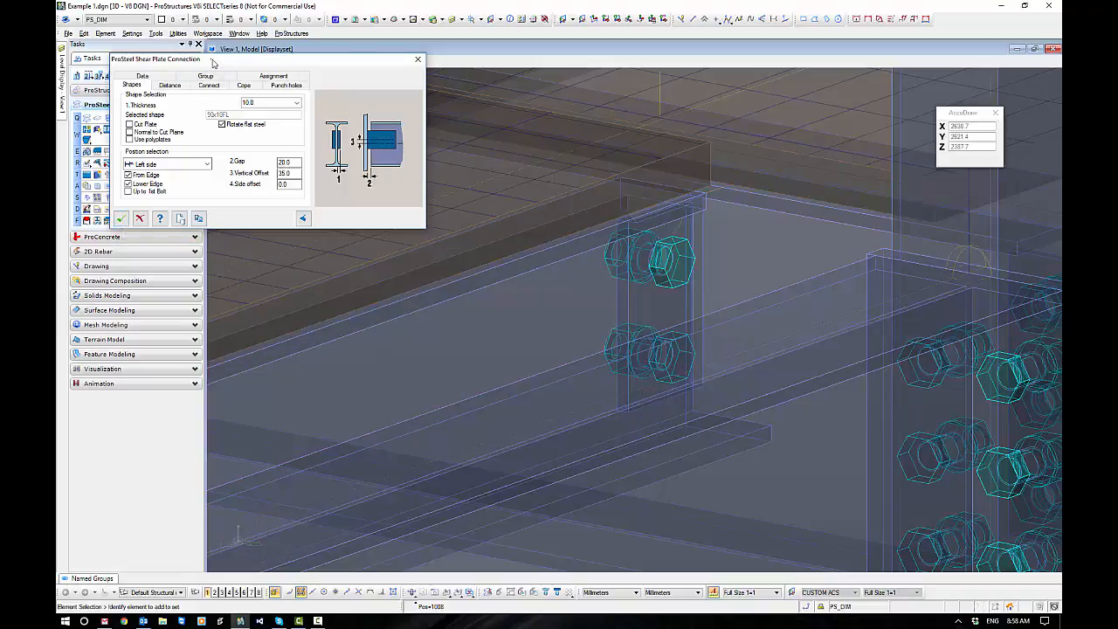
pyautogui.moveTo(212, 63); pyautogui.dragTo(529, 133)
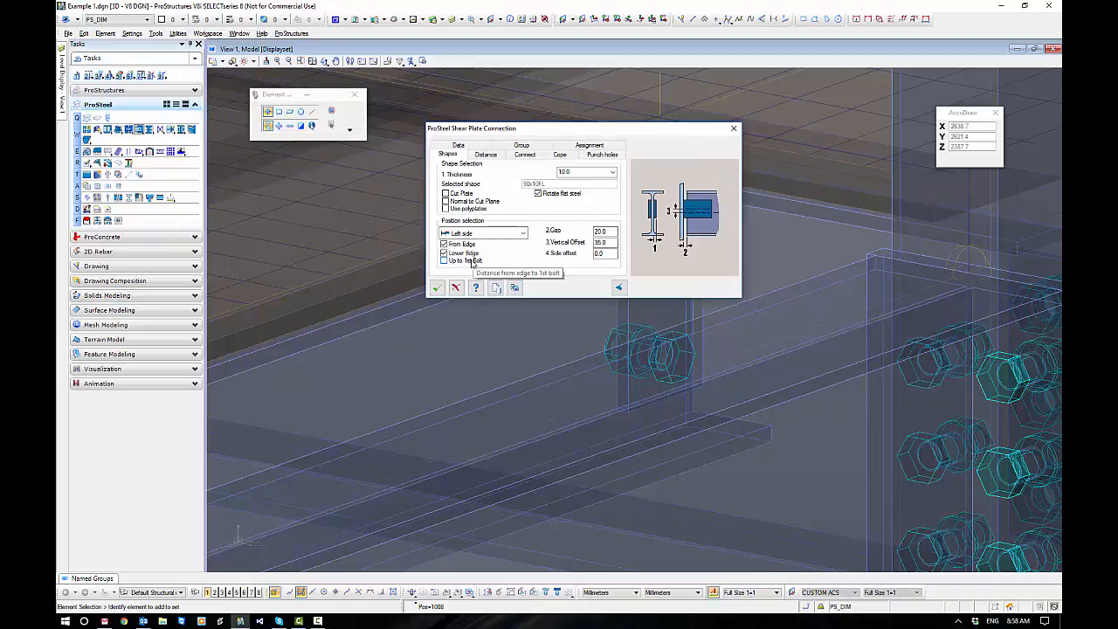
pyautogui.click(437, 288)
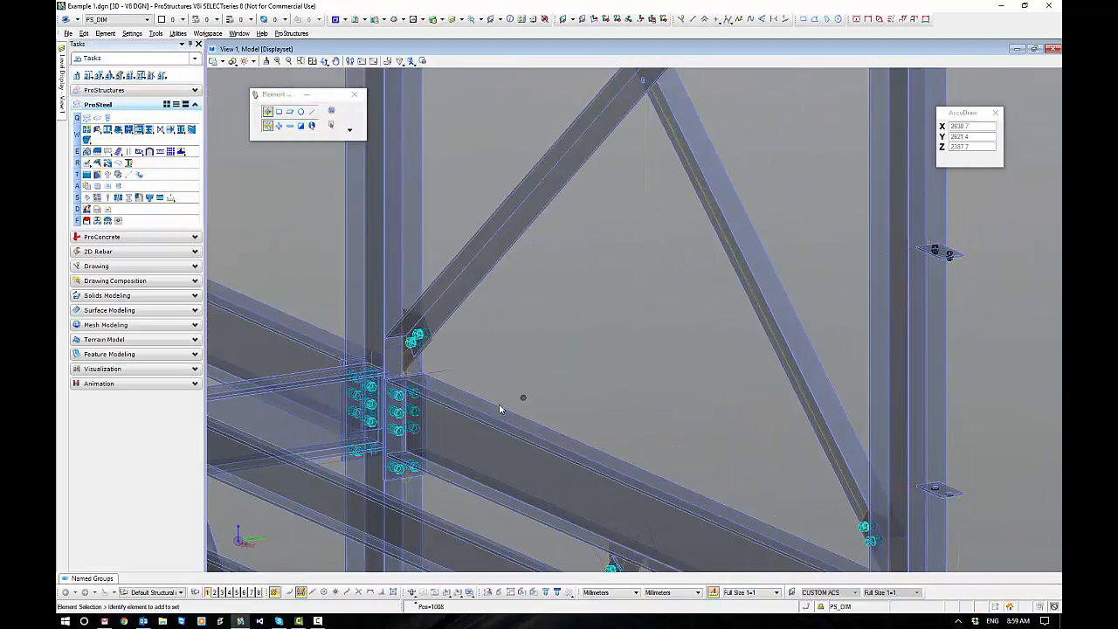
# Reopen the near landing stringer's shear plate connection for review and accept it with its existing settings.
pyautogui.scroll(-3, 499, 402)
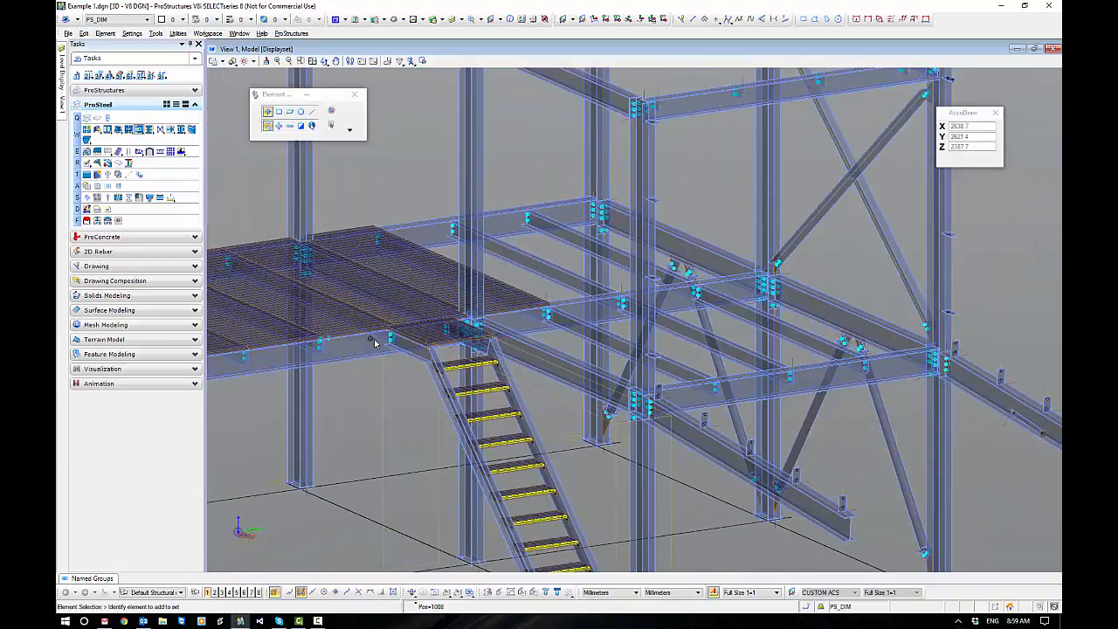
pyautogui.scroll(5, 500, 388)
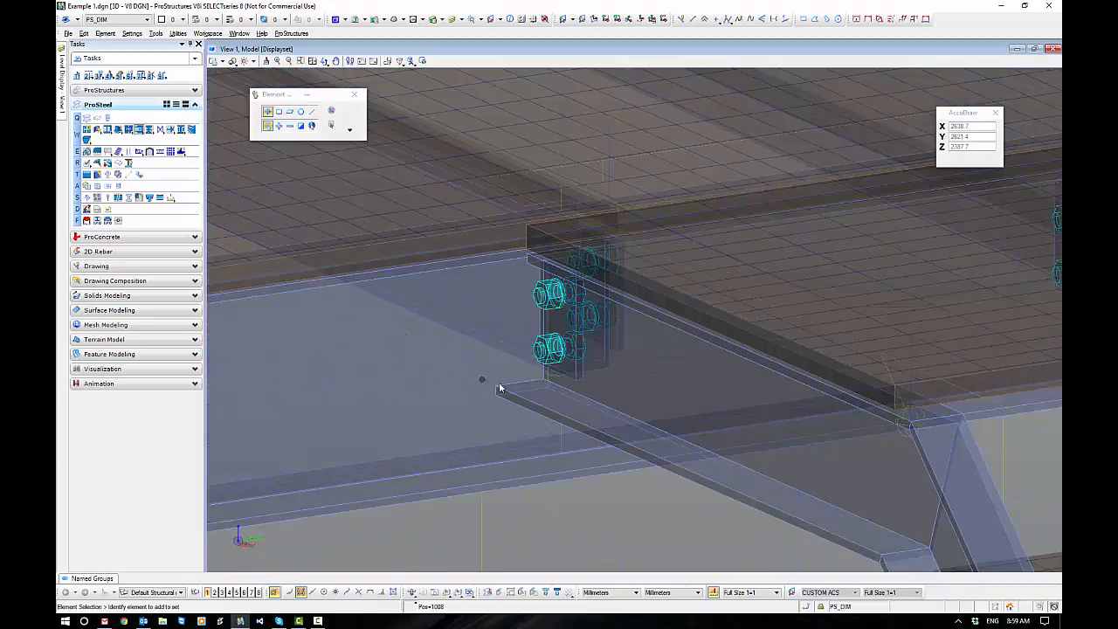
pyautogui.click(540, 328)
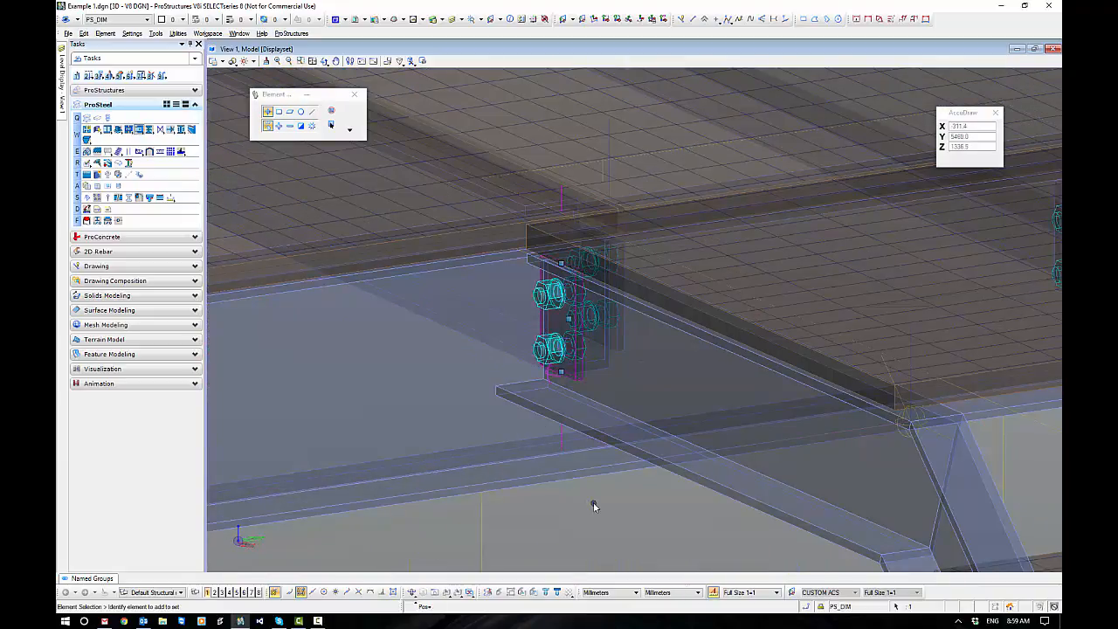
pyautogui.rightClick(598, 510)
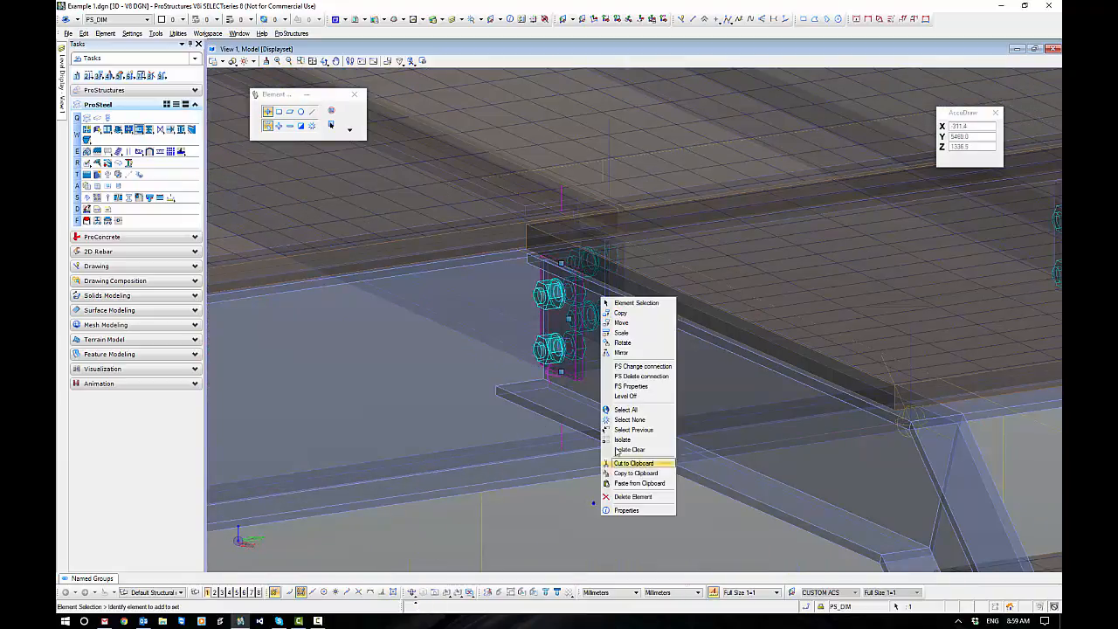
pyautogui.click(648, 367)
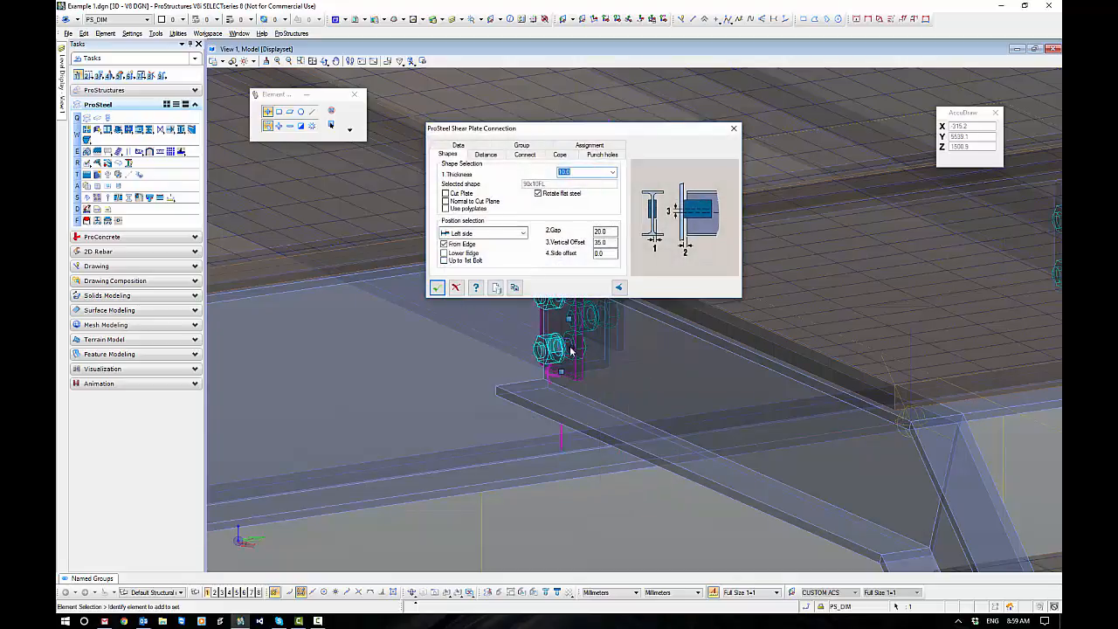
pyautogui.click(436, 287)
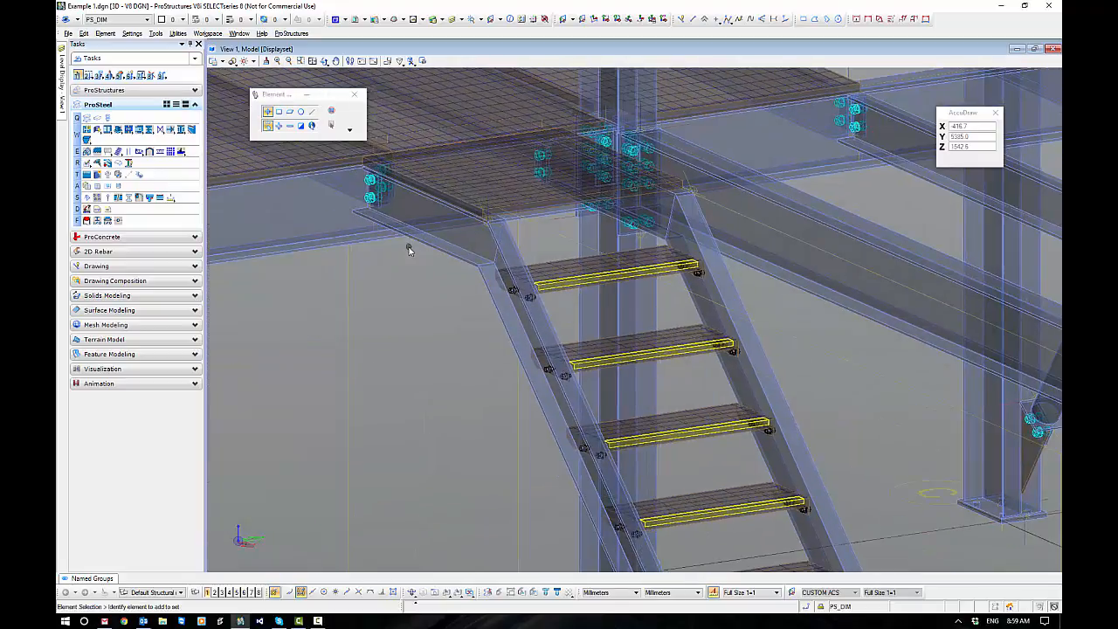
# Insert a Standard Stair in the open area beside the structure by setting its insertion point and direction.
pyautogui.keyDown('shift'); pyautogui.moveTo(408, 249); pyautogui.dragTo(495, 372, button='middle'); pyautogui.keyUp('shift')
pyautogui.keyDown('shift'); pyautogui.moveTo(496, 373); pyautogui.dragTo(495, 375); pyautogui.keyUp('shift')
pyautogui.scroll(-3, 478, 308)
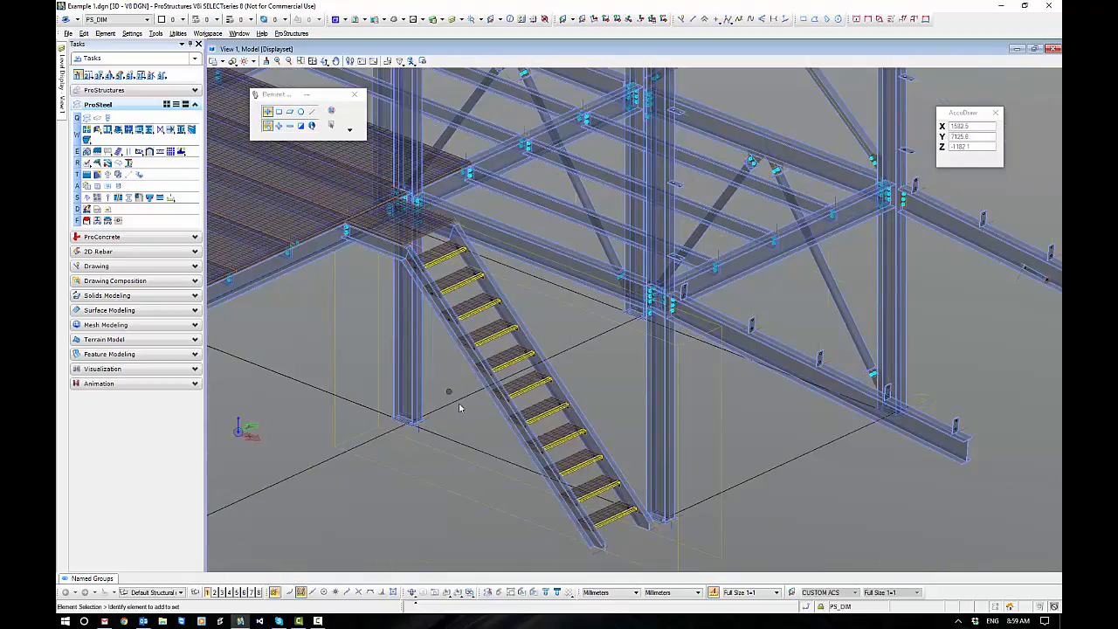
pyautogui.scroll(-6, 453, 377)
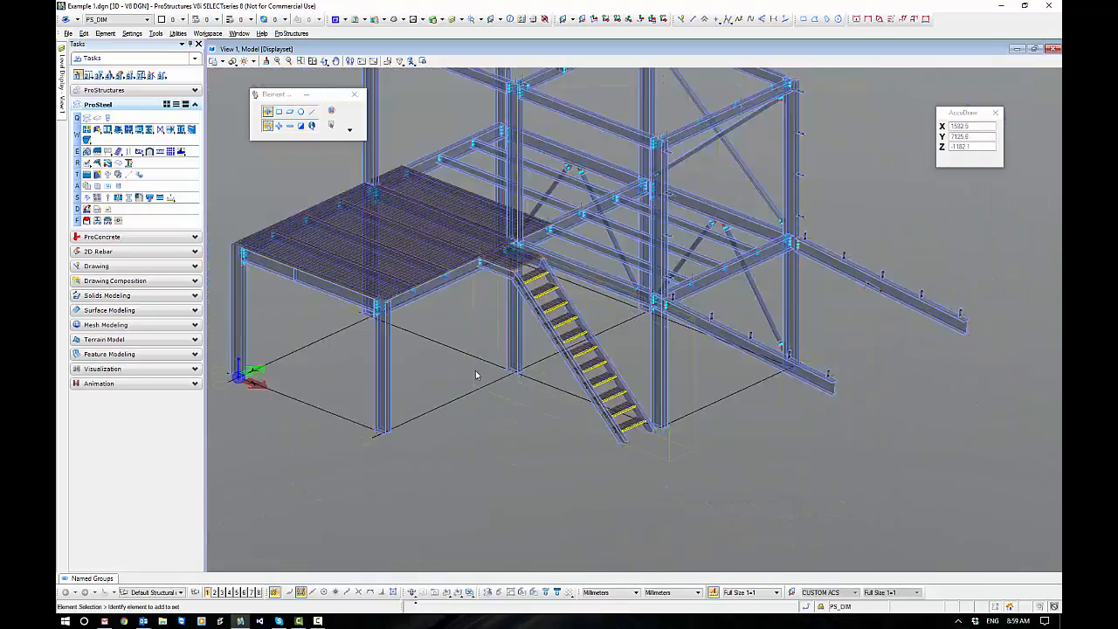
pyautogui.moveTo(601, 448); pyautogui.dragTo(507, 397, button='middle')
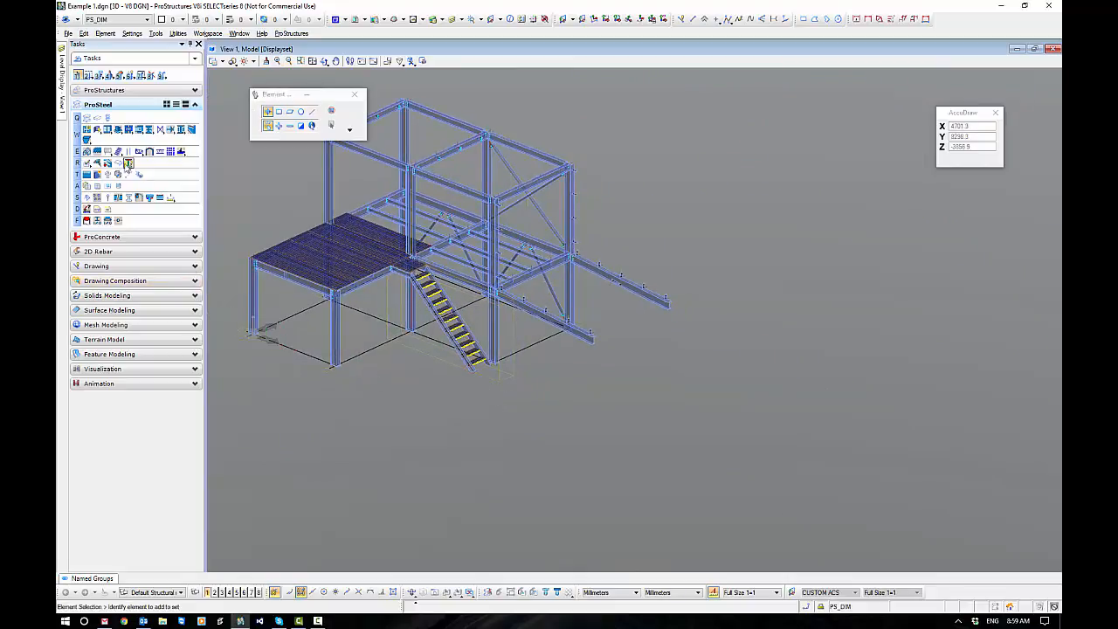
pyautogui.click(118, 152)
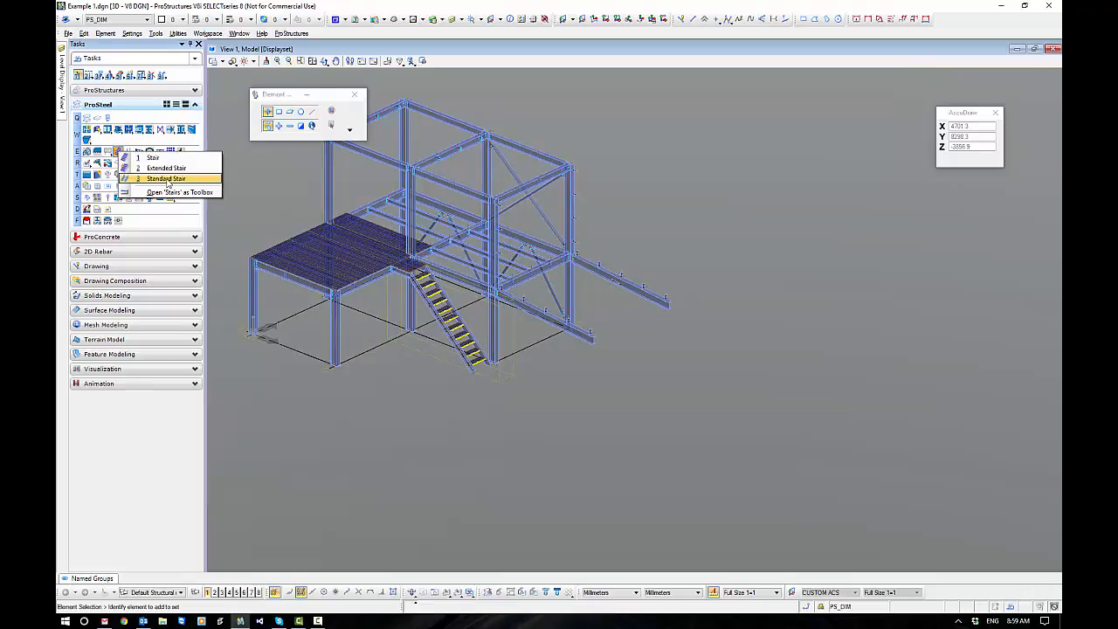
pyautogui.click(166, 179)
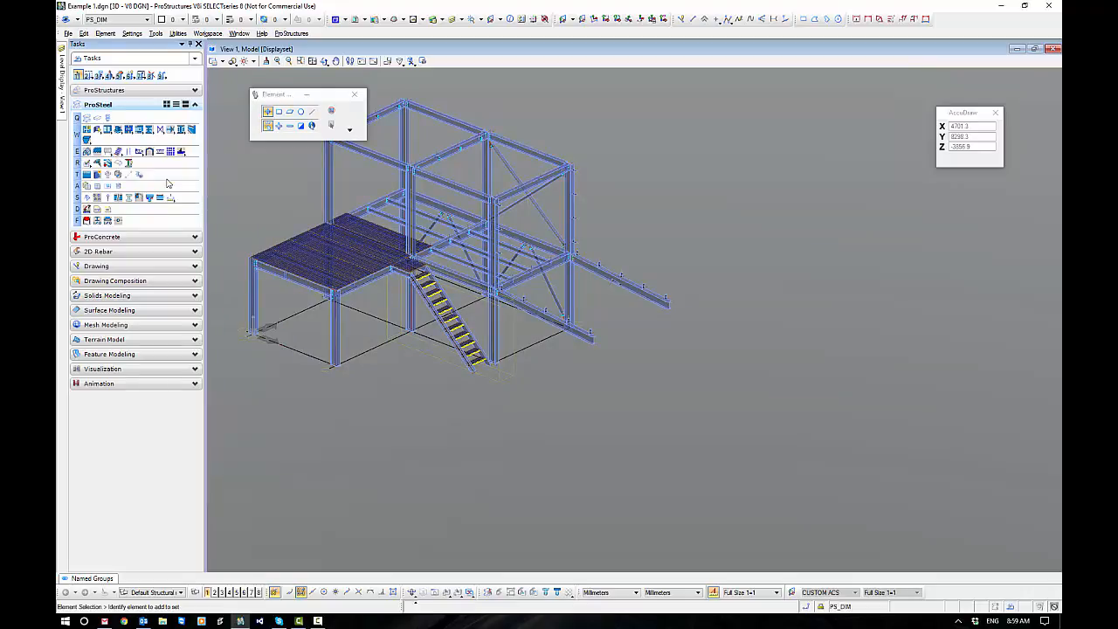
pyautogui.click(676, 492)
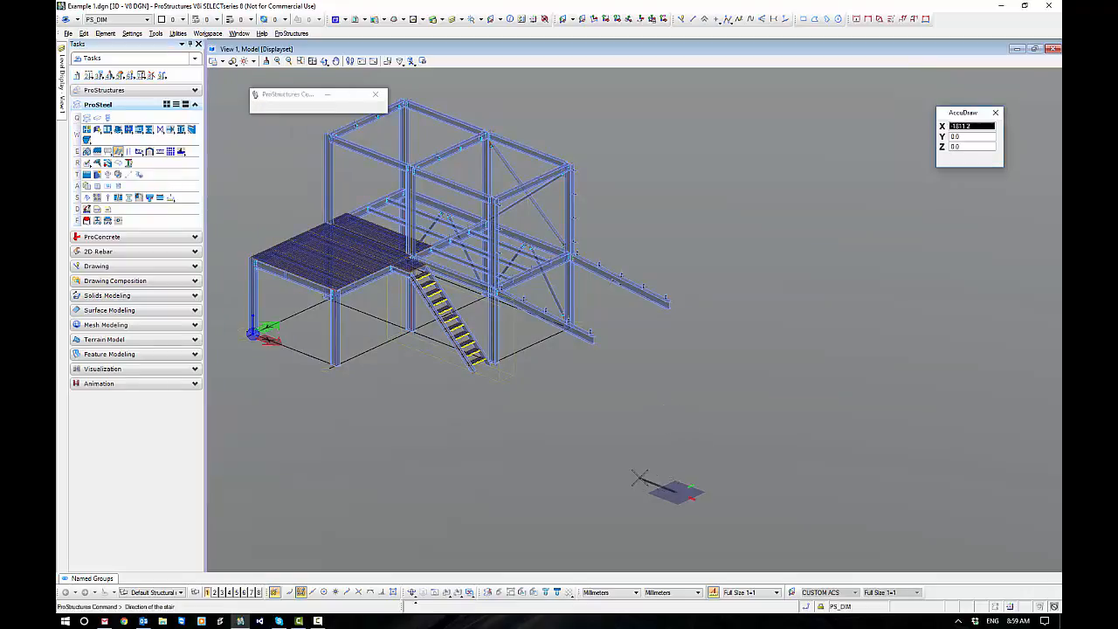
pyautogui.click(642, 478)
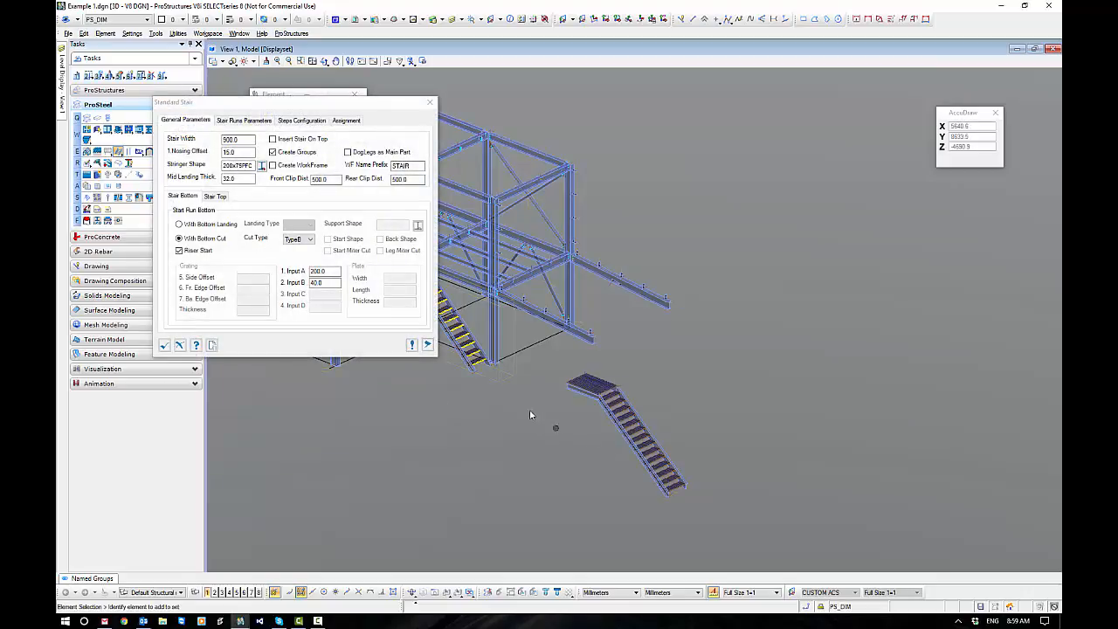
# Expand the Standard Stair preview diagram, inspect the new stair and its landing, and reposition the settings window.
pyautogui.click(427, 345)
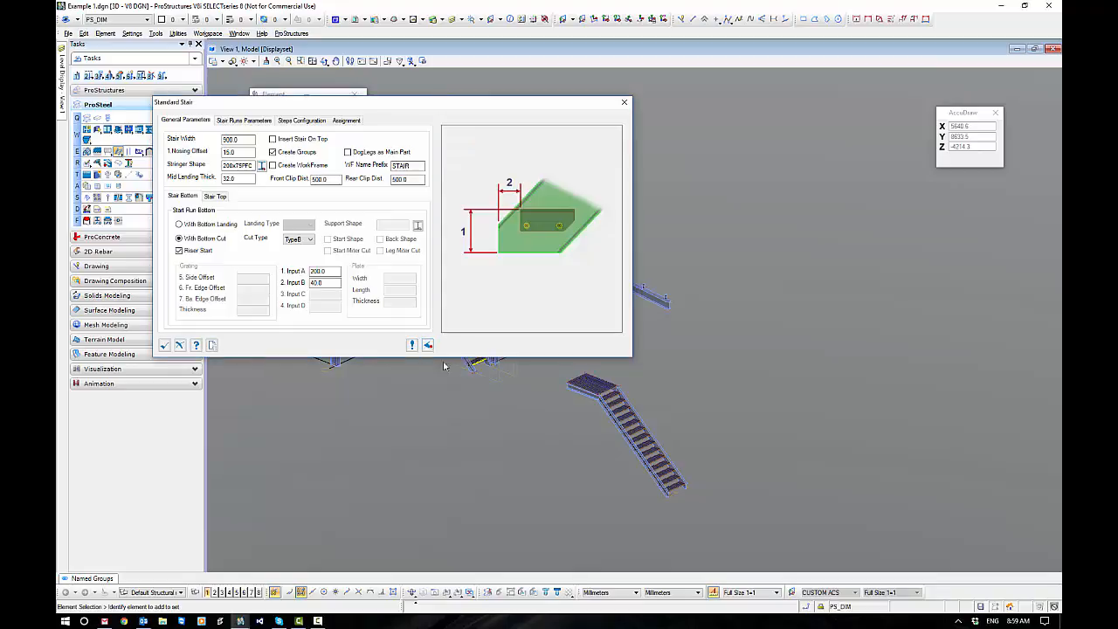
pyautogui.scroll(2, 636, 511)
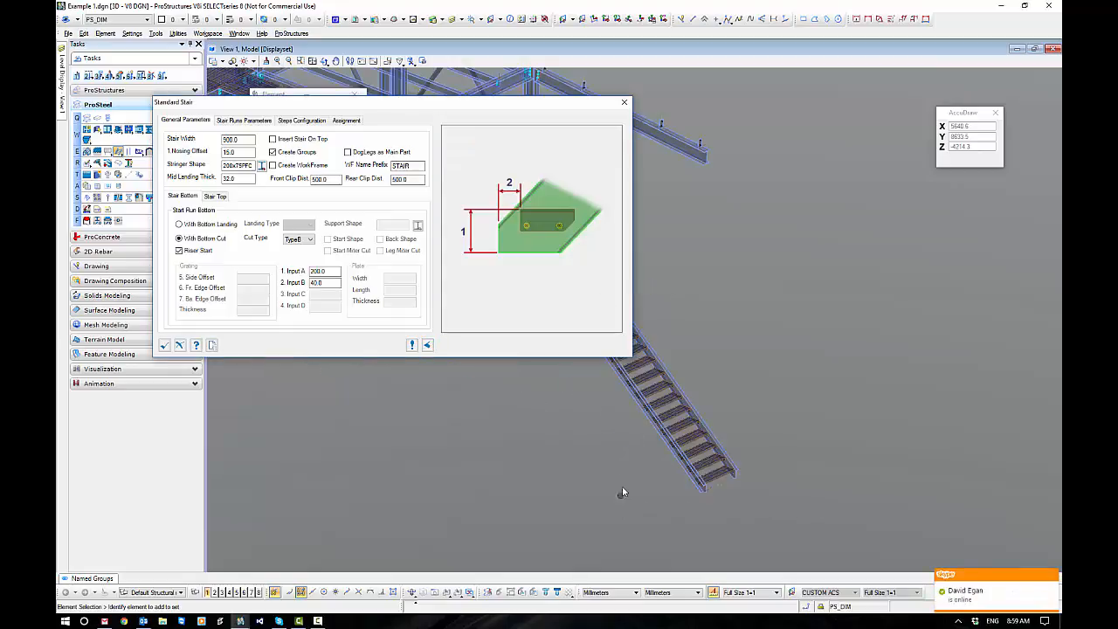
pyautogui.moveTo(622, 448); pyautogui.dragTo(774, 403, button='middle')
pyautogui.moveTo(774, 404); pyautogui.dragTo(780, 396)
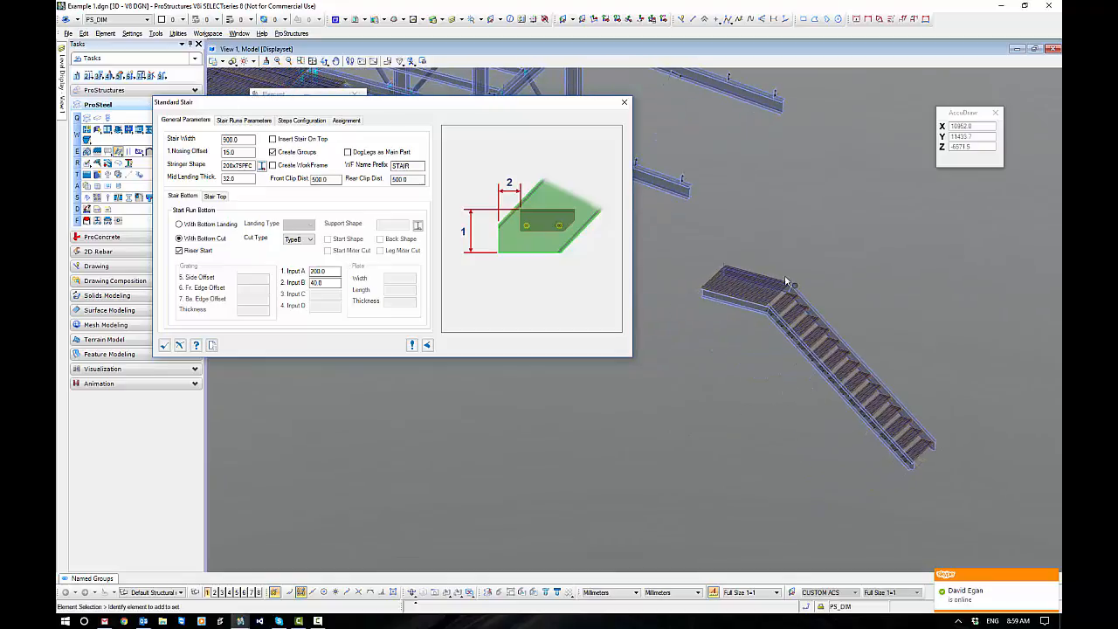
pyautogui.scroll(2, 782, 281)
pyautogui.keyDown('shift'); pyautogui.moveTo(889, 488); pyautogui.dragTo(759, 420, button='middle'); pyautogui.keyUp('shift')
pyautogui.scroll(-2, 804, 446)
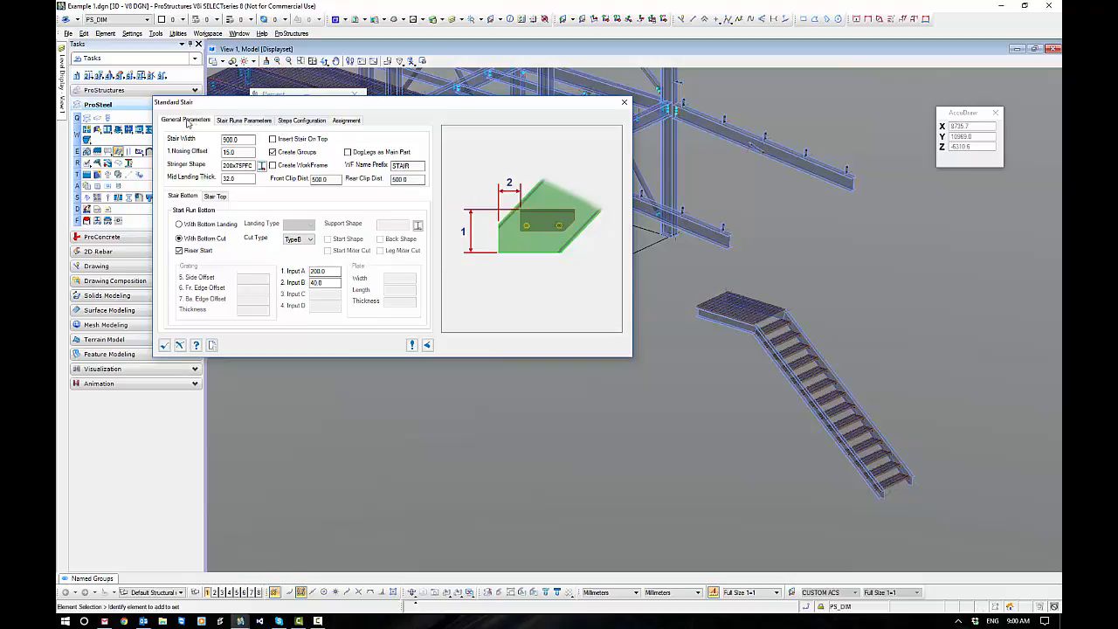
pyautogui.moveTo(245, 108); pyautogui.dragTo(284, 169)
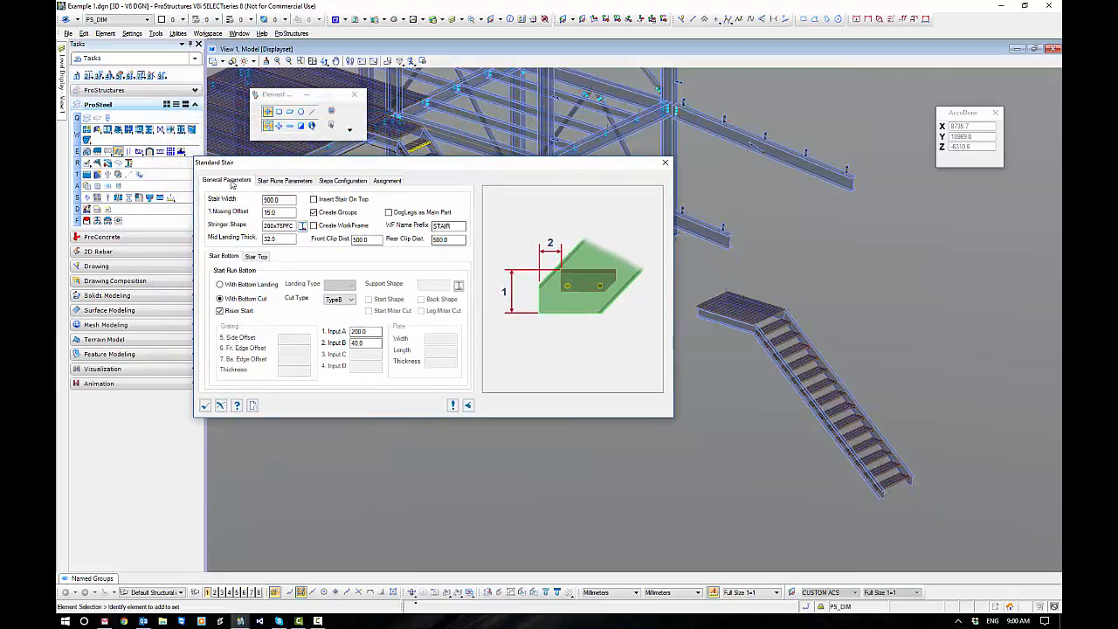
# Review the general stair parameters, keeping the stair width at 900 and checking nosing offset, mid landing thickness, front clip distance and workframe option.
pyautogui.doubleClick(278, 200)
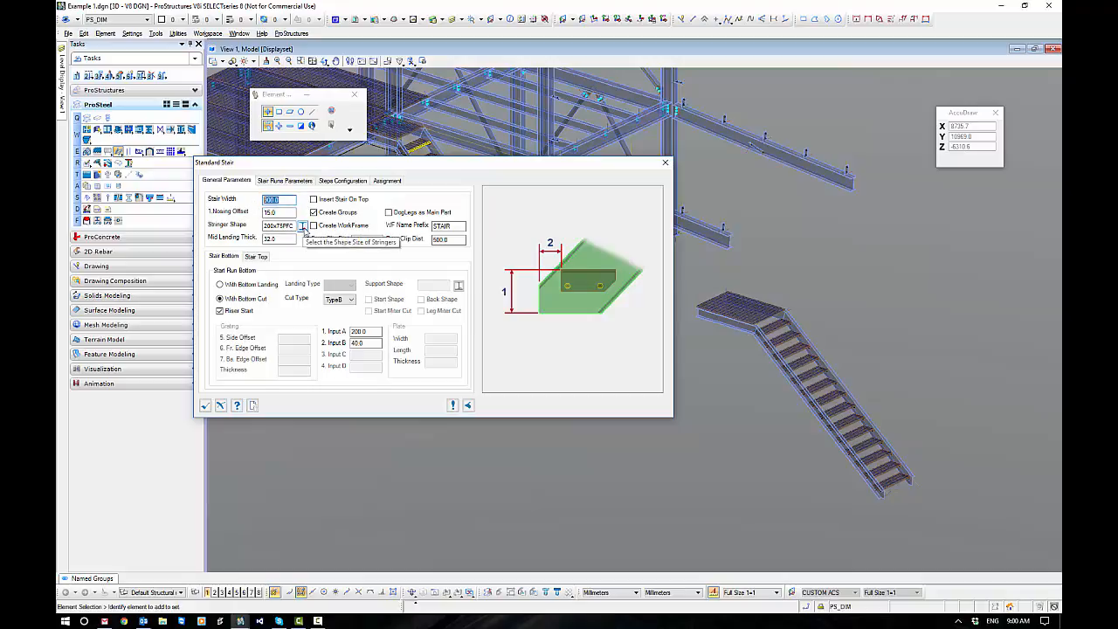
pyautogui.write('900')
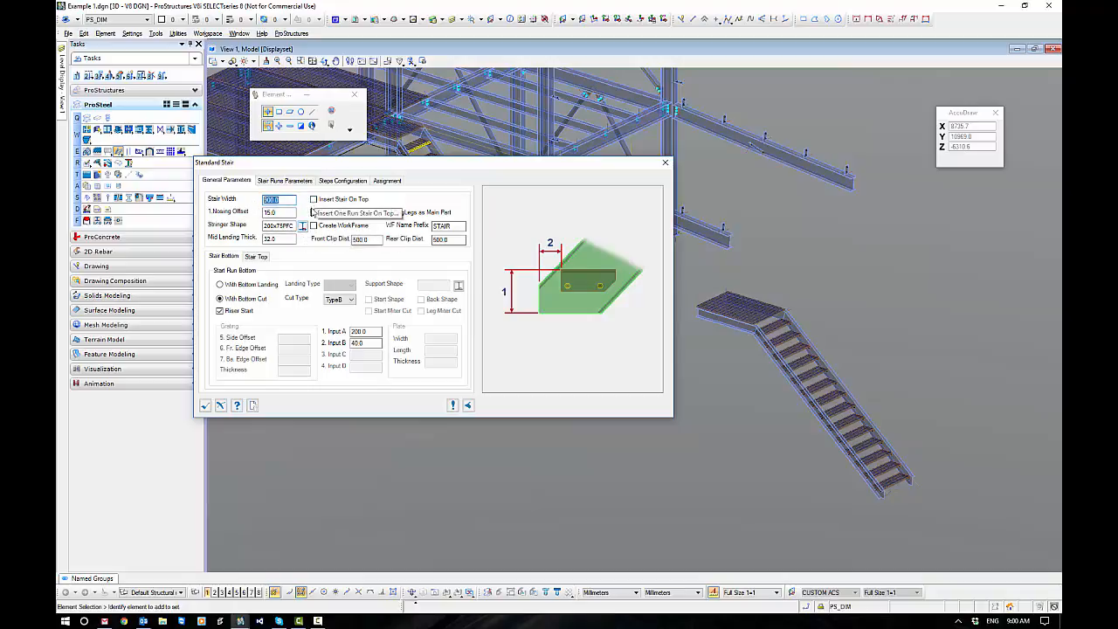
pyautogui.doubleClick(273, 213)
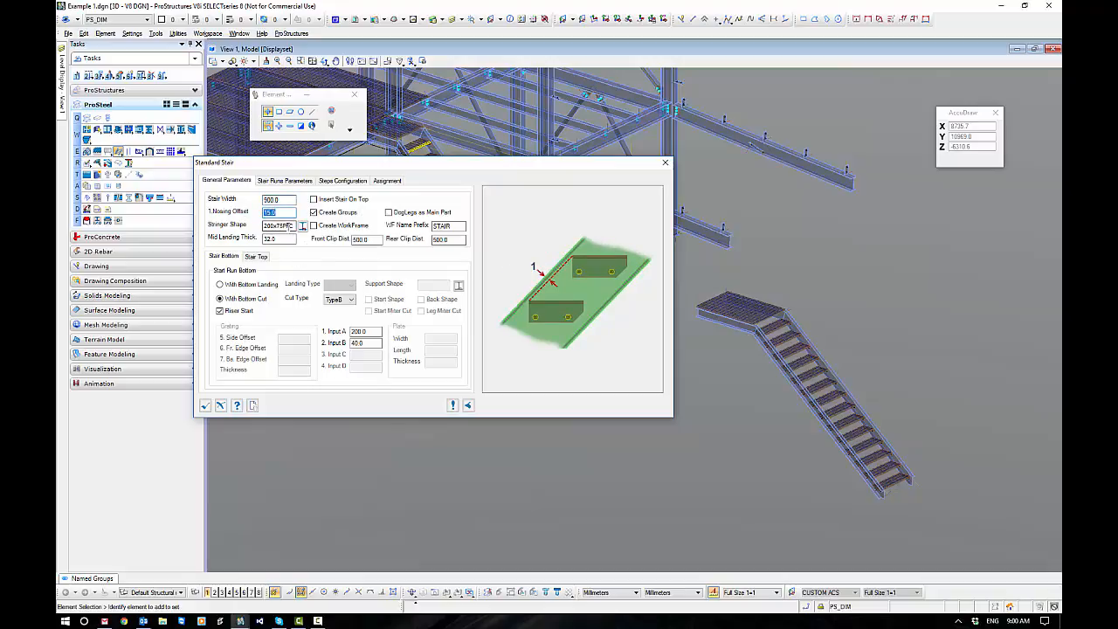
pyautogui.doubleClick(286, 238)
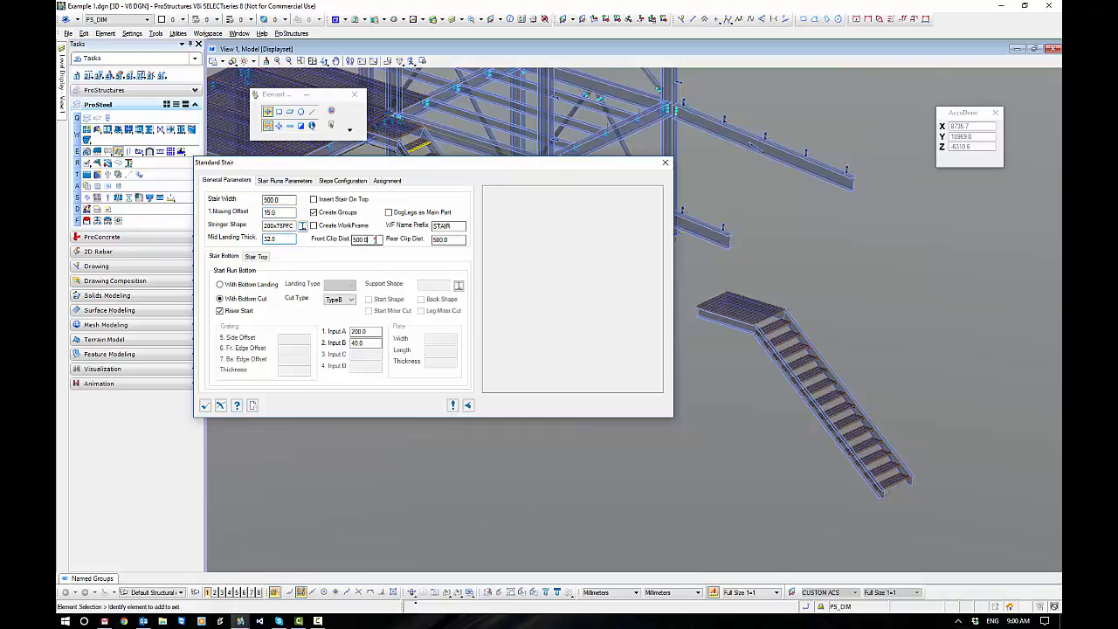
pyautogui.click(376, 239)
pyautogui.click(313, 225)
# Preview the bottom cut types from TypeA through TypeF for the stair's first run.
pyautogui.click(351, 300)
pyautogui.click(352, 300)
pyautogui.click(352, 301)
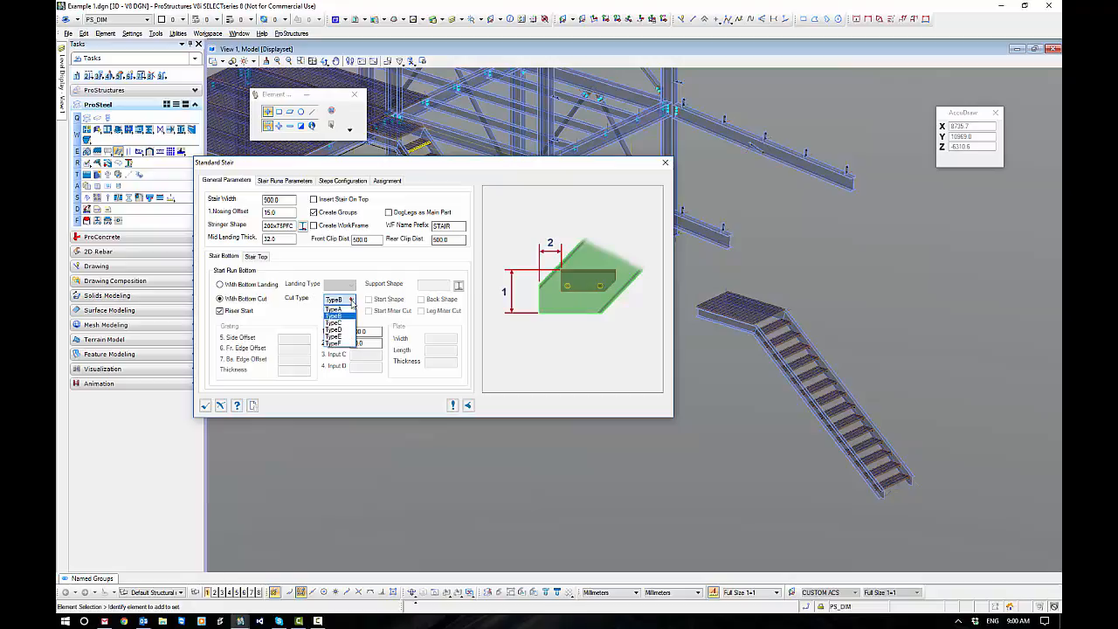
pyautogui.click(347, 309)
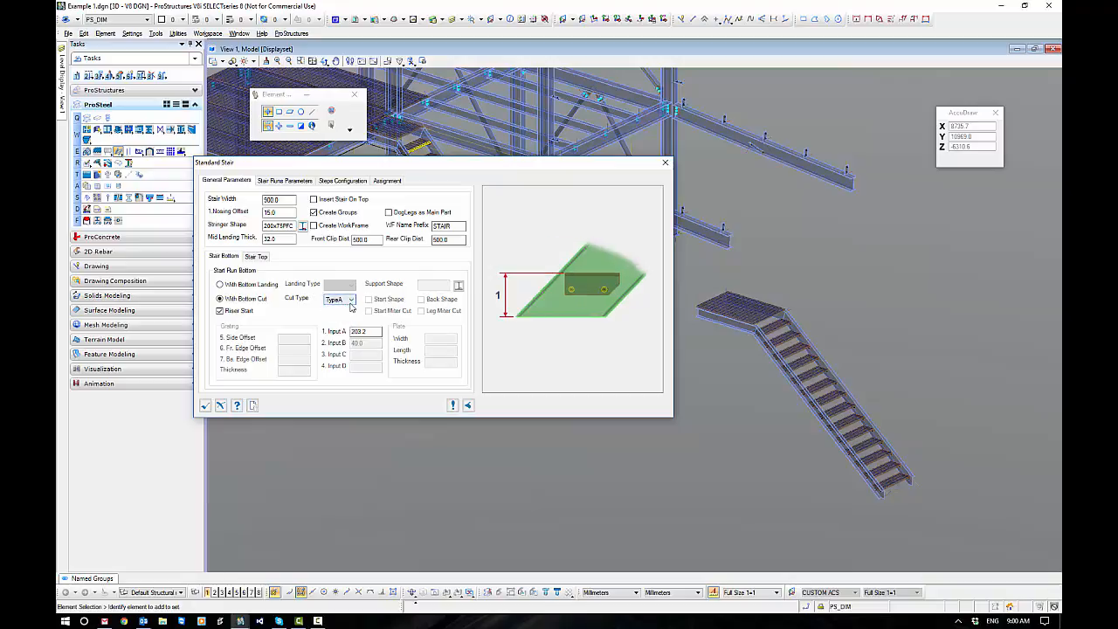
pyautogui.click(351, 299)
pyautogui.click(351, 316)
pyautogui.click(351, 299)
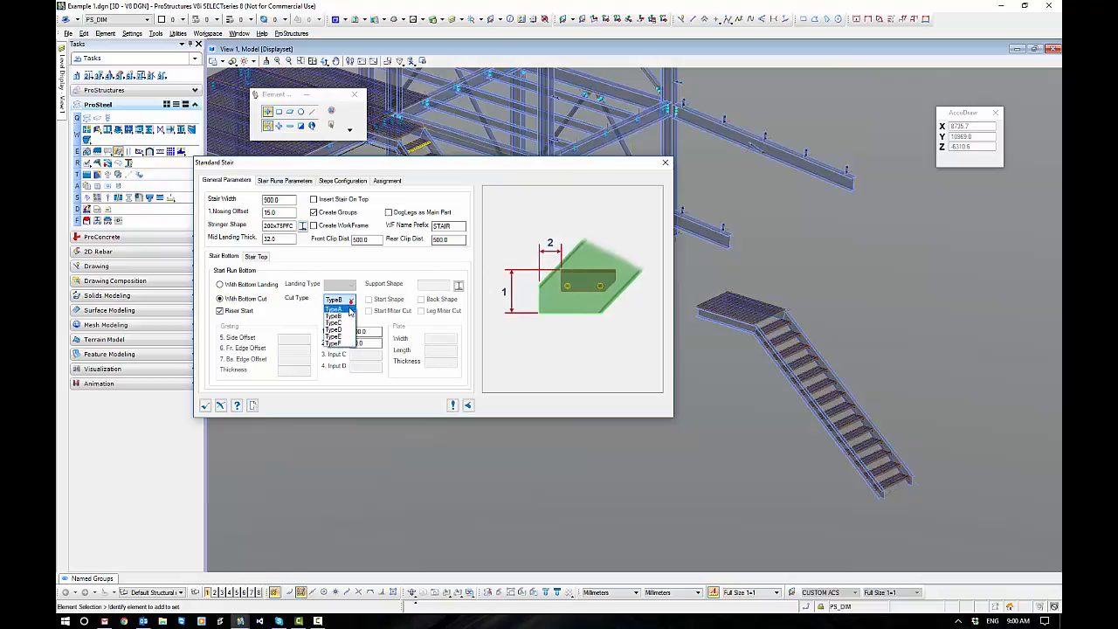
pyautogui.click(352, 323)
pyautogui.click(352, 301)
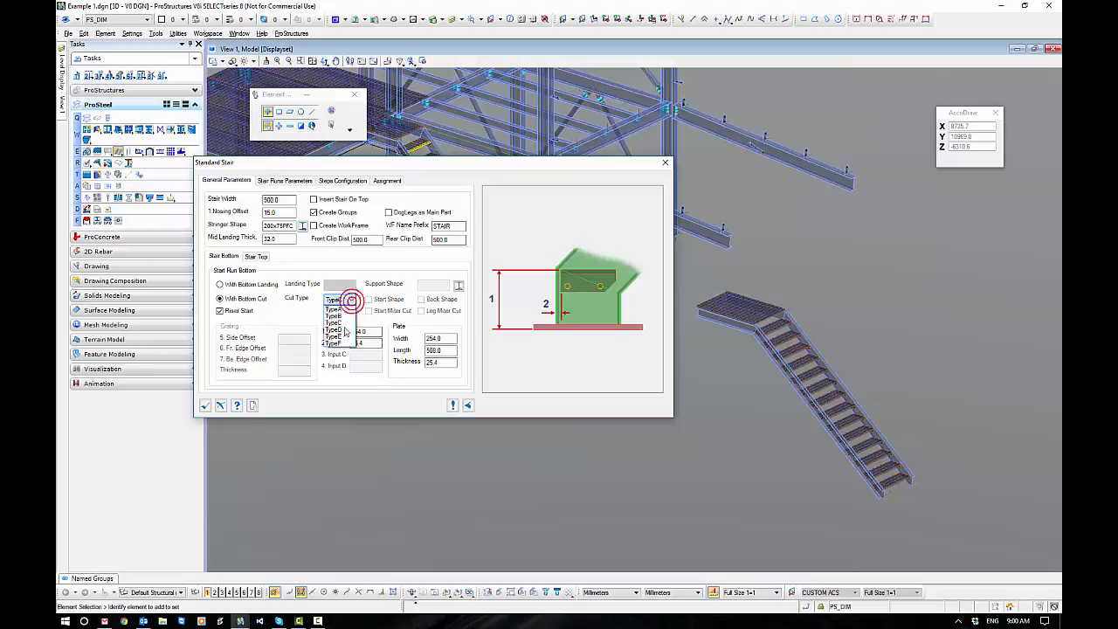
pyautogui.click(351, 330)
pyautogui.click(352, 301)
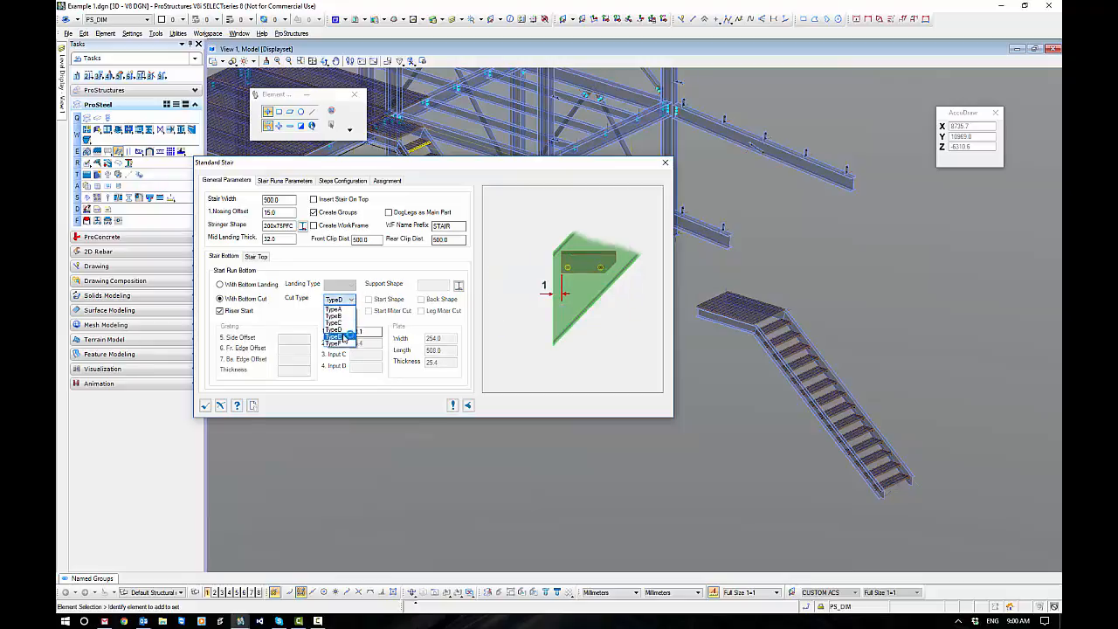
pyautogui.click(348, 337)
pyautogui.click(353, 300)
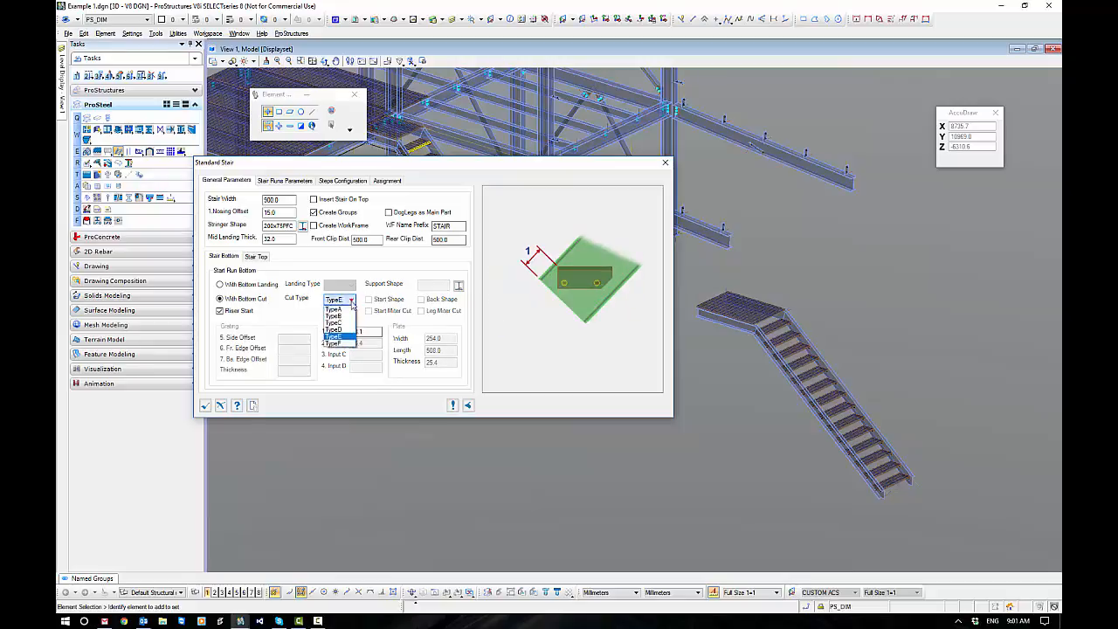
pyautogui.click(346, 343)
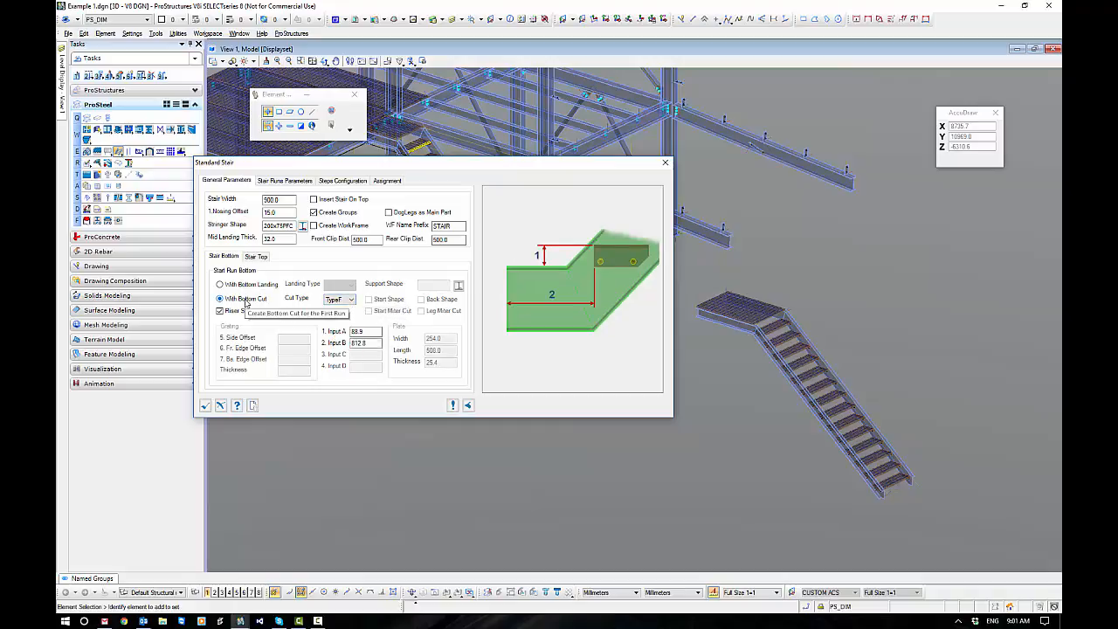
# Switch the stair bottom to a bottom landing and preview landing type TypeB.
pyautogui.click(221, 286)
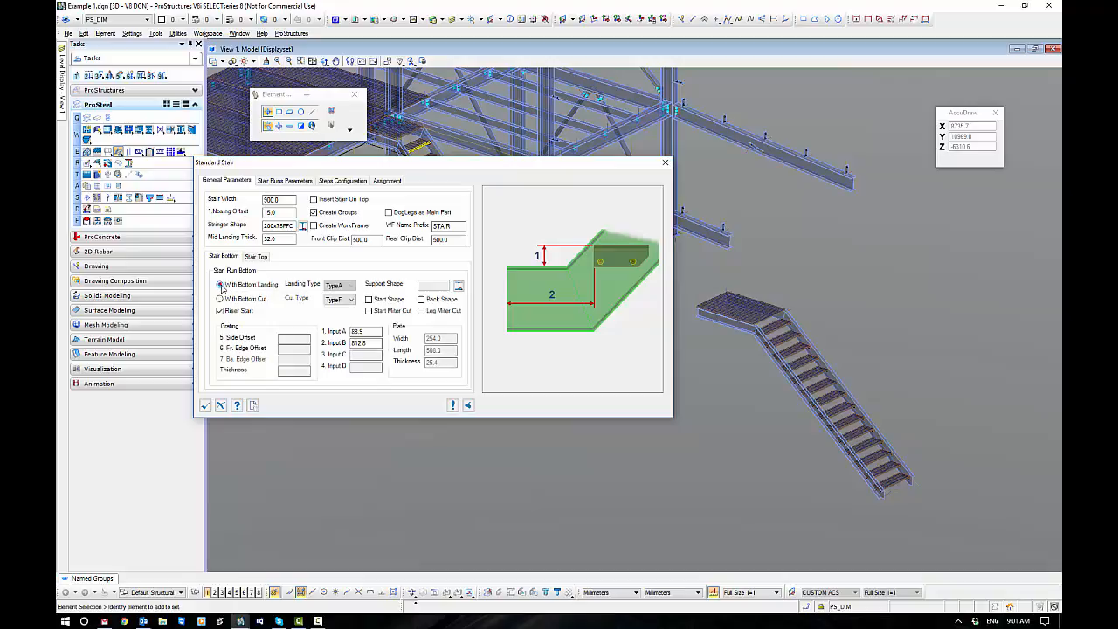
pyautogui.click(350, 289)
pyautogui.click(347, 300)
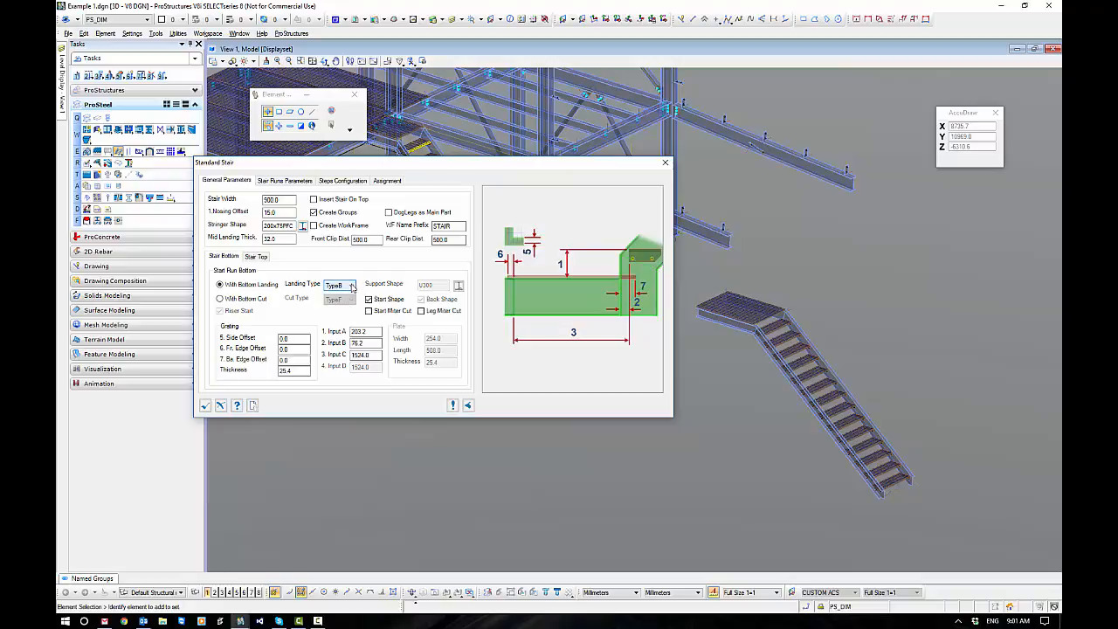
# Return the stair bottom to a bottom cut and set its cut type to TypeB.
pyautogui.click(247, 300)
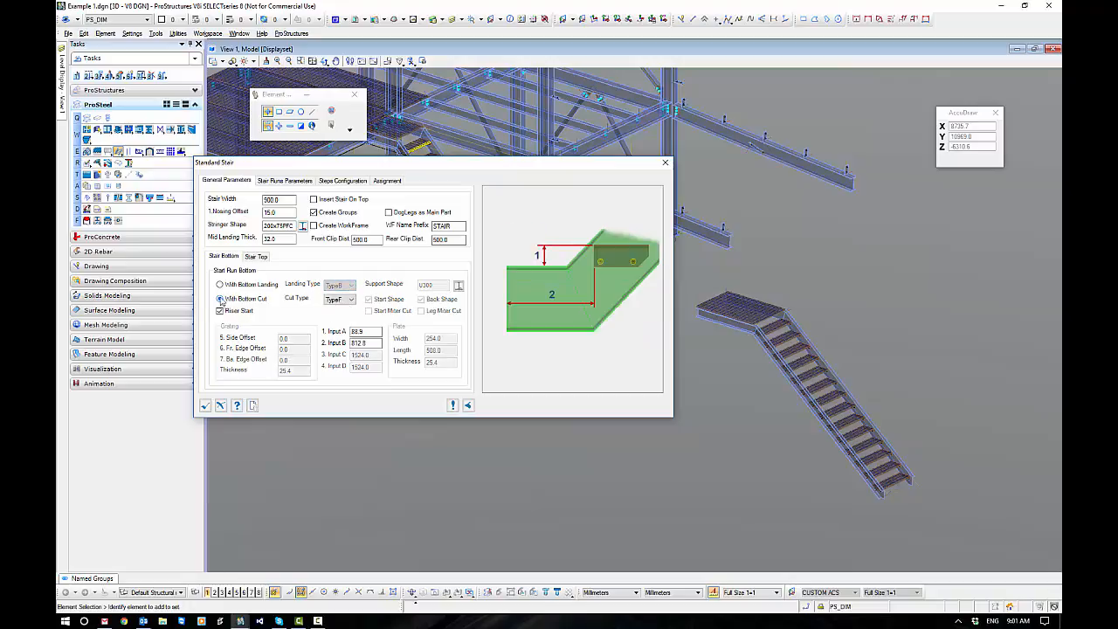
pyautogui.click(338, 302)
pyautogui.click(340, 312)
pyautogui.click(350, 299)
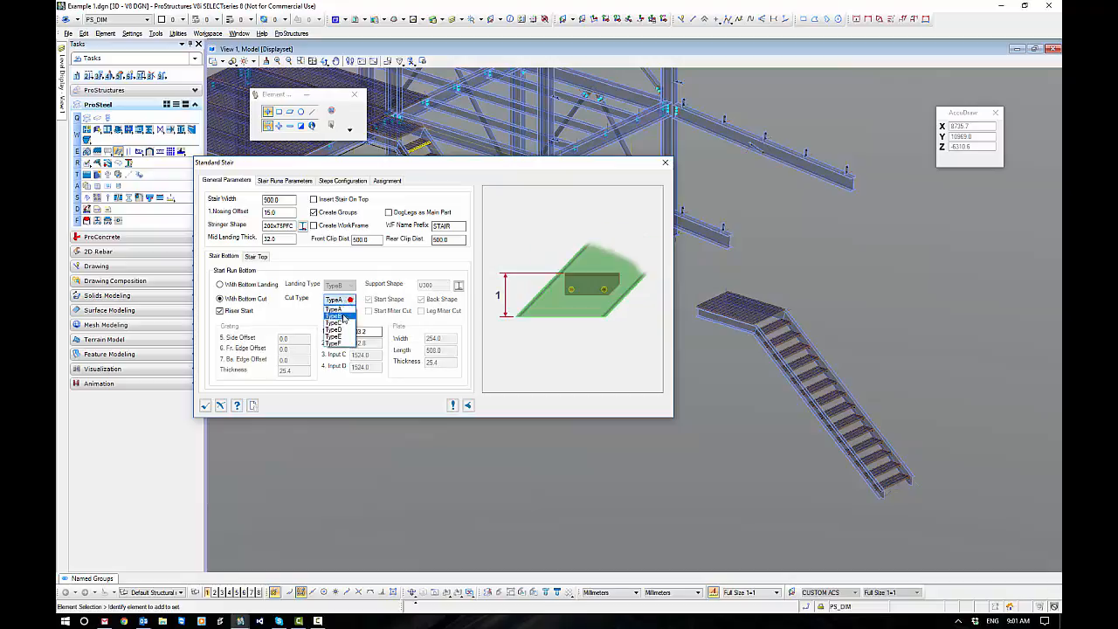
pyautogui.click(343, 320)
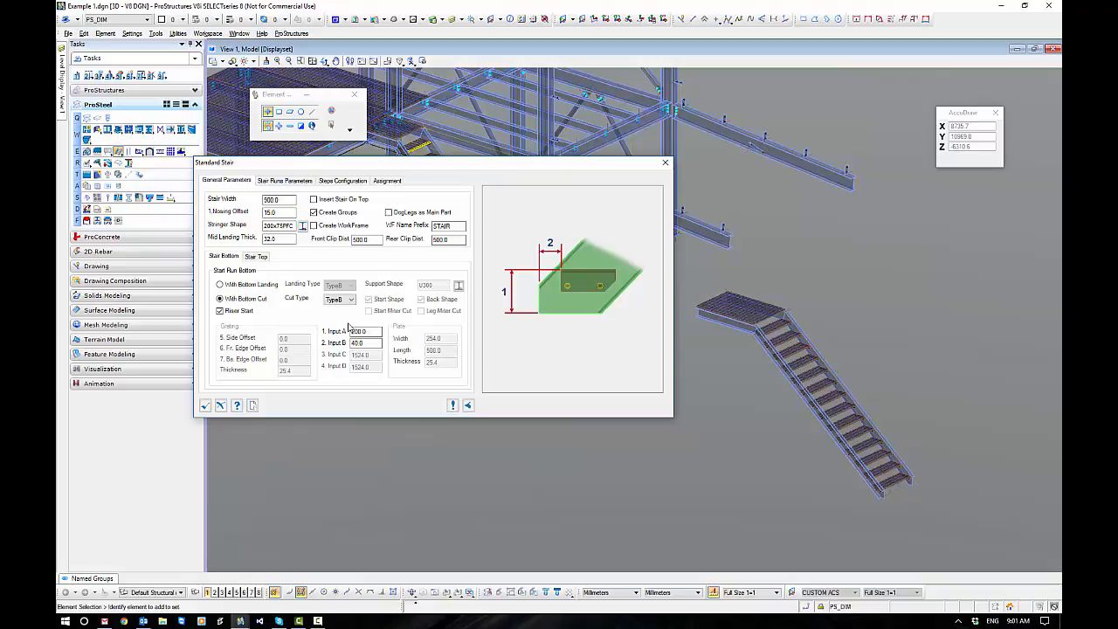
# Switch the stair top to a top cut and preview cut types TypeB1 and TypeA.
pyautogui.click(256, 257)
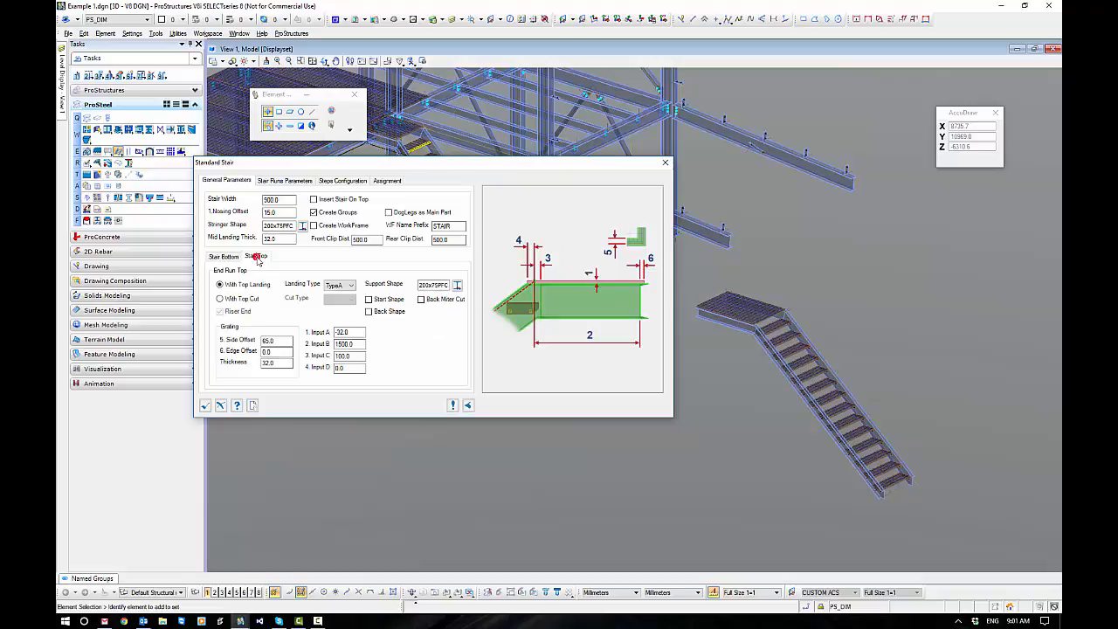
pyautogui.click(220, 300)
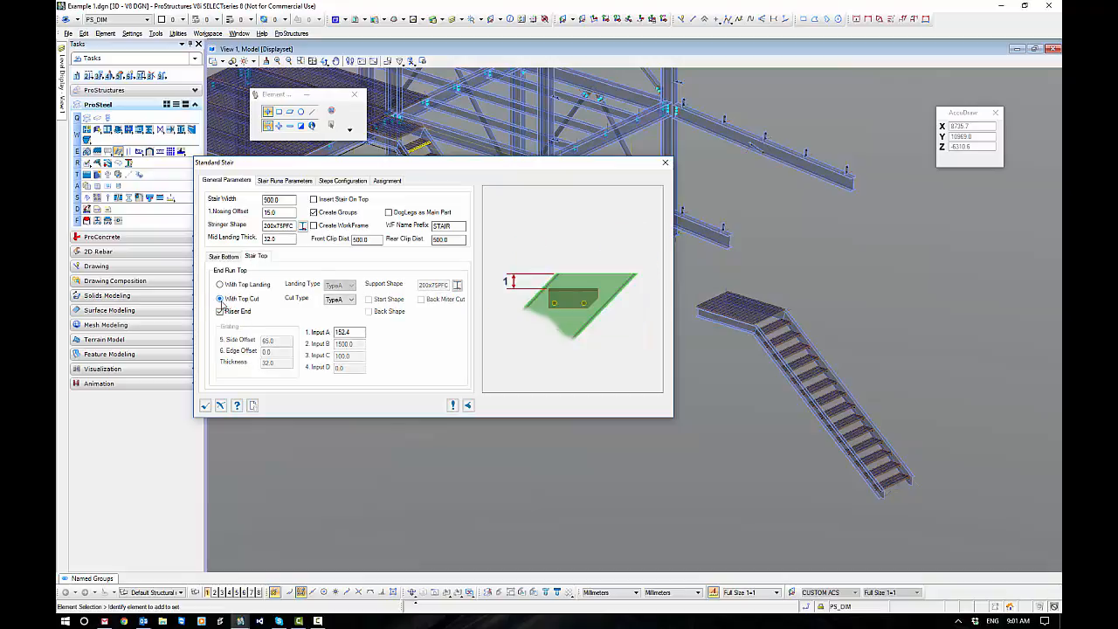
pyautogui.click(350, 299)
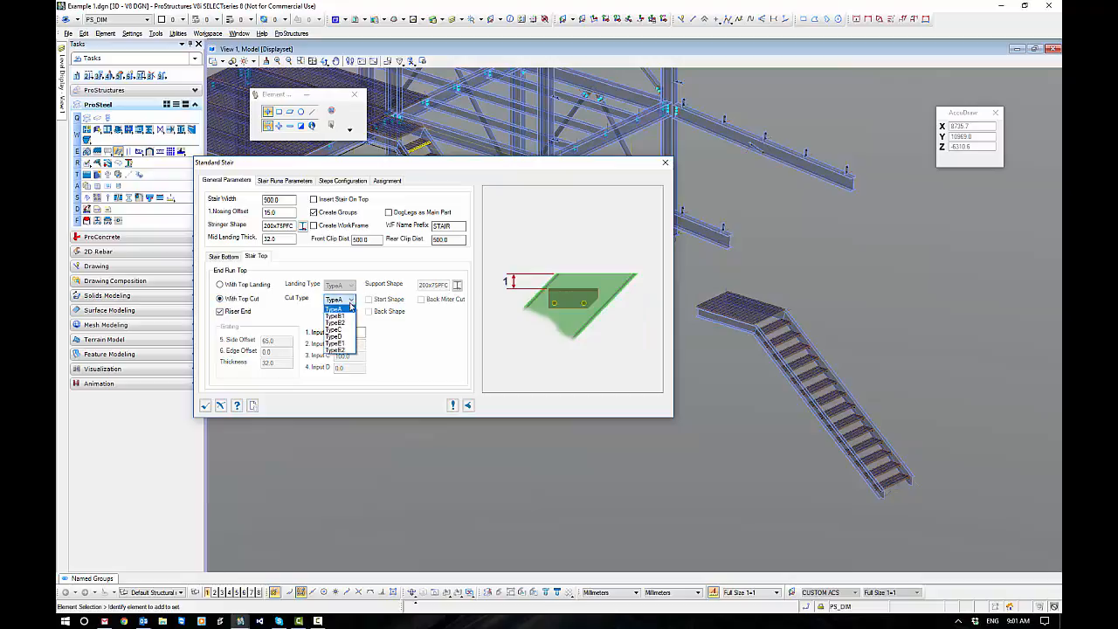
pyautogui.click(348, 316)
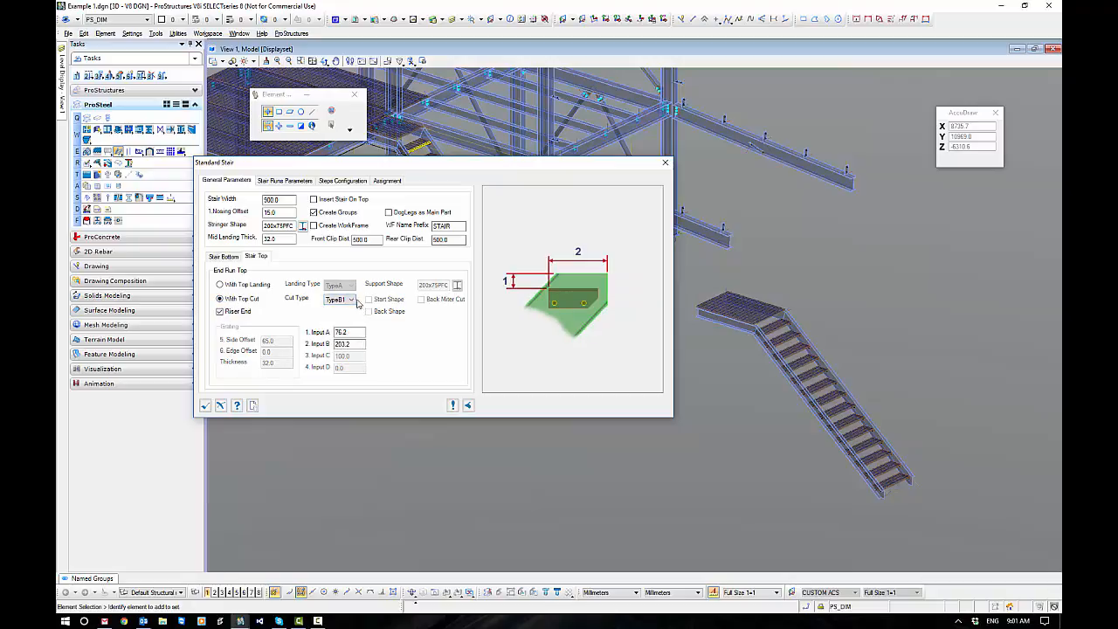
pyautogui.click(357, 302)
pyautogui.click(354, 301)
pyautogui.click(350, 300)
pyautogui.click(336, 308)
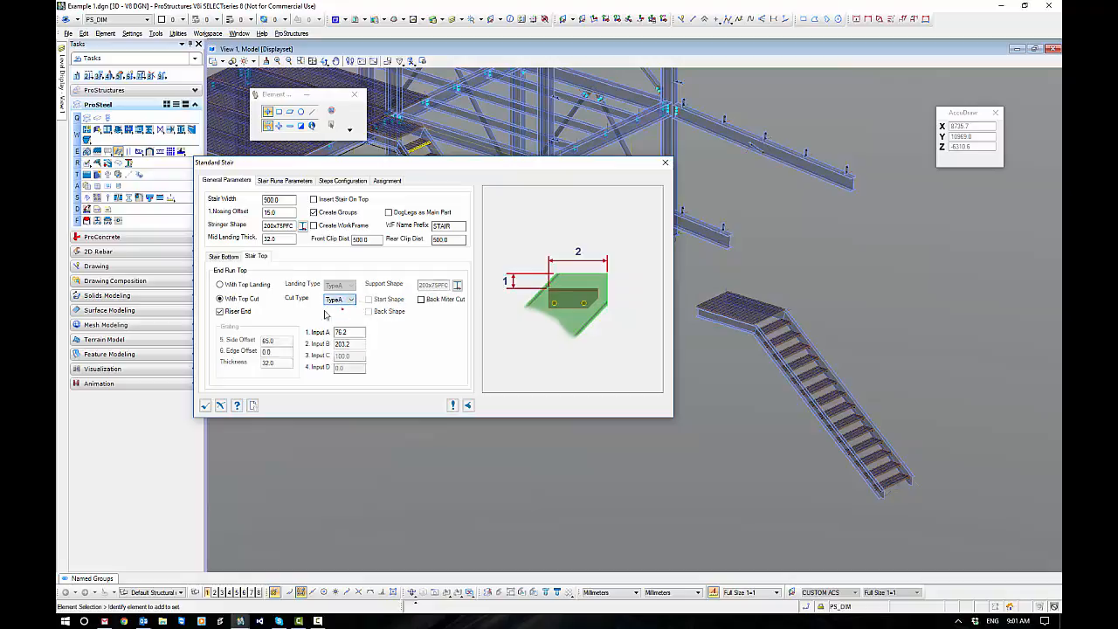
# Return the stair top to a top landing with landing type TypeA and check its support shape.
pyautogui.click(219, 285)
pyautogui.click(340, 285)
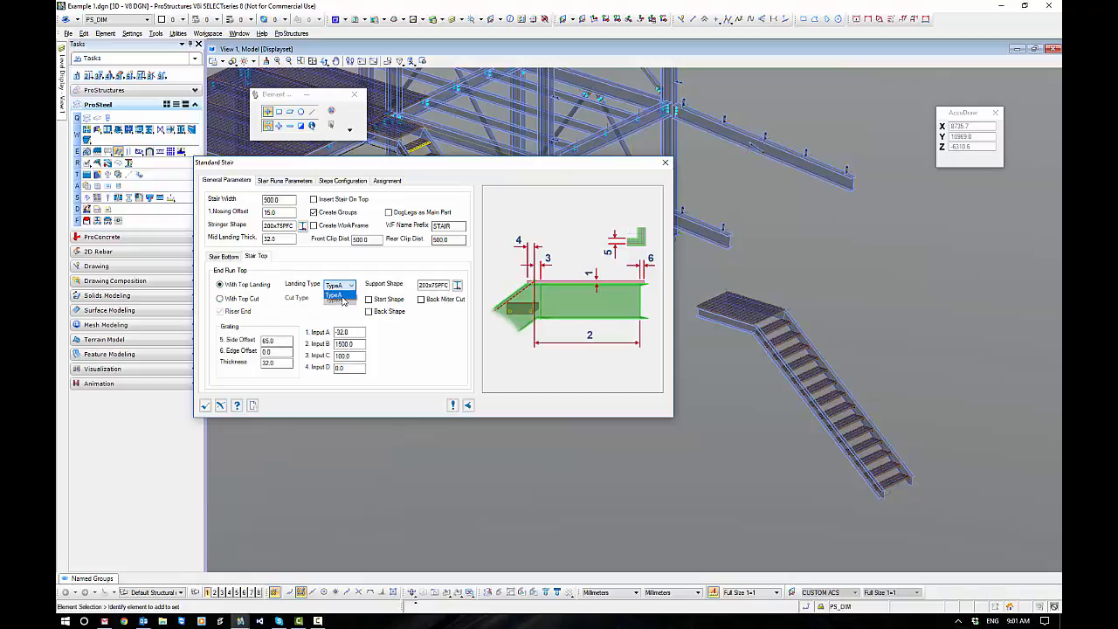
pyautogui.click(352, 286)
pyautogui.click(427, 285)
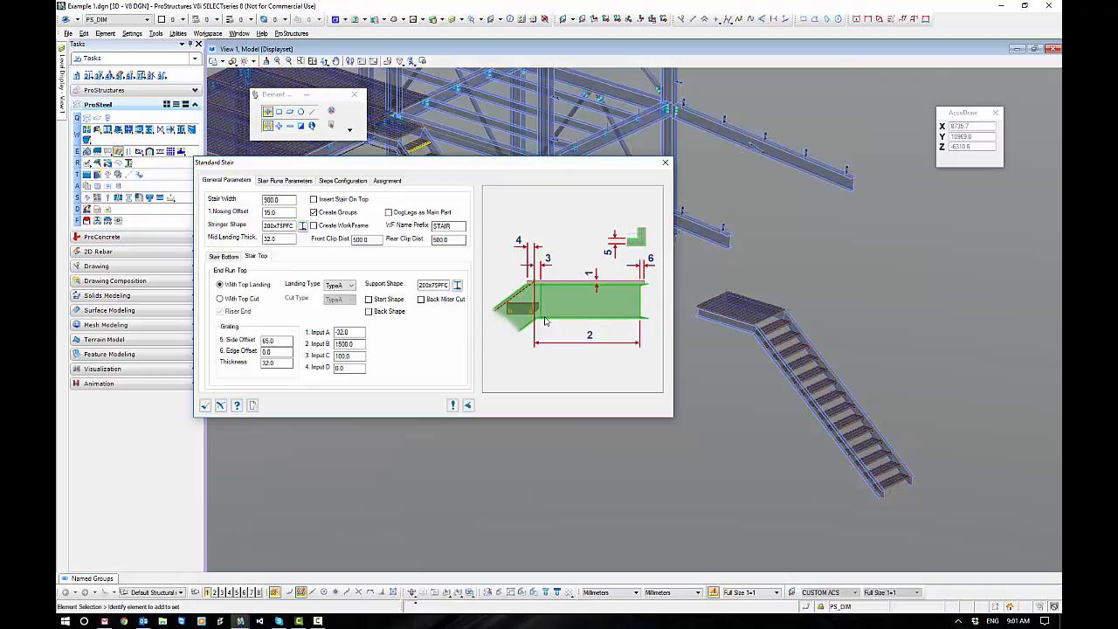
# Increase the stair's total runs to 3, keep run 3 current, and reposition the dialog clear of the added runs.
pyautogui.click(286, 180)
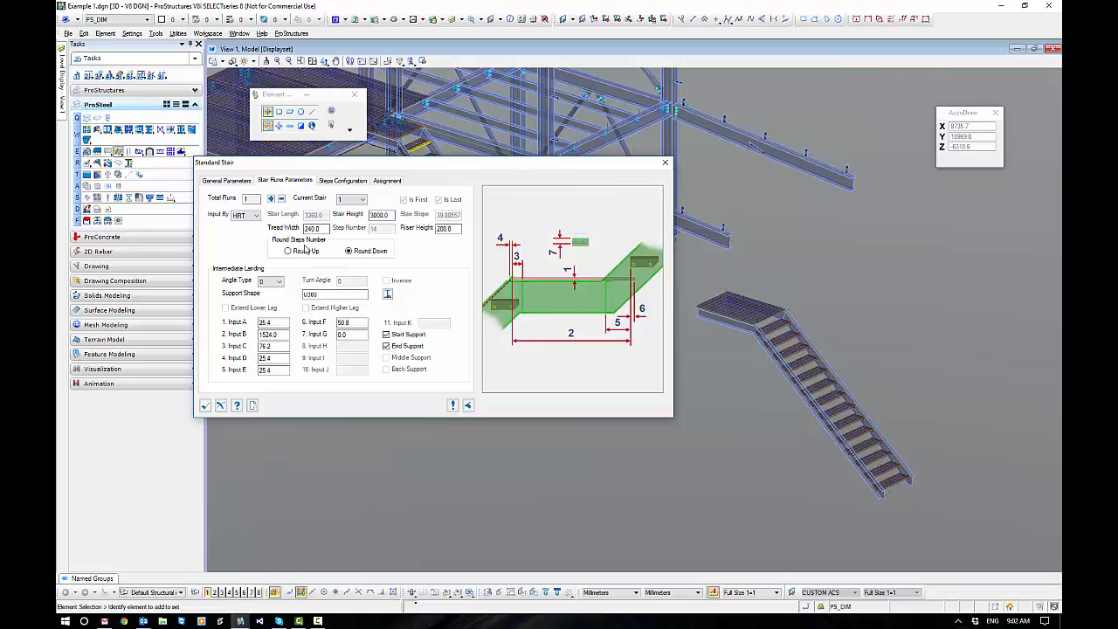
pyautogui.click(362, 200)
pyautogui.click(363, 201)
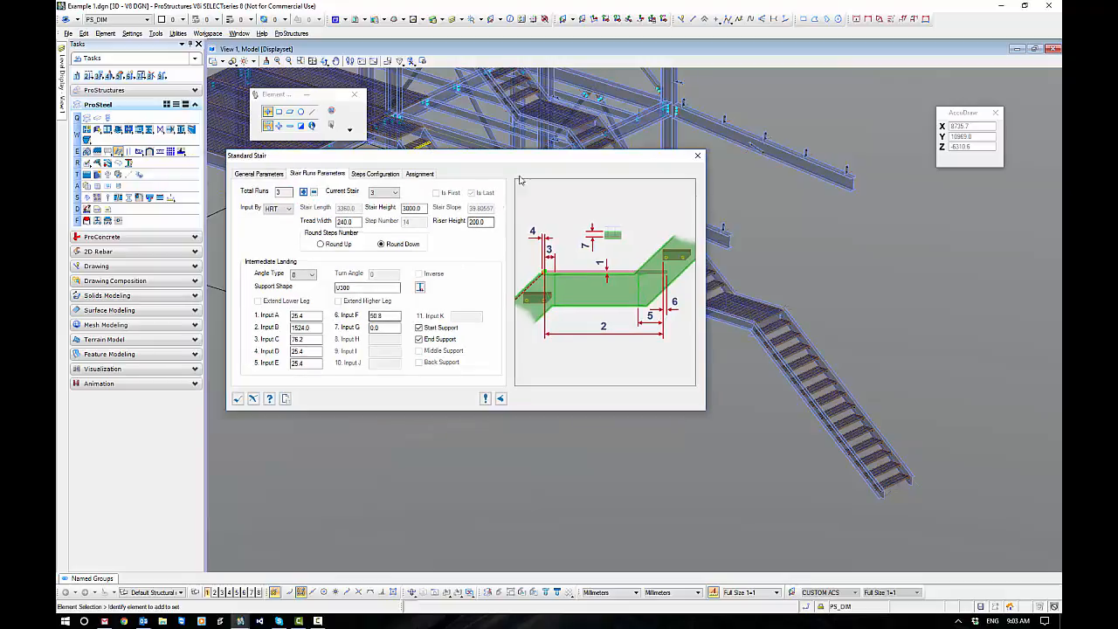
pyautogui.moveTo(527, 156); pyautogui.dragTo(446, 220)
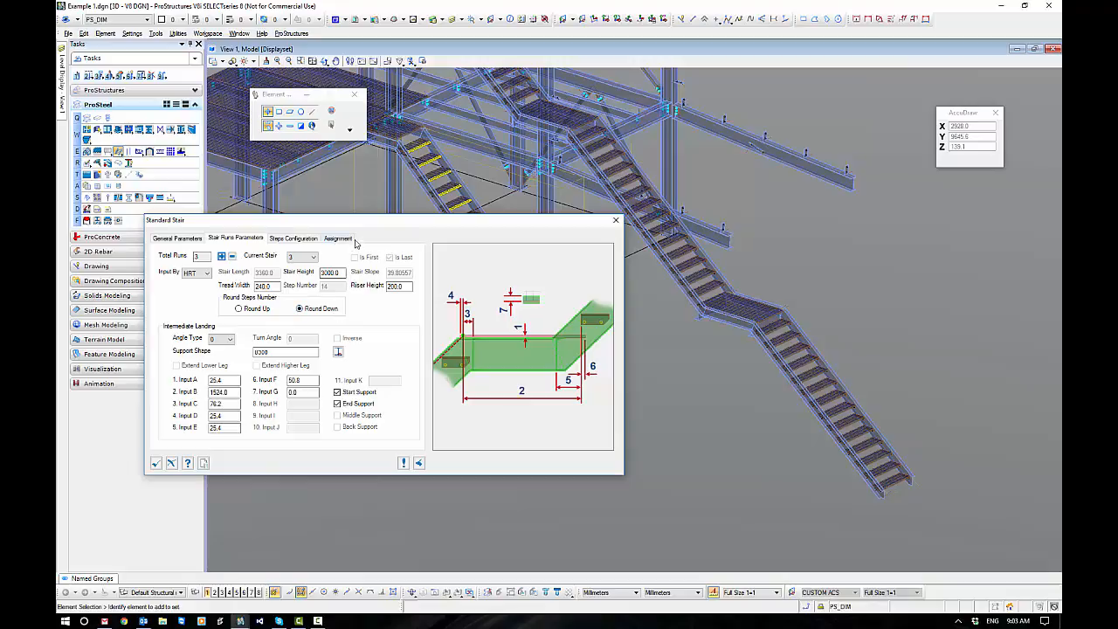
pyautogui.moveTo(353, 222); pyautogui.dragTo(431, 187)
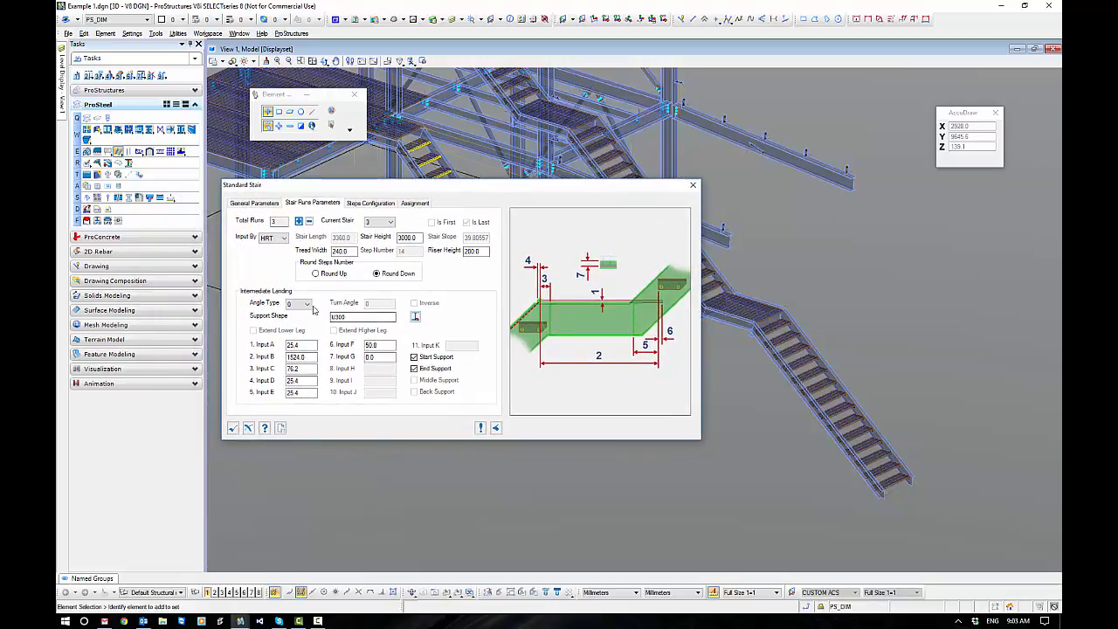
# Preview intermediate landing angle types 90, 180A and 180B for the third stair run.
pyautogui.click(302, 304)
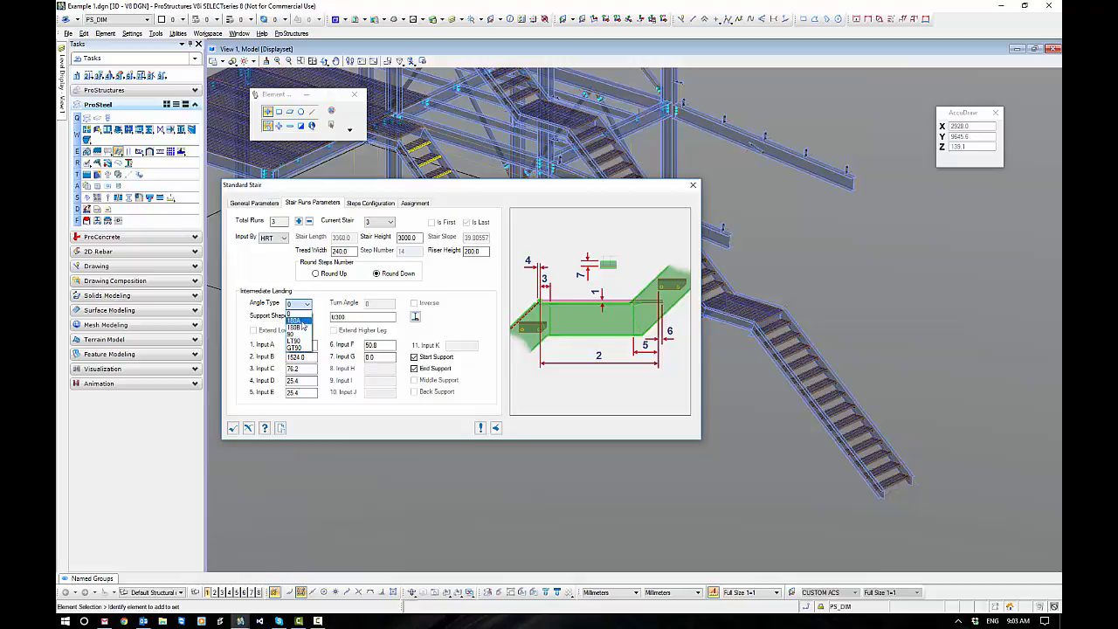
pyautogui.click(297, 334)
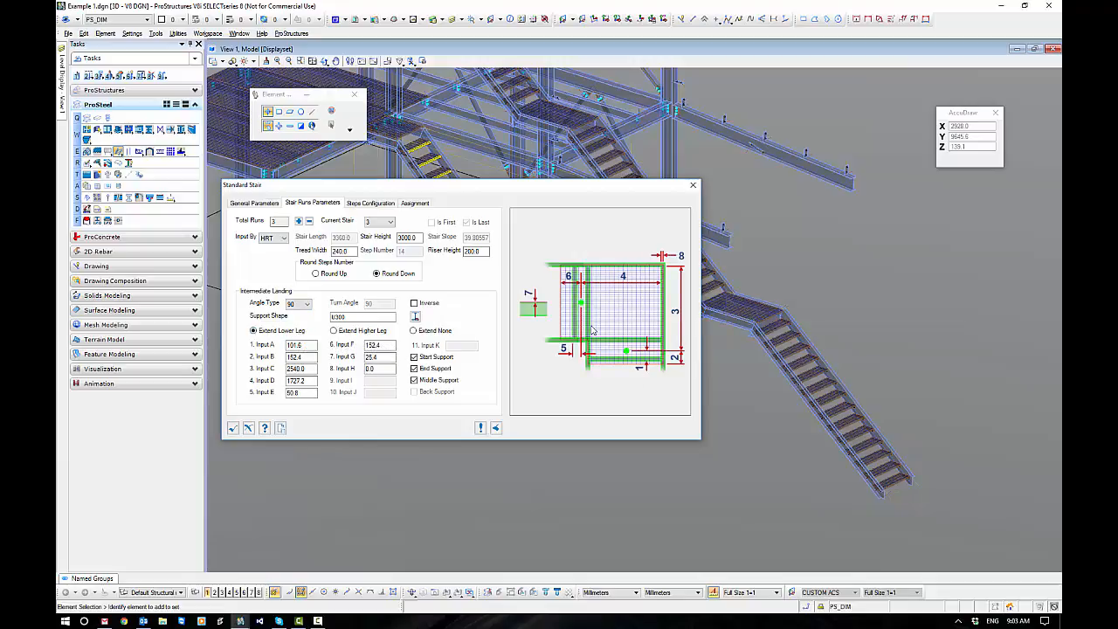
pyautogui.click(302, 303)
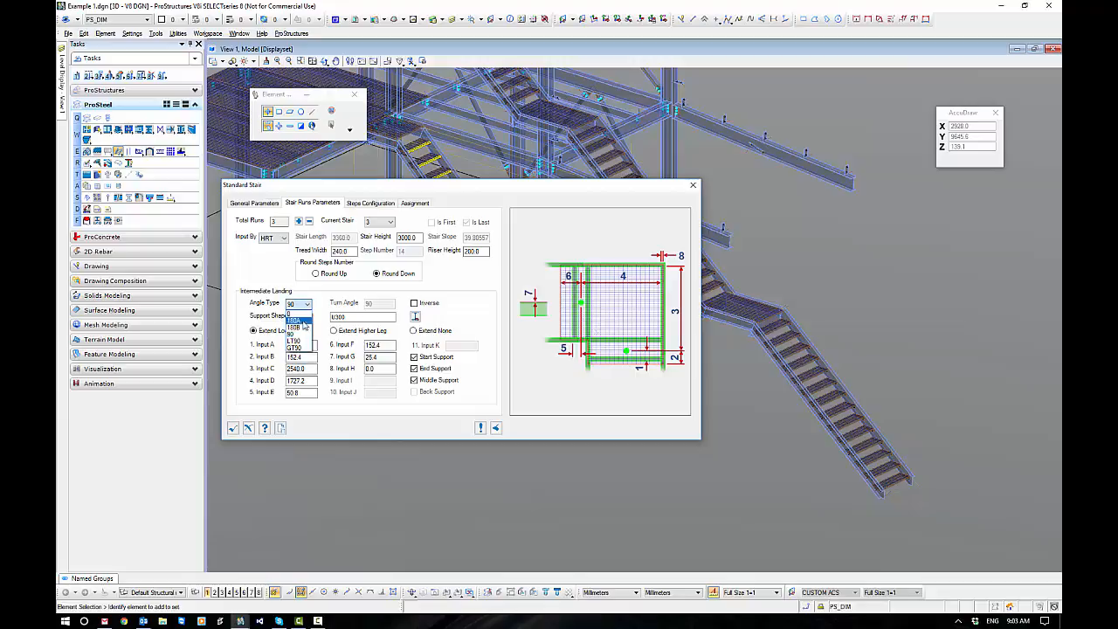
pyautogui.click(297, 320)
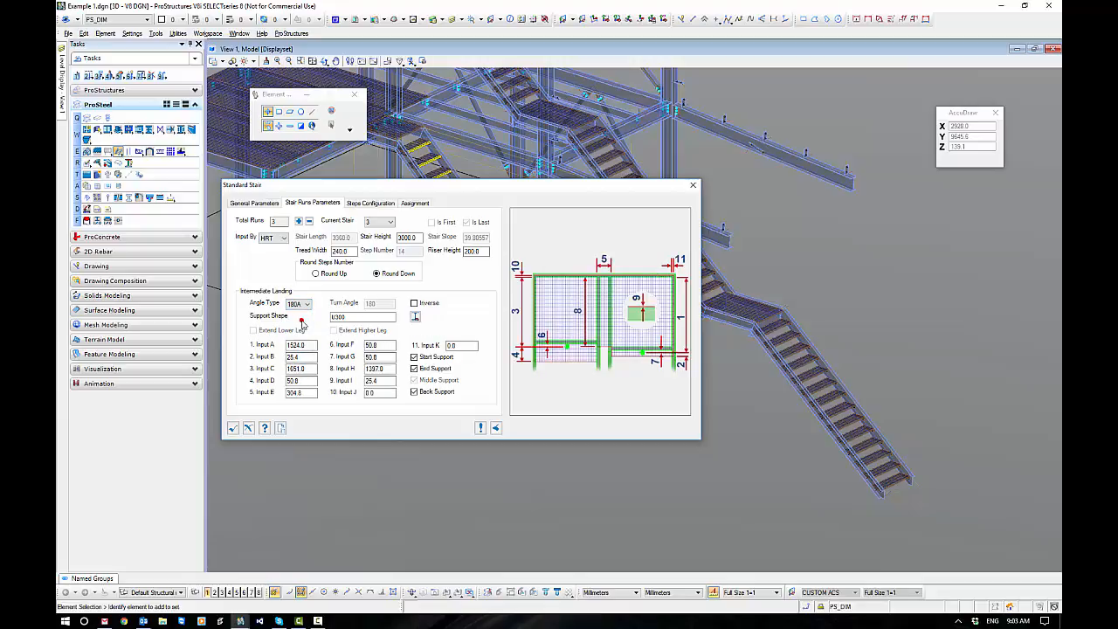
pyautogui.click(298, 303)
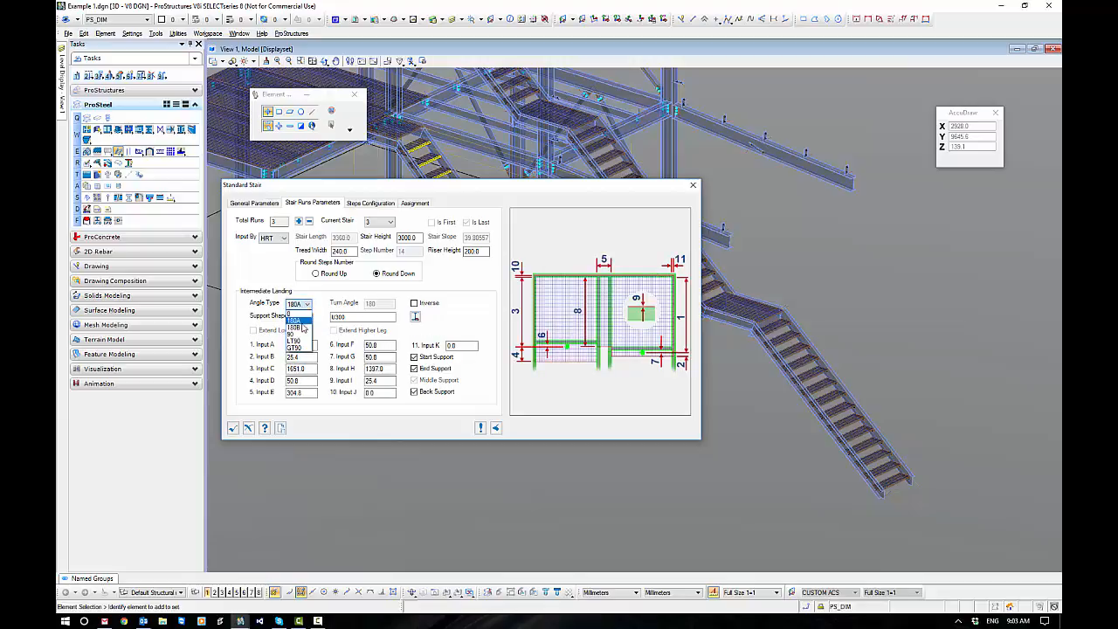
pyautogui.click(302, 330)
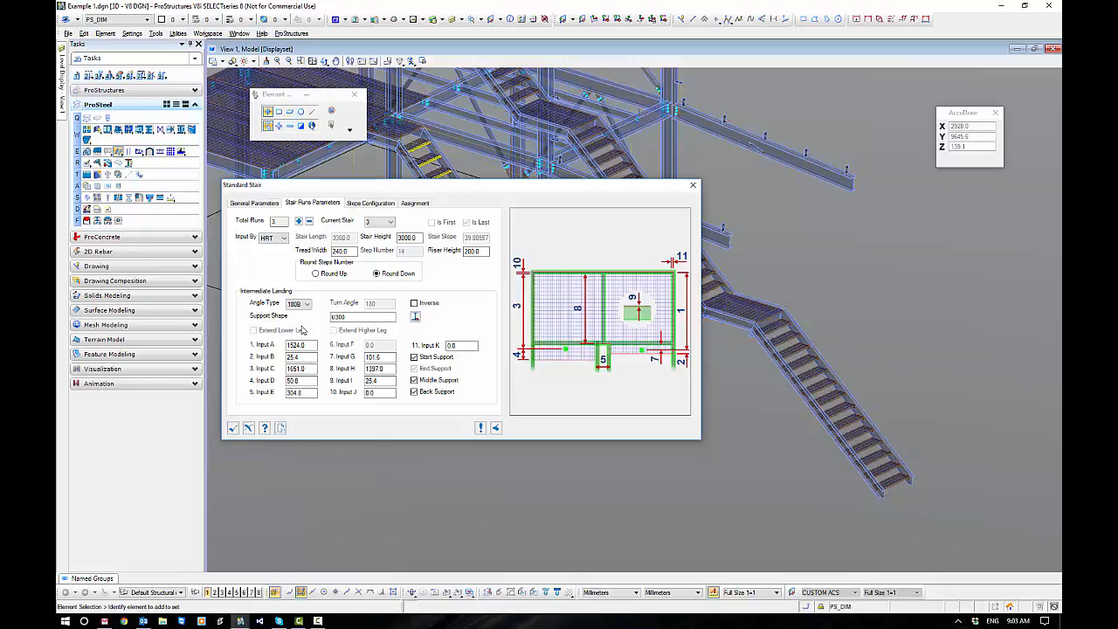
# Preview angle types 180A and LT90 for the intermediate landing and set it to GT90.
pyautogui.click(306, 304)
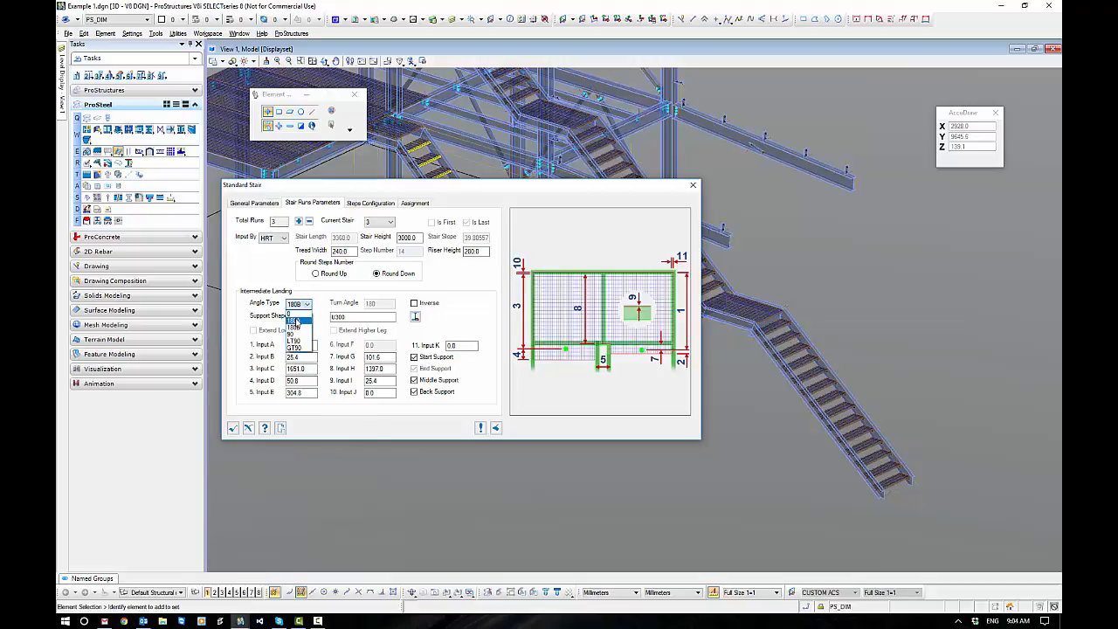
pyautogui.click(295, 324)
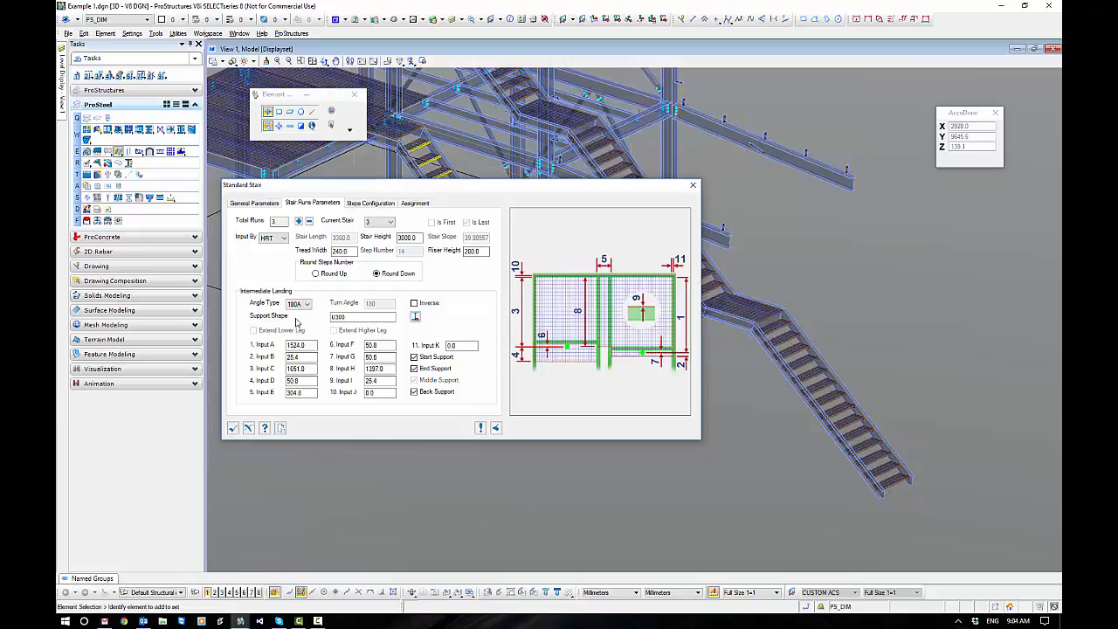
pyautogui.click(306, 303)
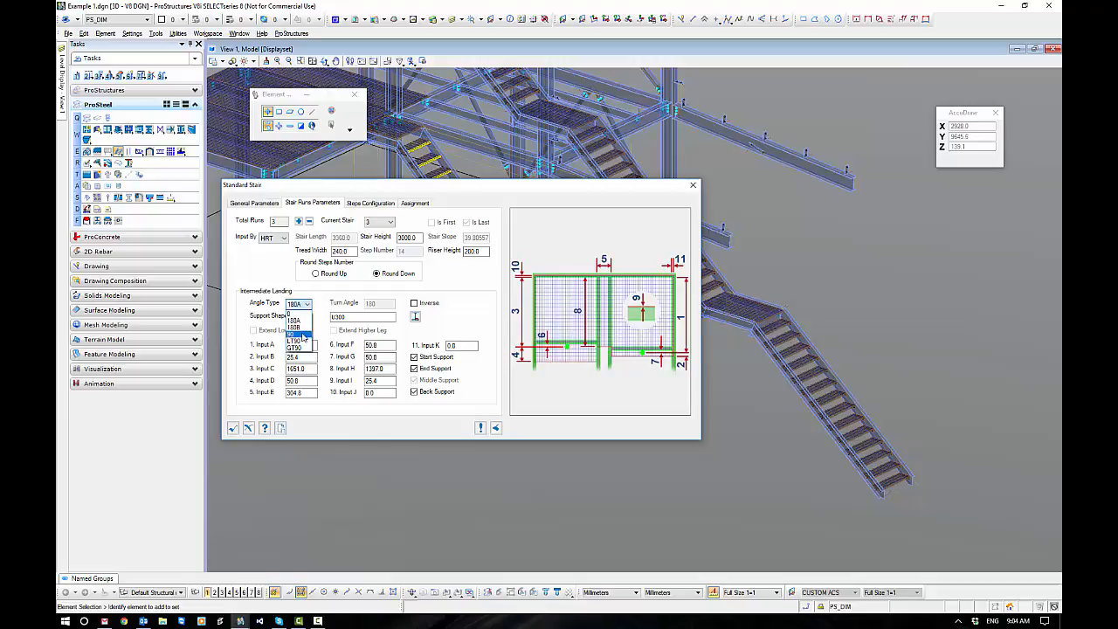
pyautogui.click(299, 341)
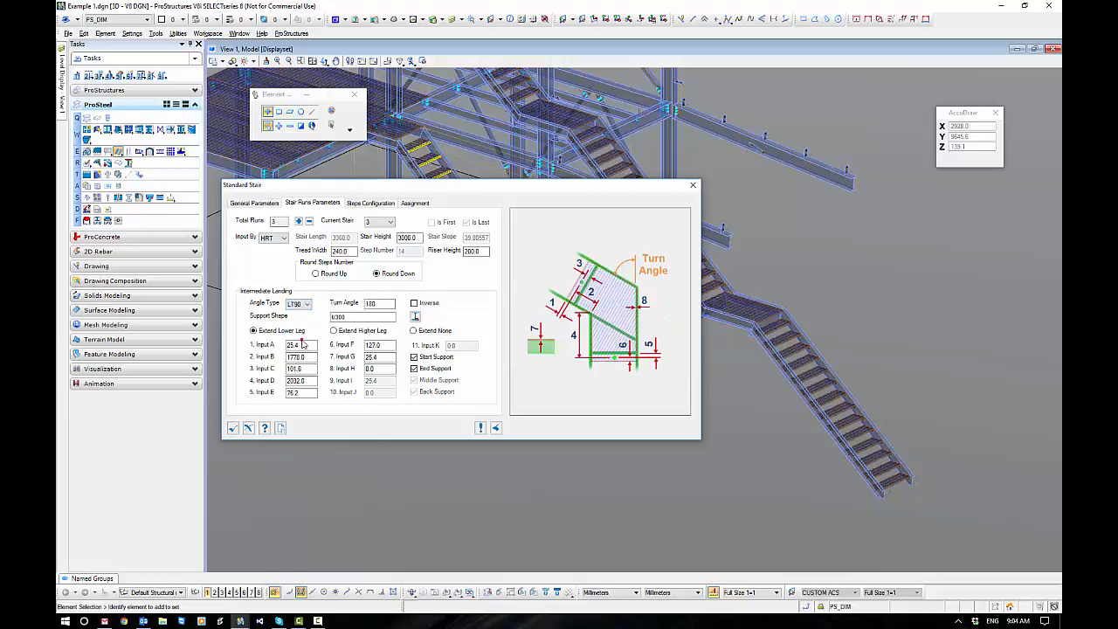
pyautogui.click(306, 303)
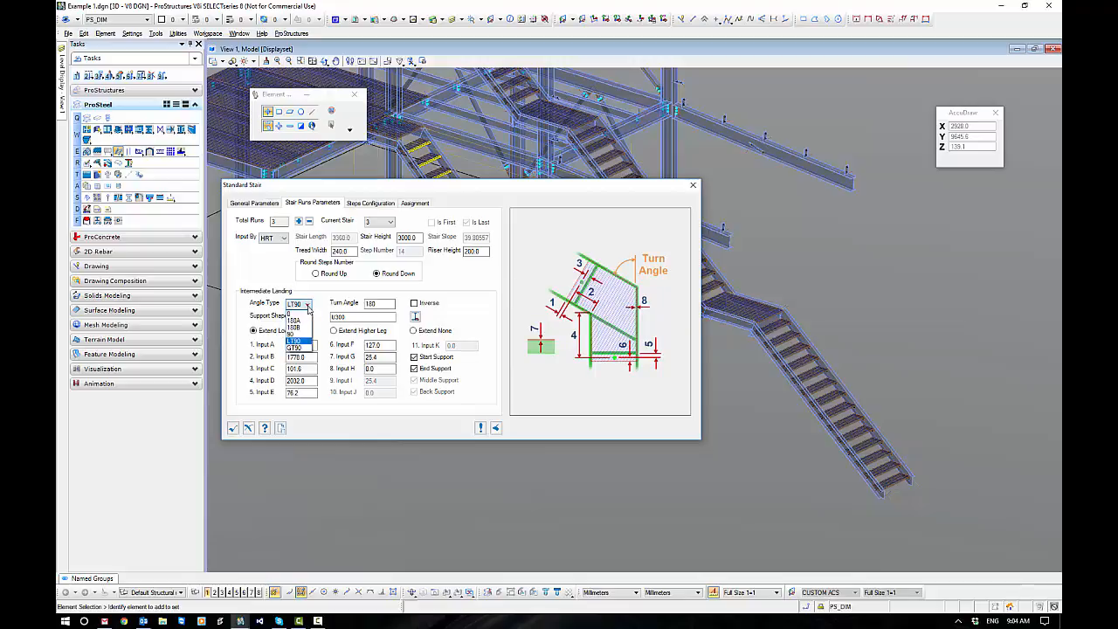
pyautogui.click(299, 348)
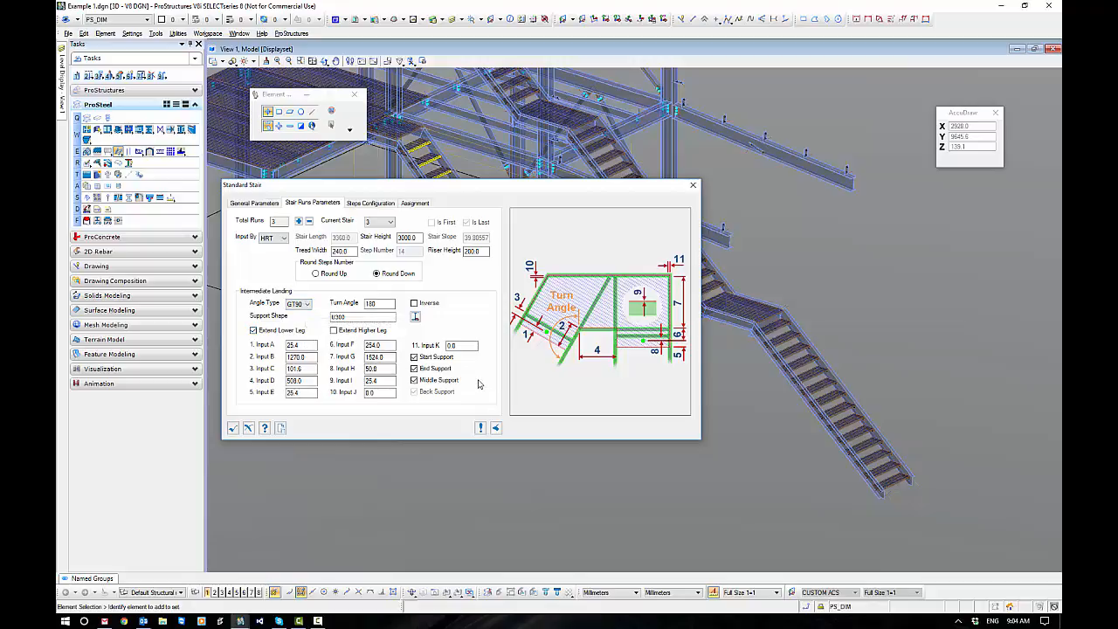
# Set the intermediate landing angle type to 0 and reduce the stair's total runs to 1.
pyautogui.click(305, 303)
pyautogui.click(294, 313)
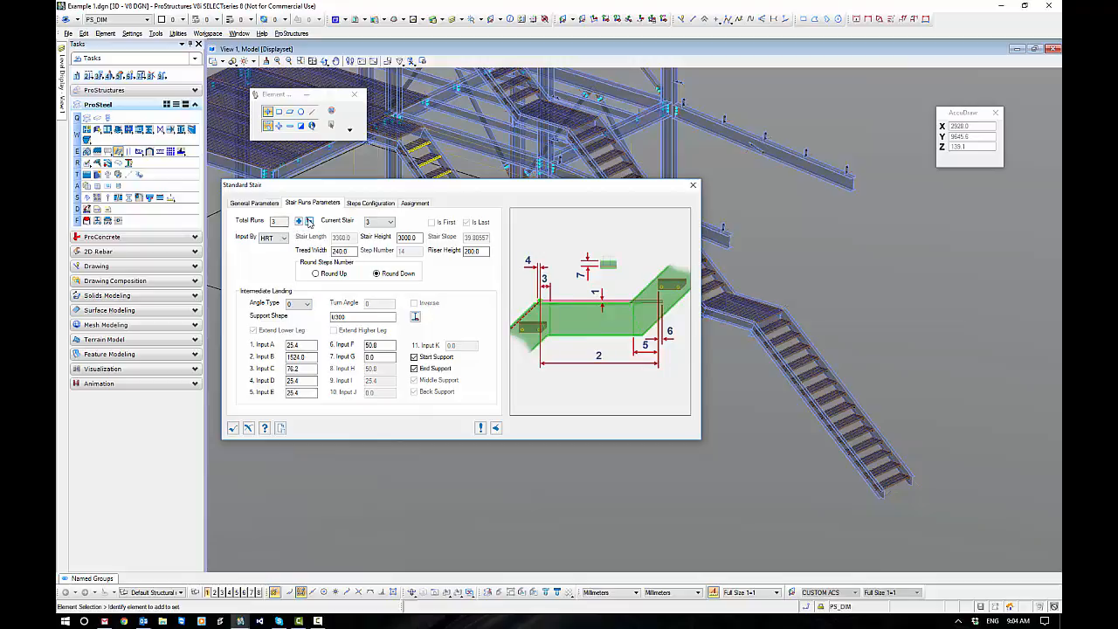
pyautogui.click(309, 223)
pyautogui.click(309, 223)
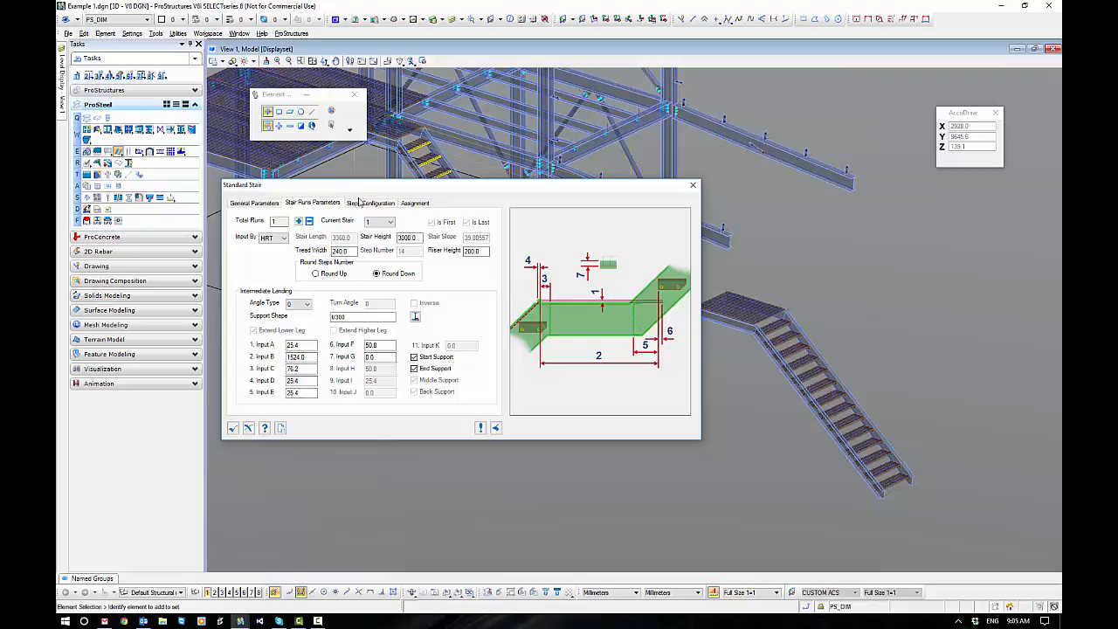
# Preview the Shape Steps type in the stair's step configuration and return to Standard Steps.
pyautogui.click(363, 204)
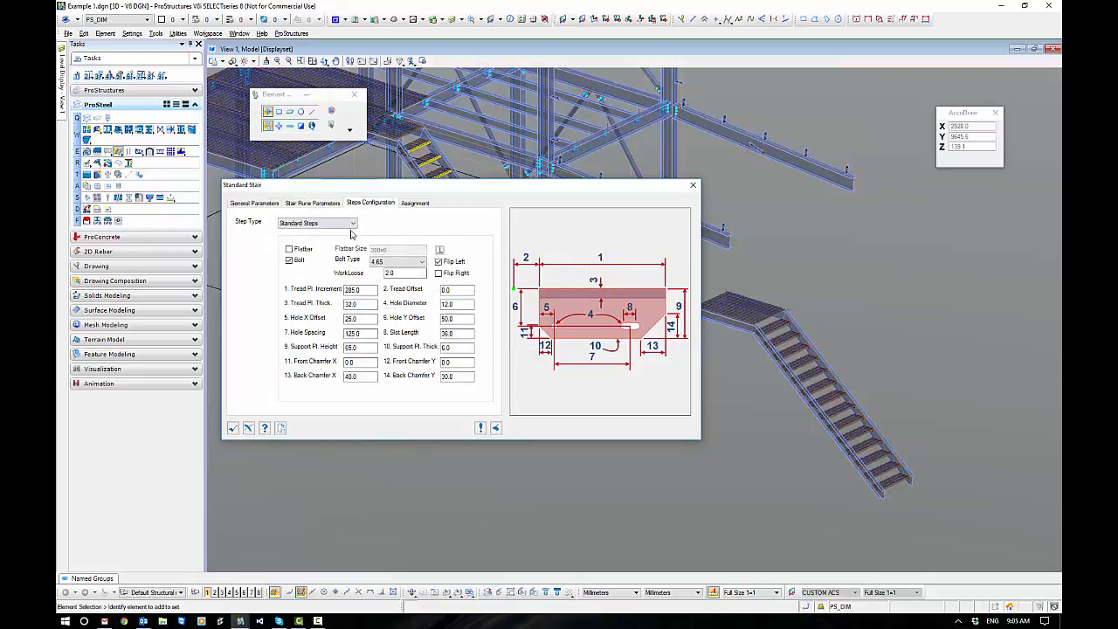
pyautogui.click(353, 223)
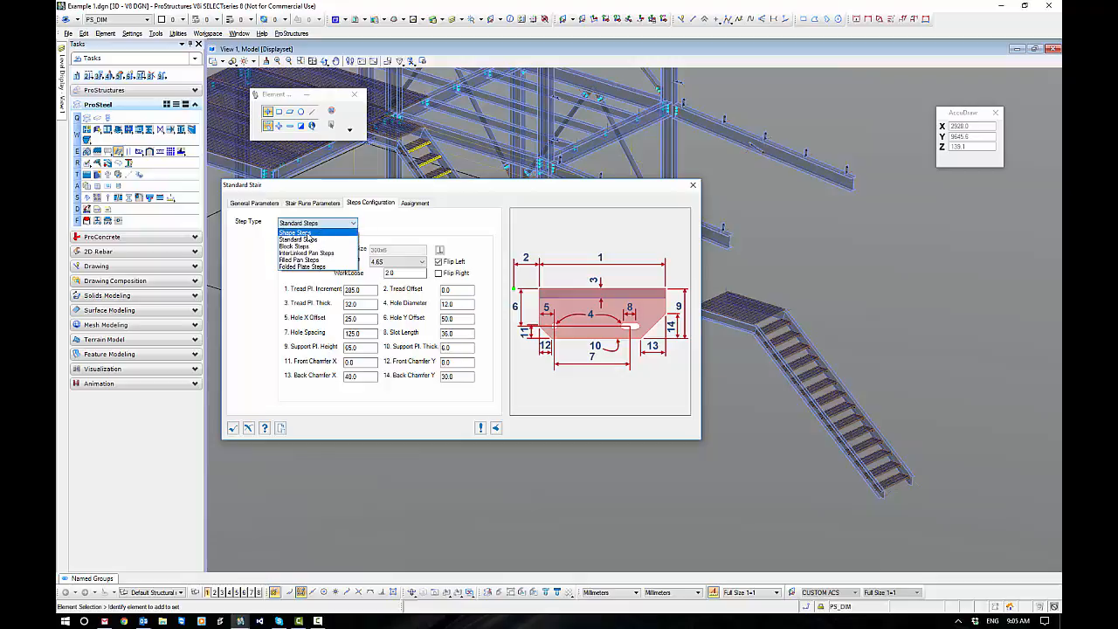
pyautogui.click(306, 232)
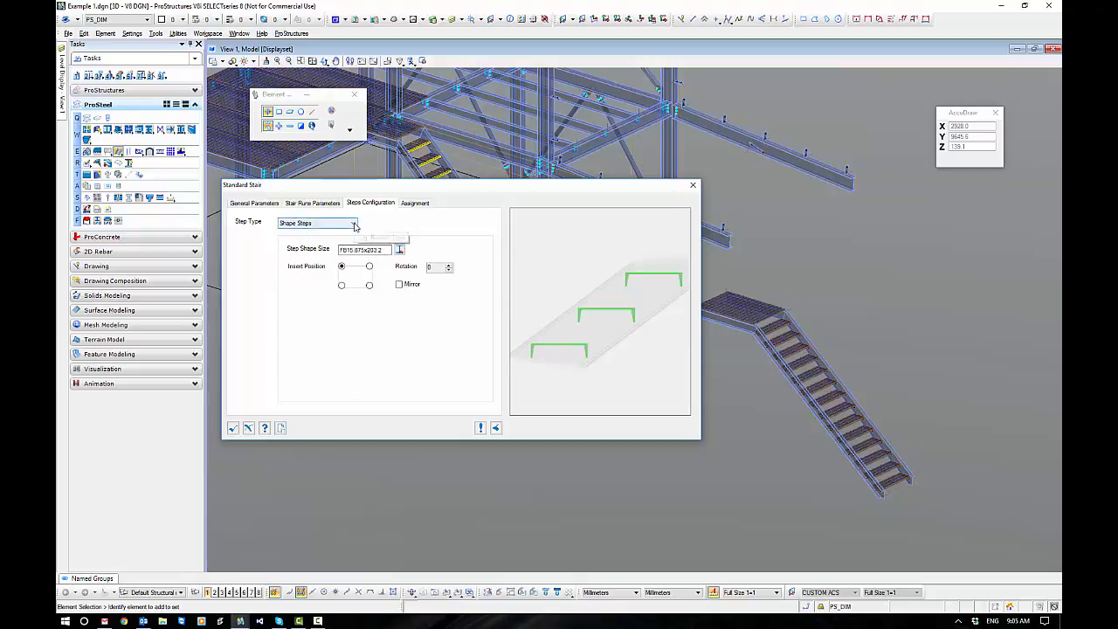
pyautogui.click(354, 224)
pyautogui.click(298, 238)
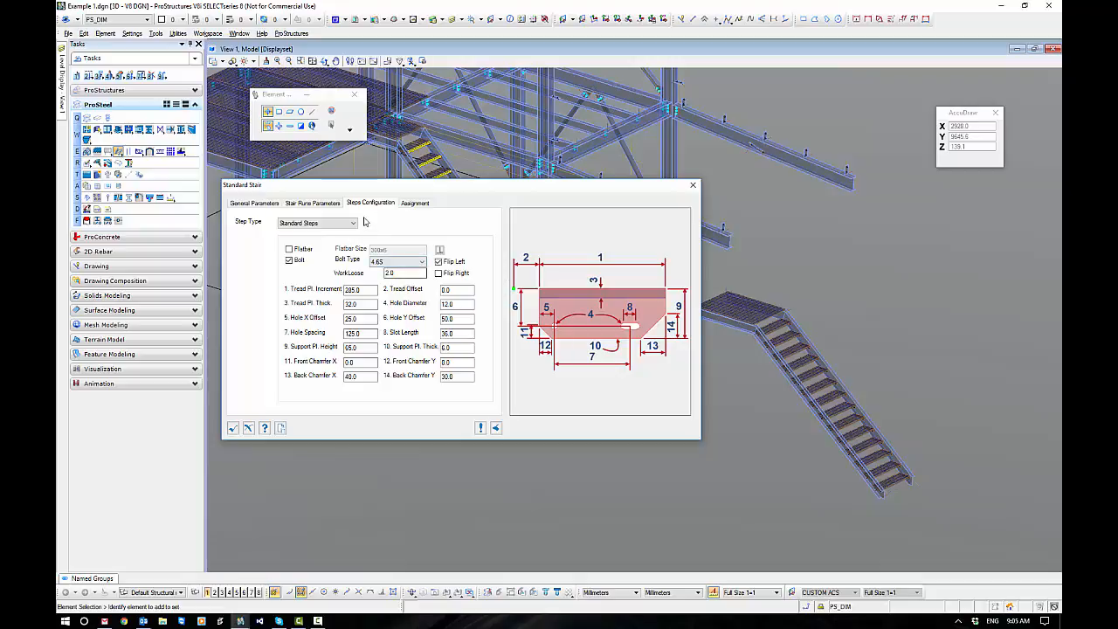
# Preview the Block, InterLinked Pan, Filled Pan and Folded Plate step types, and restore Standard Steps.
pyautogui.click(354, 223)
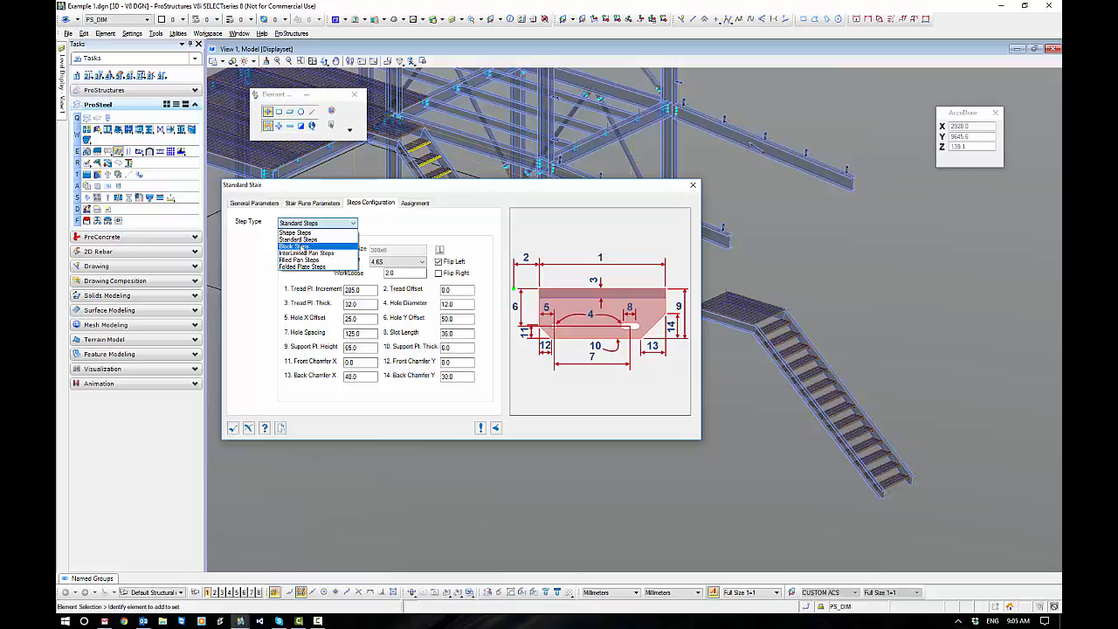
pyautogui.click(302, 248)
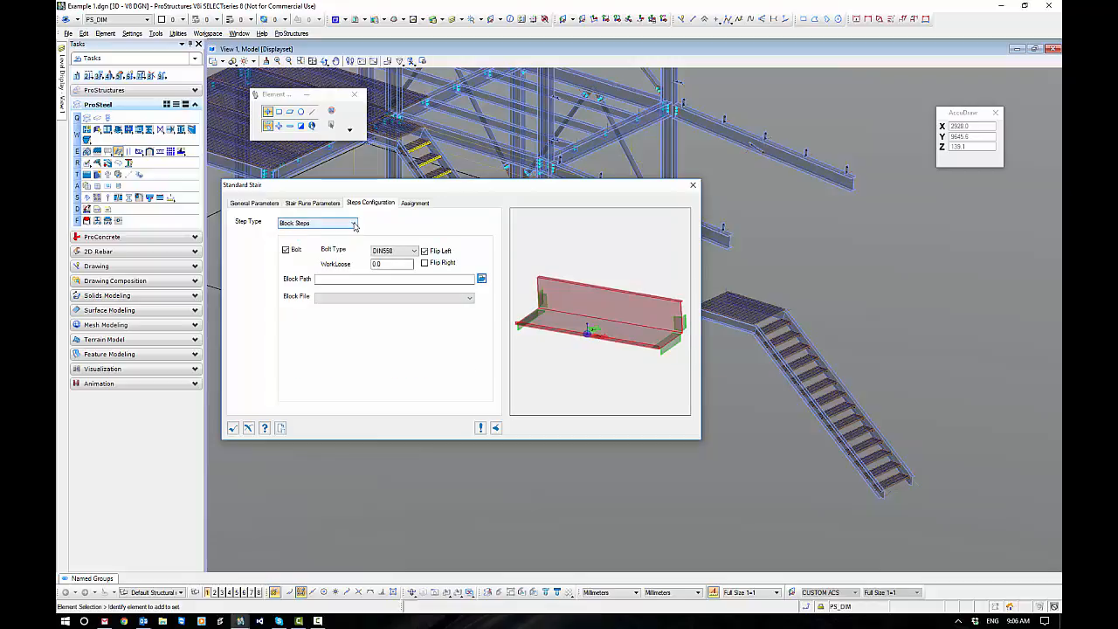
pyautogui.click(354, 224)
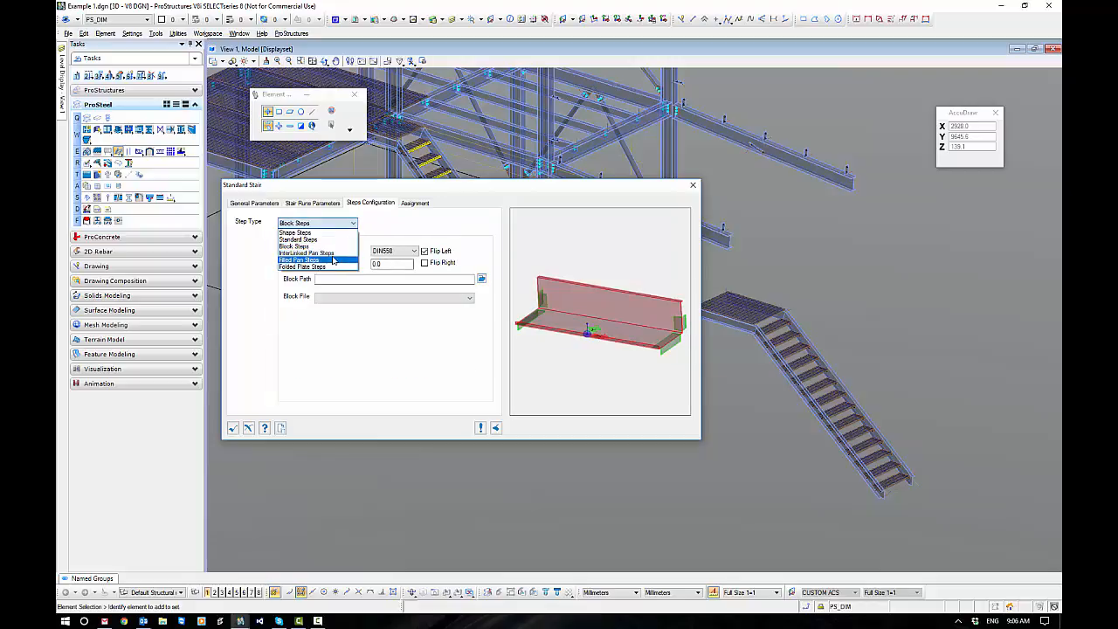
pyautogui.click(332, 253)
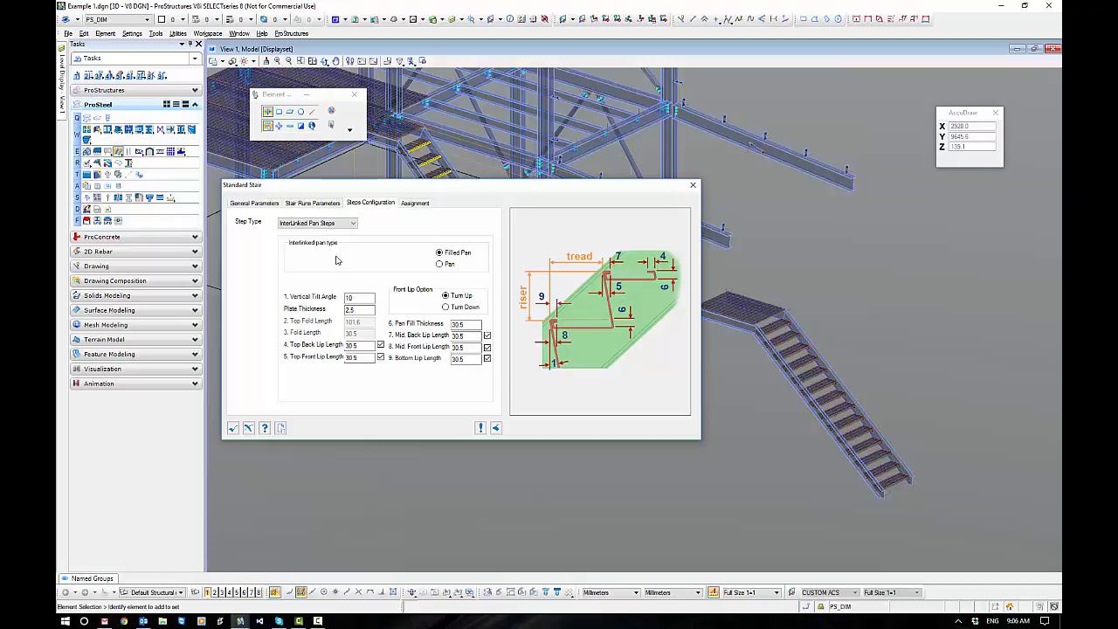
pyautogui.click(323, 223)
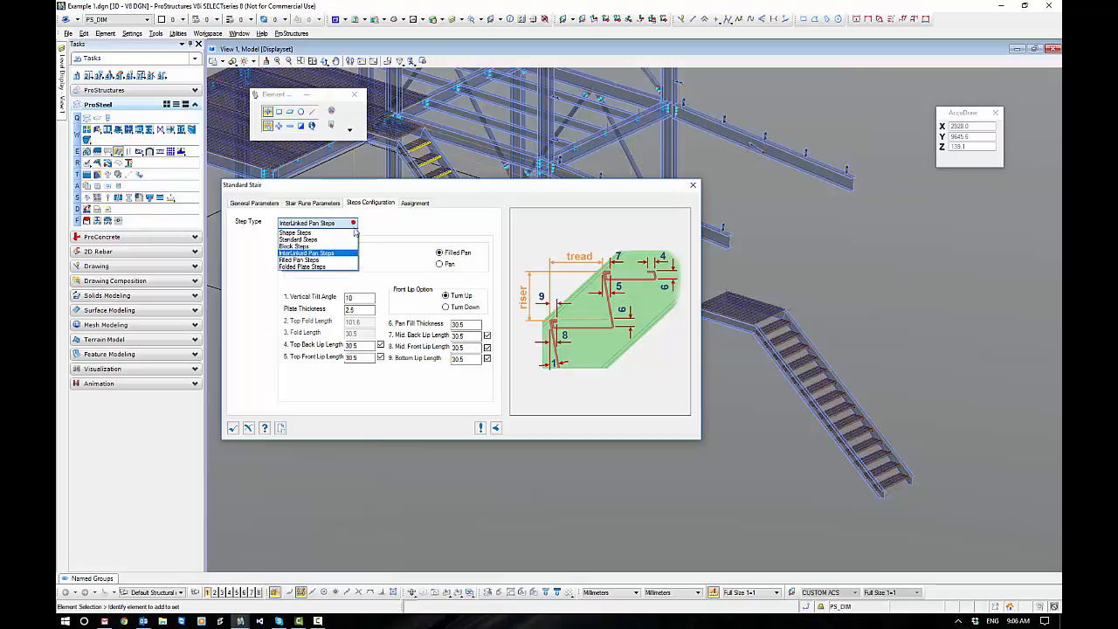
pyautogui.click(345, 264)
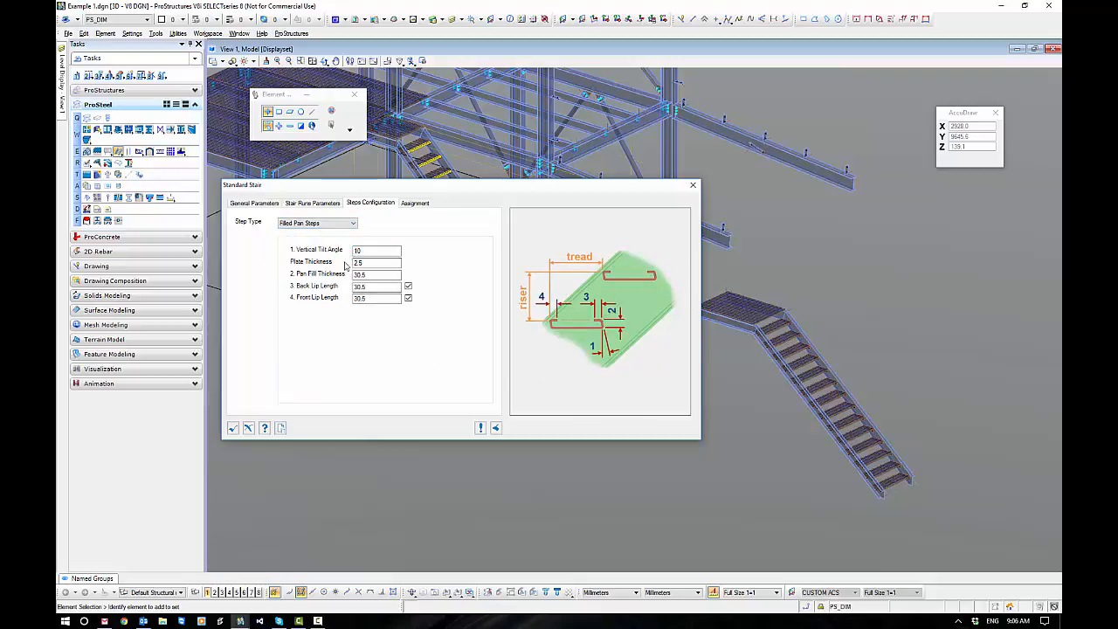
pyautogui.click(349, 224)
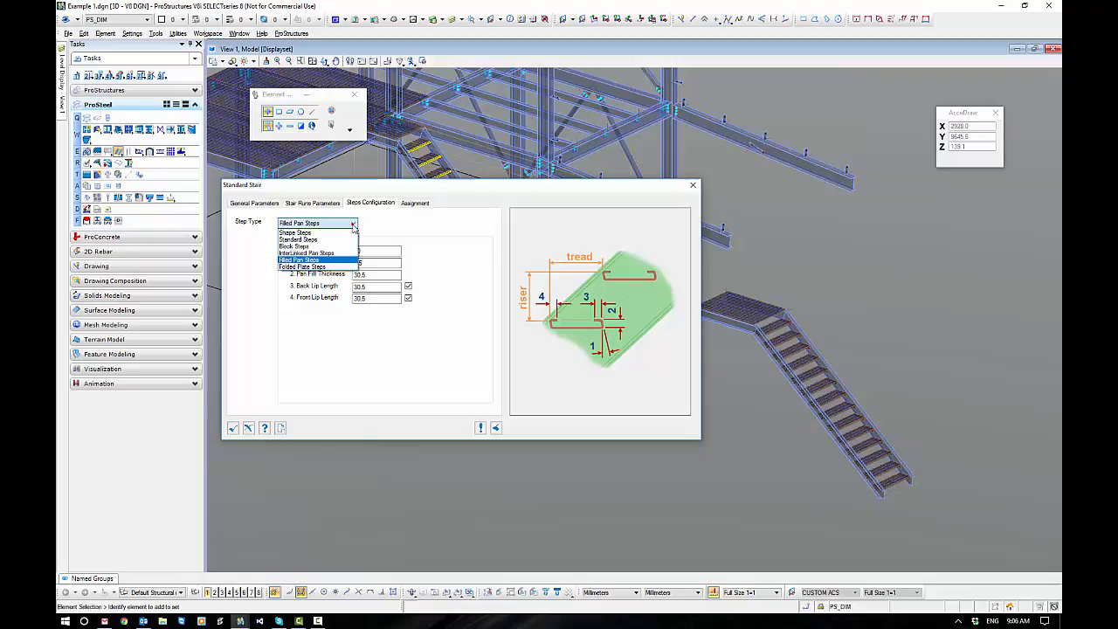
pyautogui.click(331, 266)
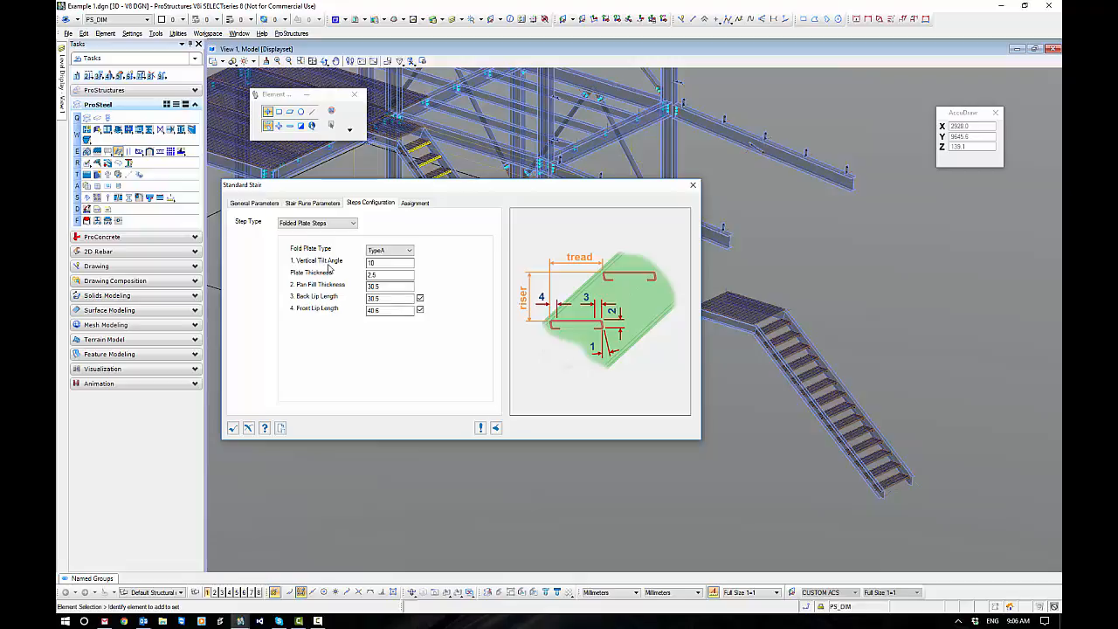
pyautogui.click(350, 224)
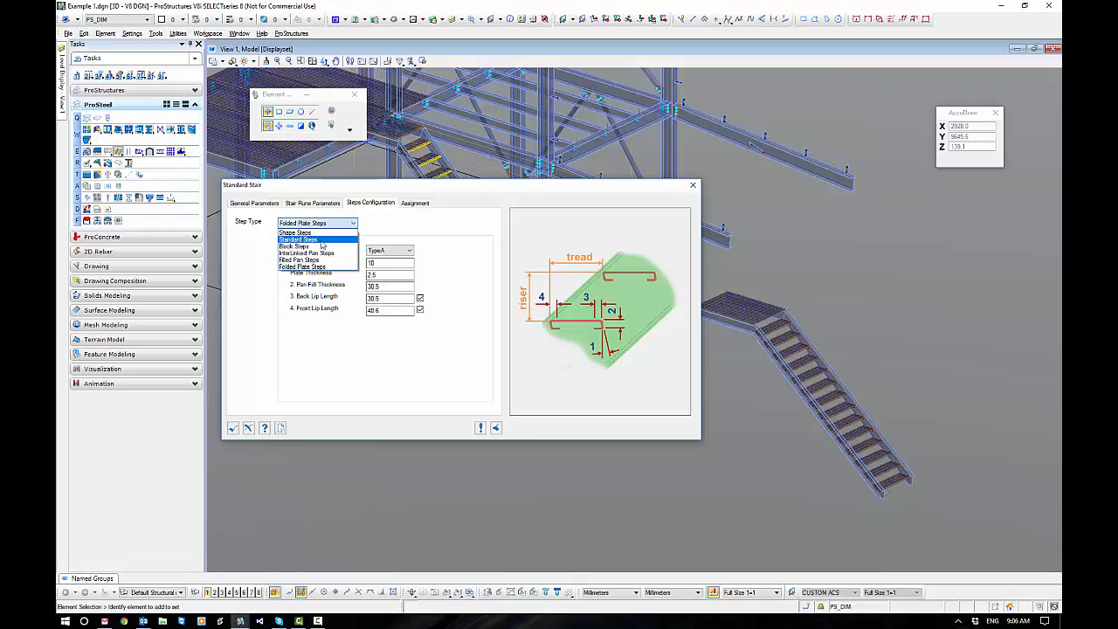
pyautogui.click(322, 239)
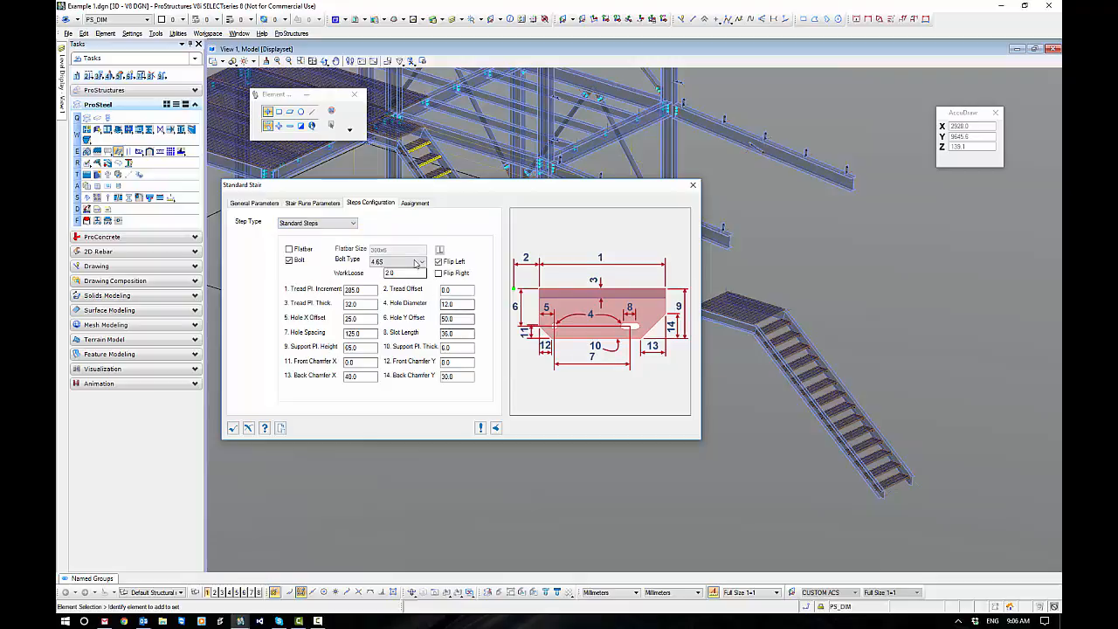
# Review the stair's element assignments and general parameters, and accept the Standard Stair settings.
pyautogui.click(414, 203)
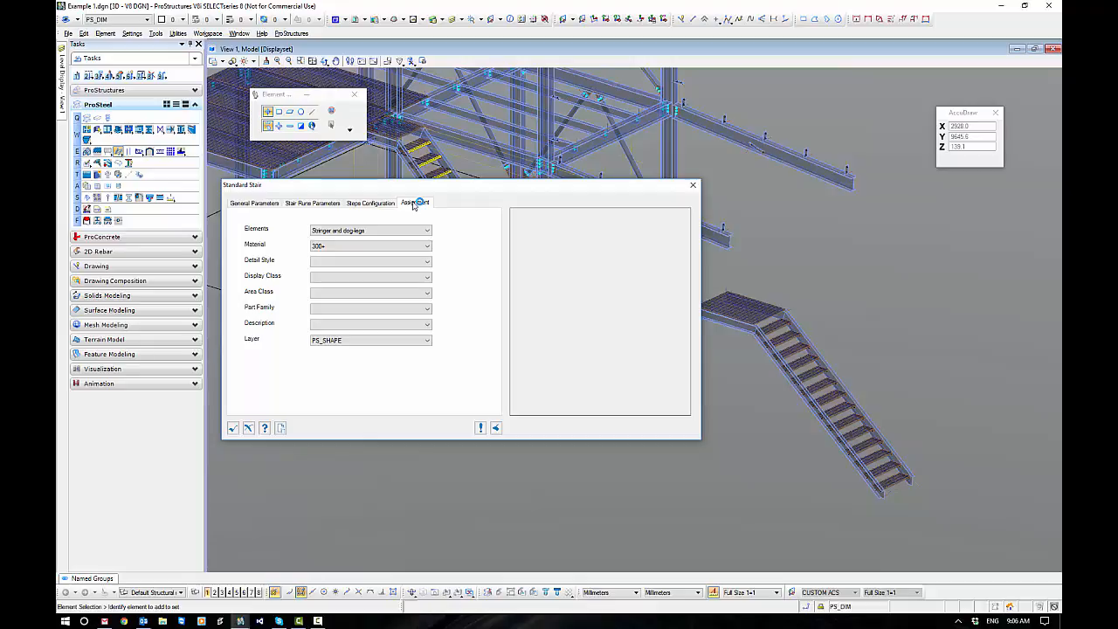
pyautogui.click(255, 204)
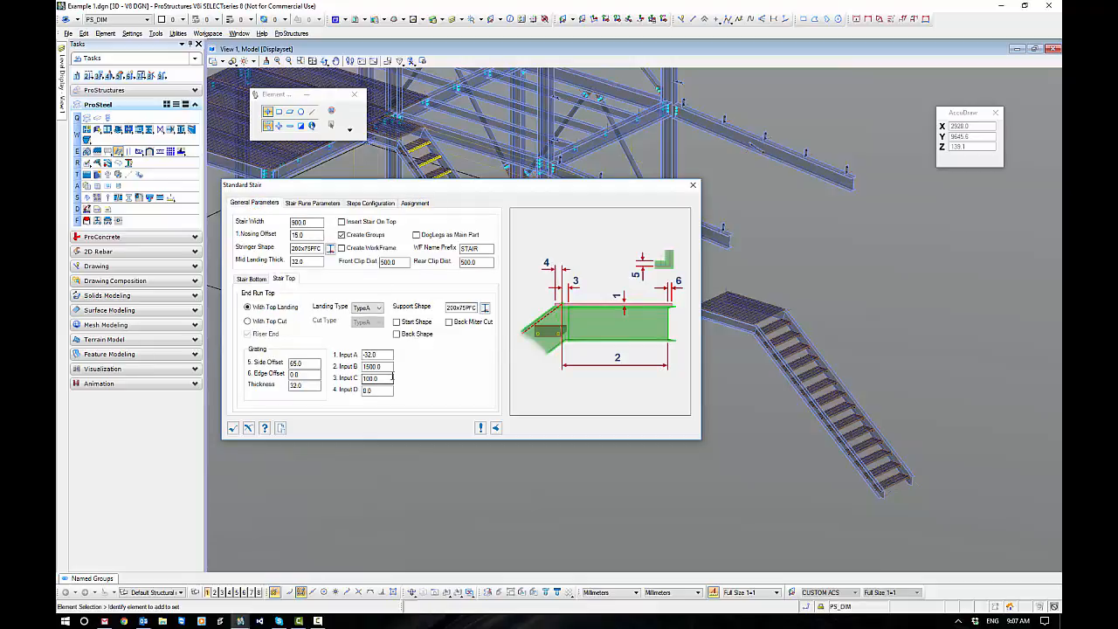
pyautogui.click(233, 428)
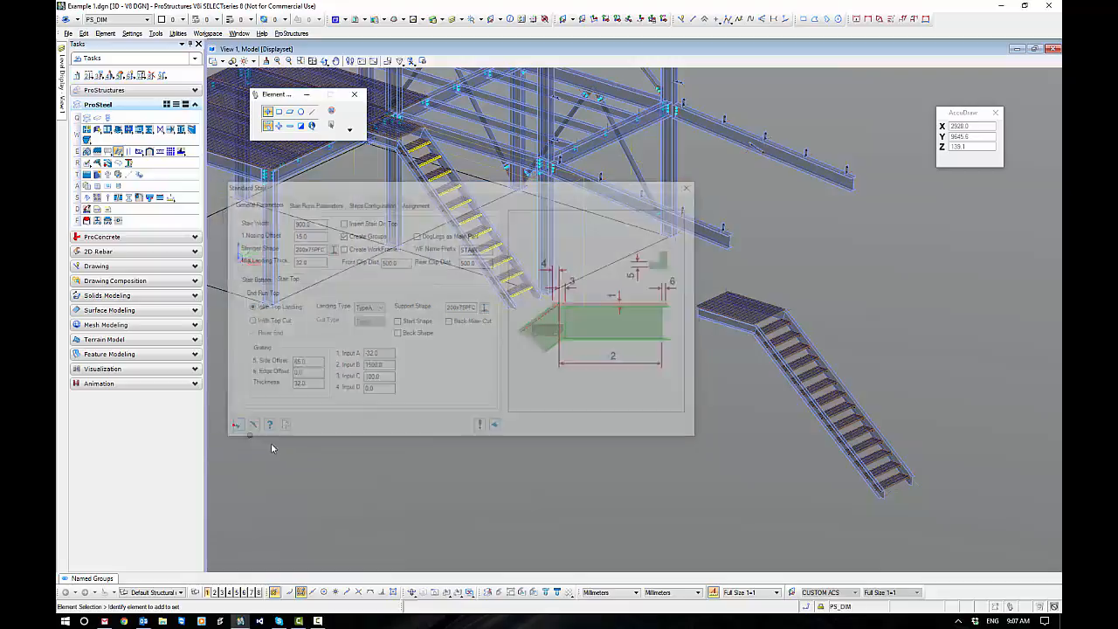
# Examine the inserted stair's top landing, its grating corners and stringer joint, and the complete flight.
pyautogui.scroll(3, 749, 300)
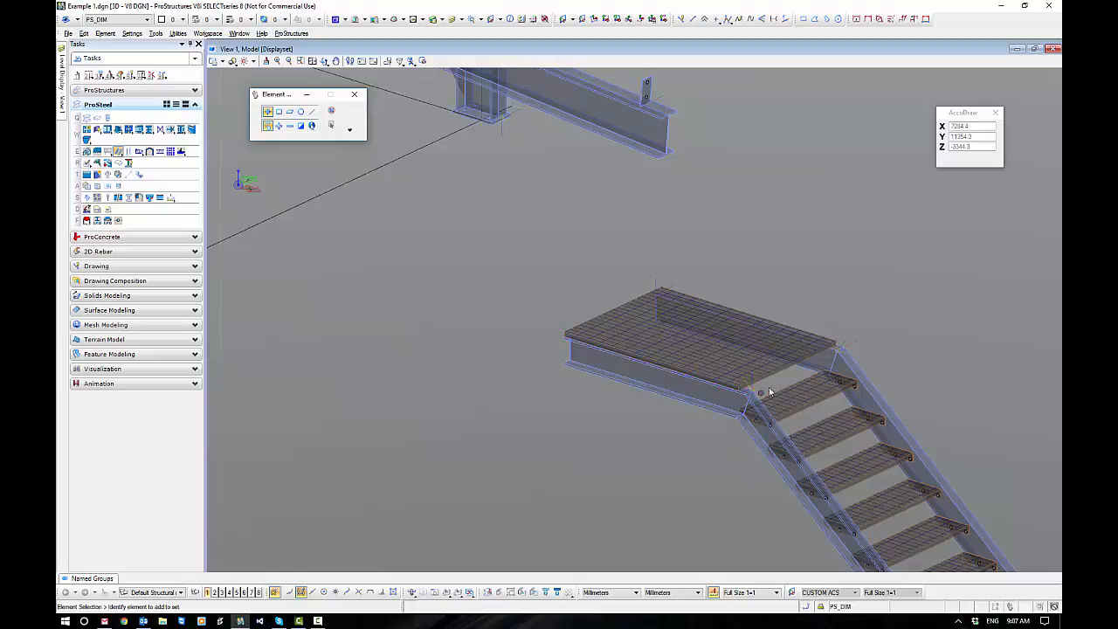
pyautogui.scroll(5, 769, 392)
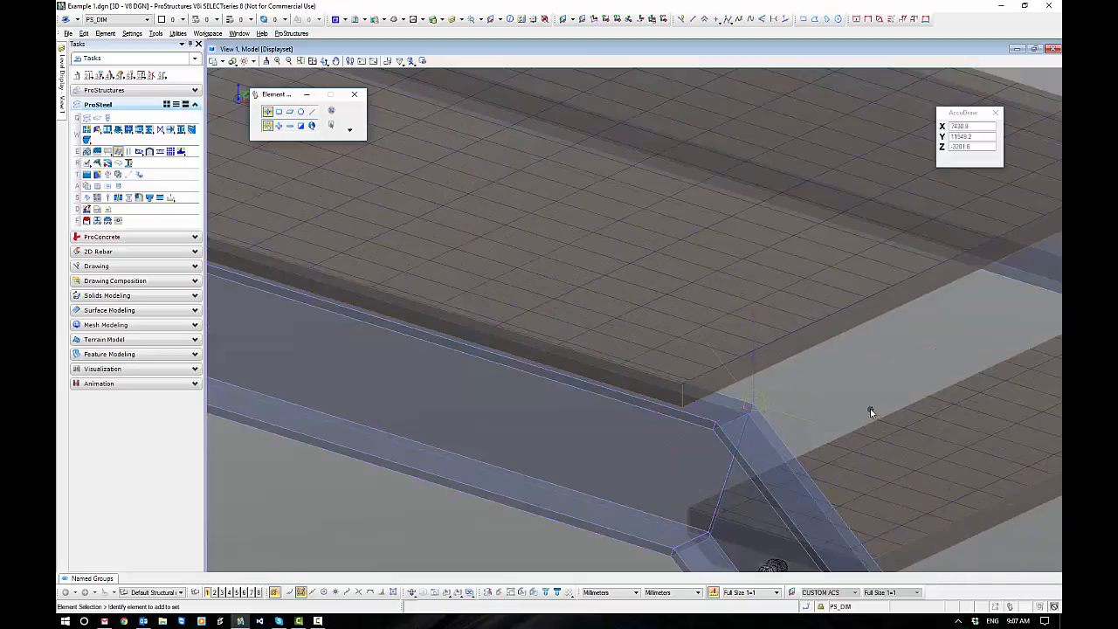
pyautogui.scroll(-5, 712, 260)
pyautogui.scroll(6, 655, 206)
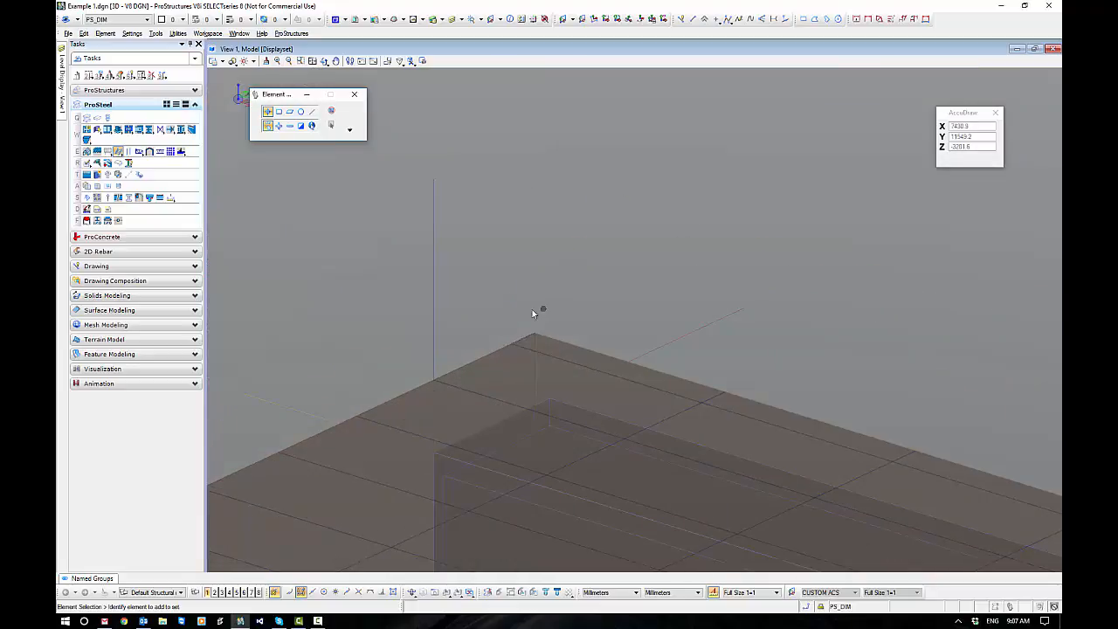
pyautogui.scroll(-5, 626, 219)
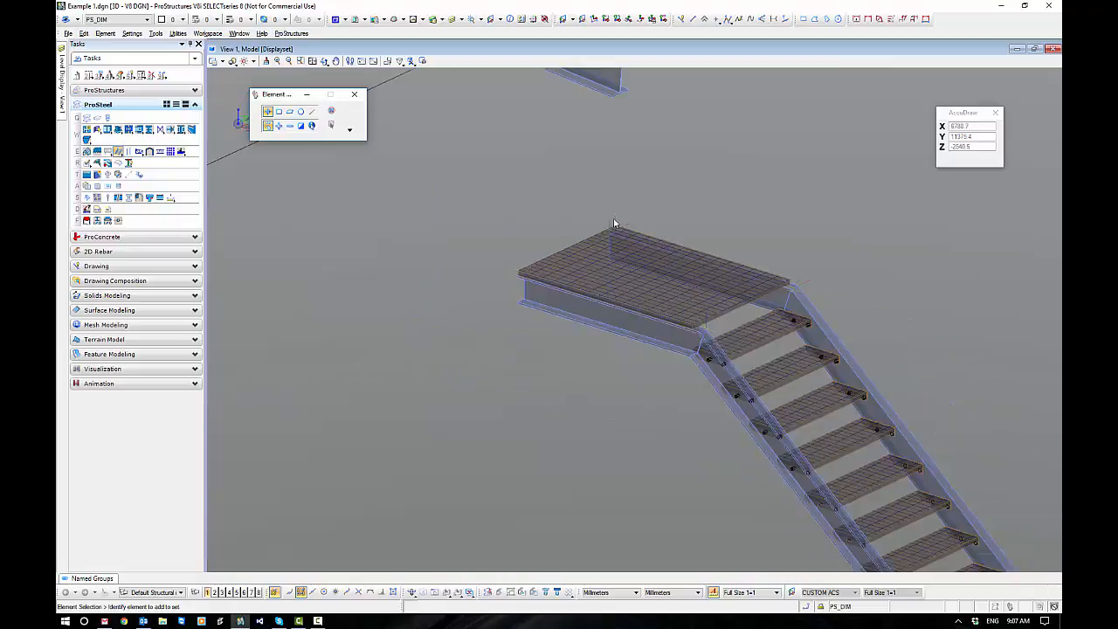
pyautogui.scroll(-3, 538, 367)
pyautogui.moveTo(712, 424); pyautogui.dragTo(707, 370, button='middle')
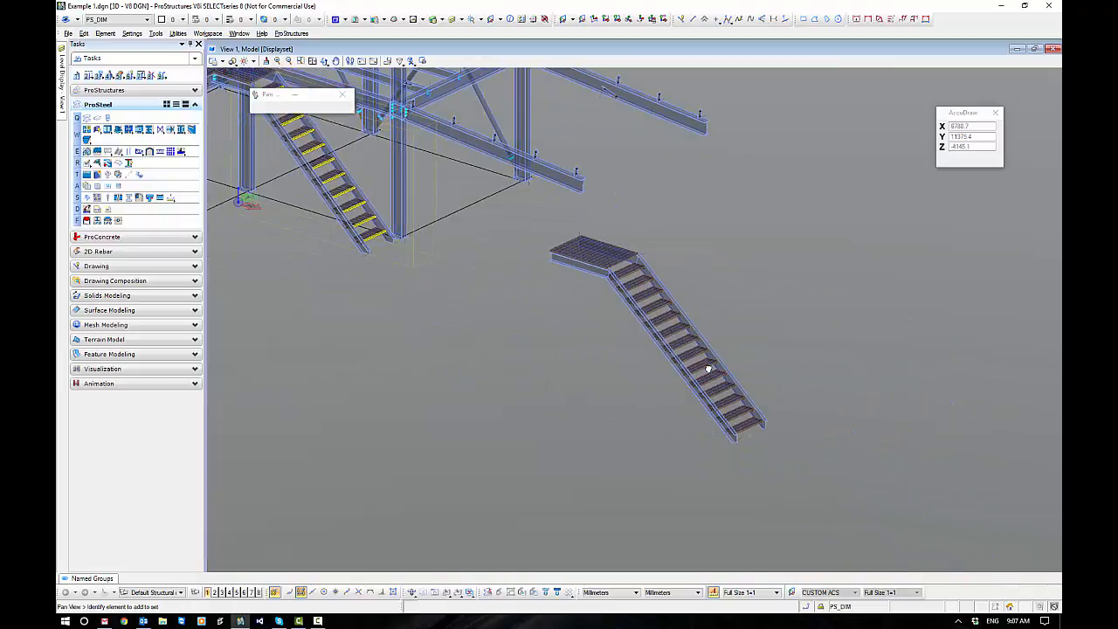
pyautogui.moveTo(575, 342); pyautogui.dragTo(595, 360, button='middle')
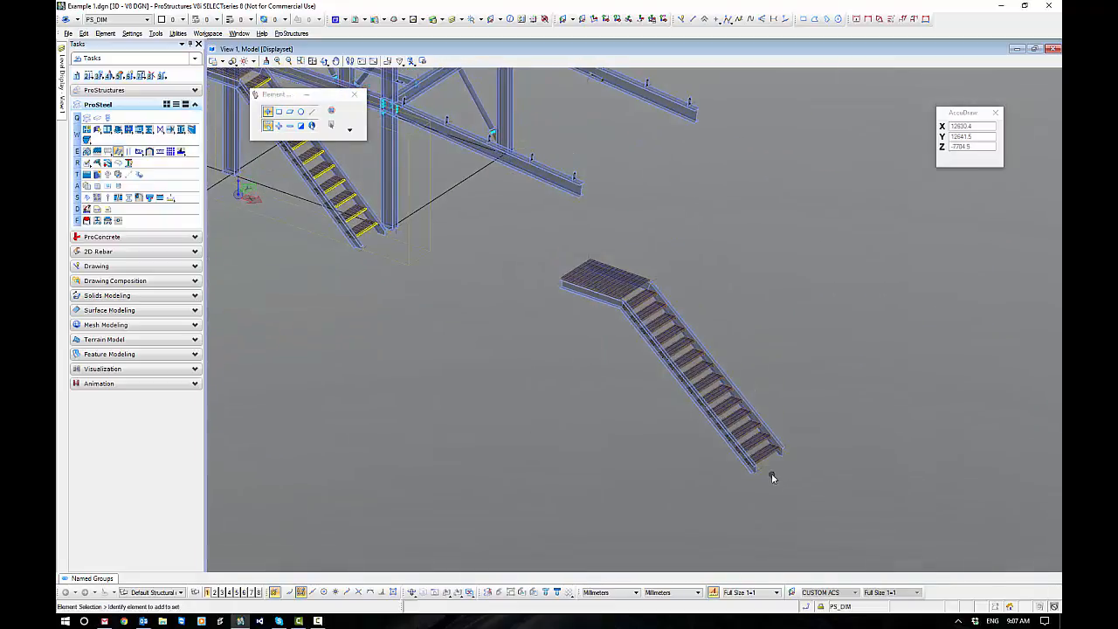
# Reopen the Standard Stair's parameters for editing from the stair object's handle at the foot of the flight.
pyautogui.scroll(5, 772, 473)
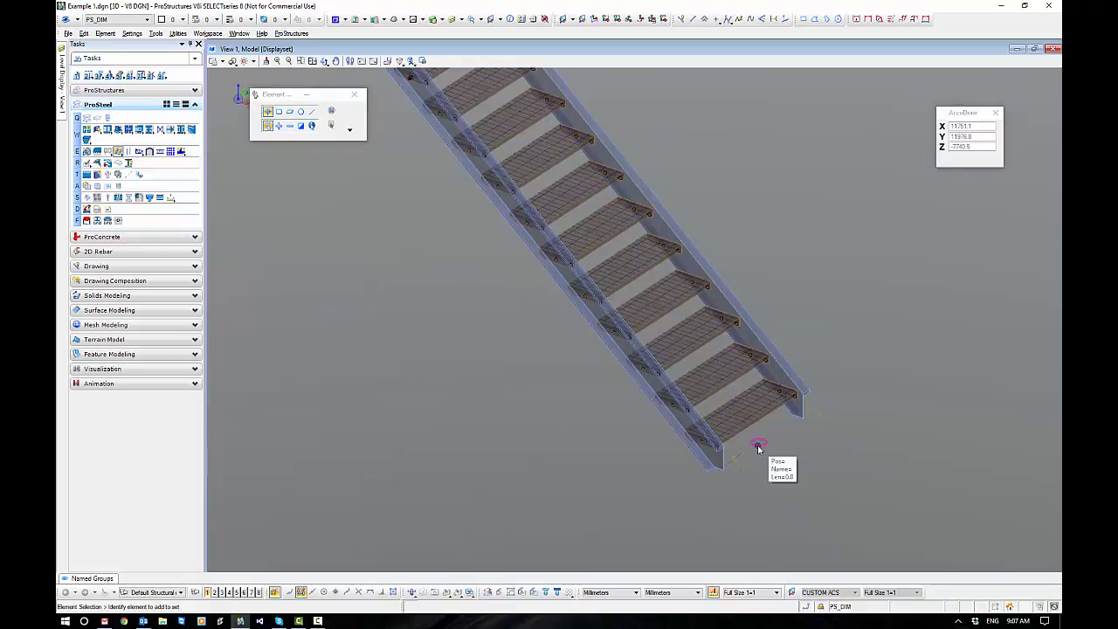
pyautogui.rightClick(778, 440)
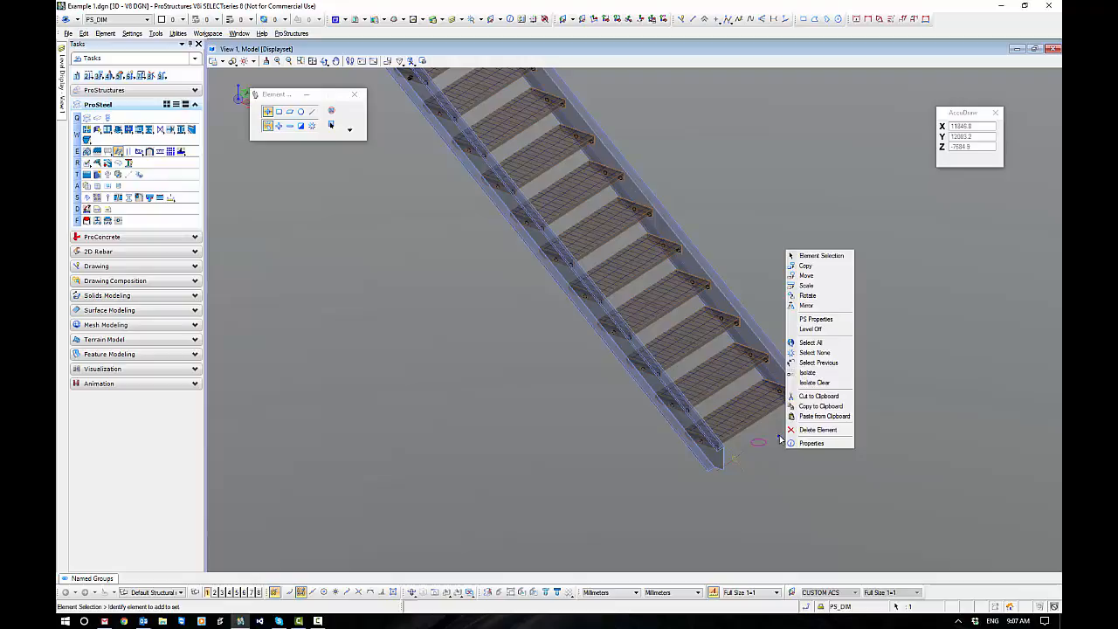
pyautogui.click(814, 319)
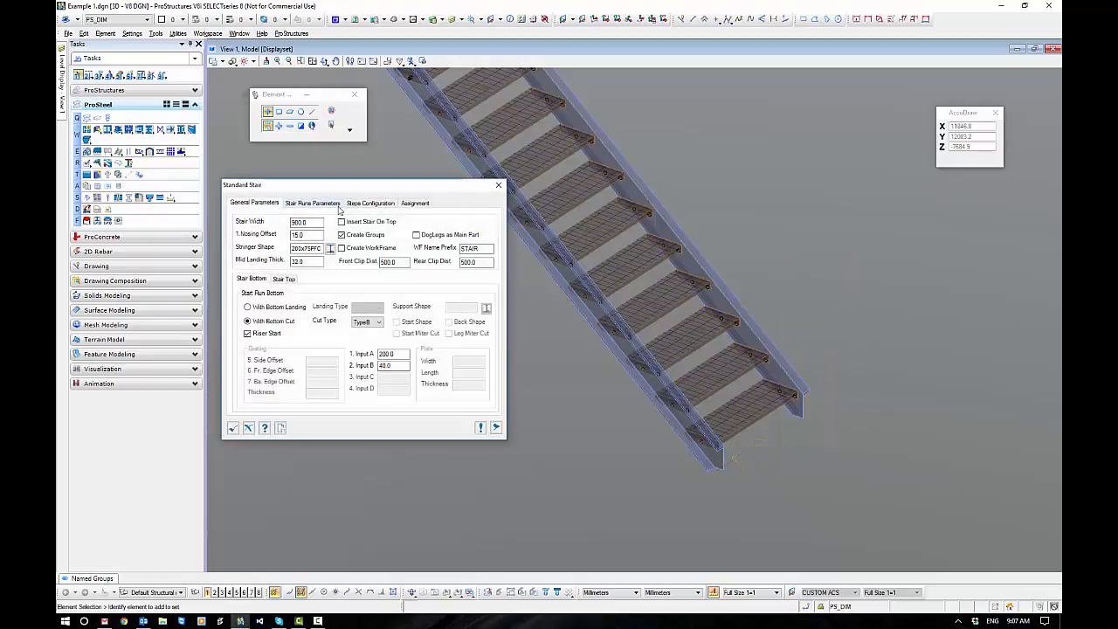